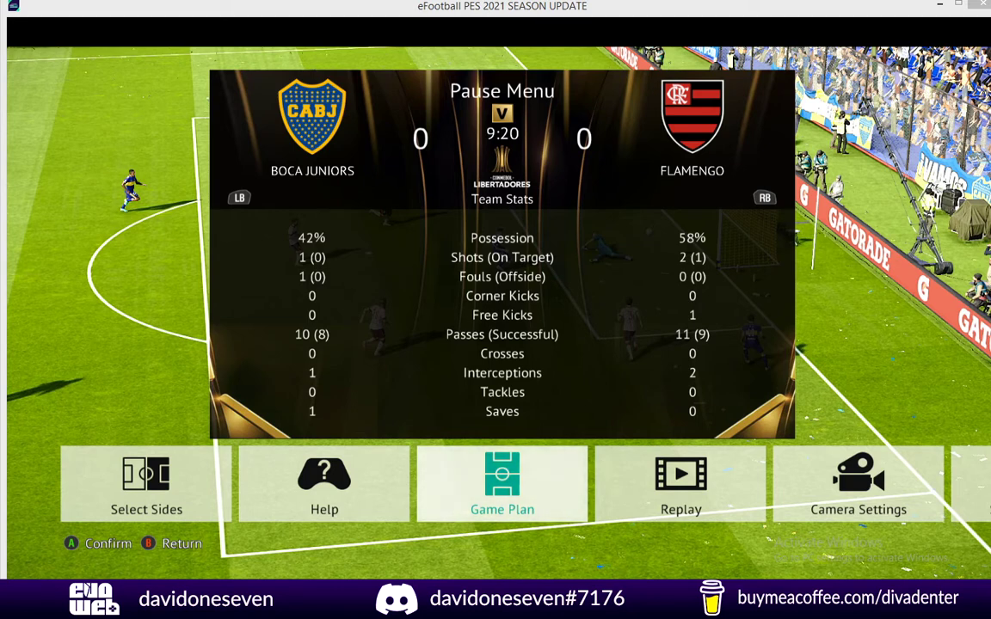
Step: Resume the Boca Juniors vs Flamengo match from the pause menu
{"action": "key", "text": "Escape"}
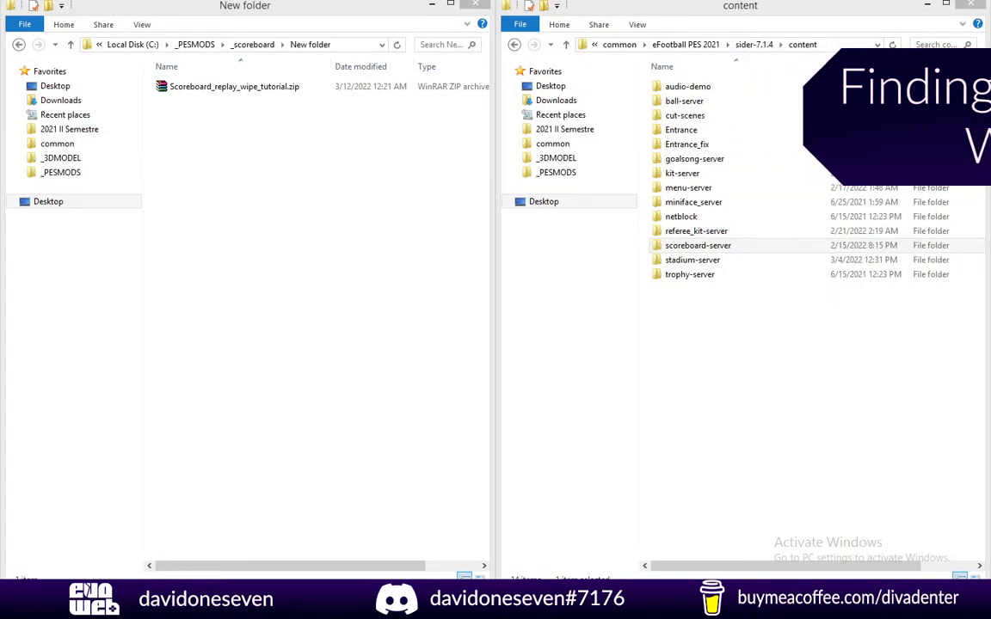
Step: Browse scoreboard-server > CONMEBOL > Copa Libertadores > movie > fade and select WEPESwipe_hd.usm
{"action": "left_click", "coordinate": [688, 247]}
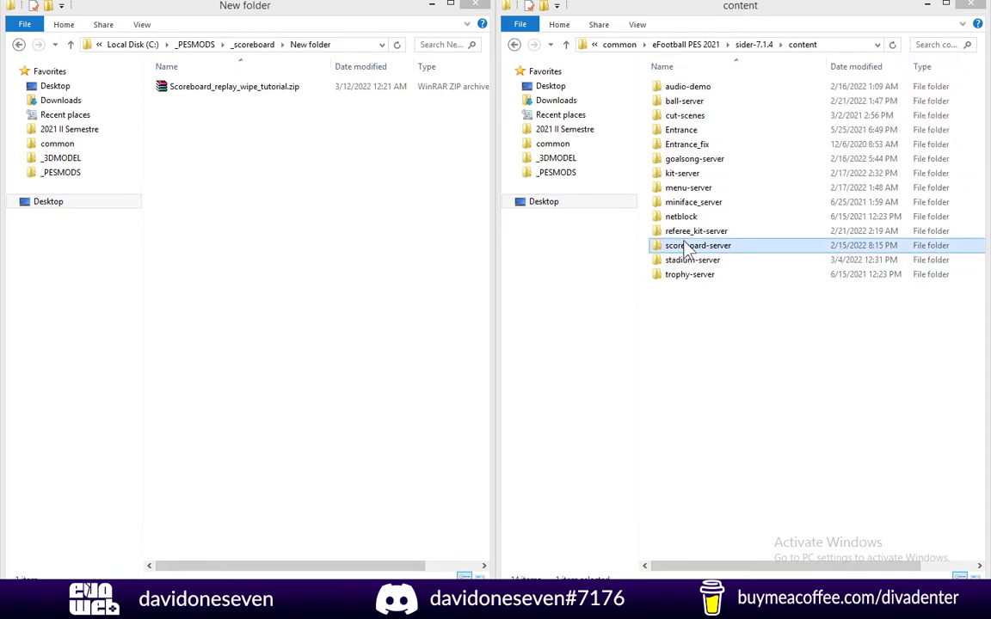
{"action": "double_click", "coordinate": [688, 248]}
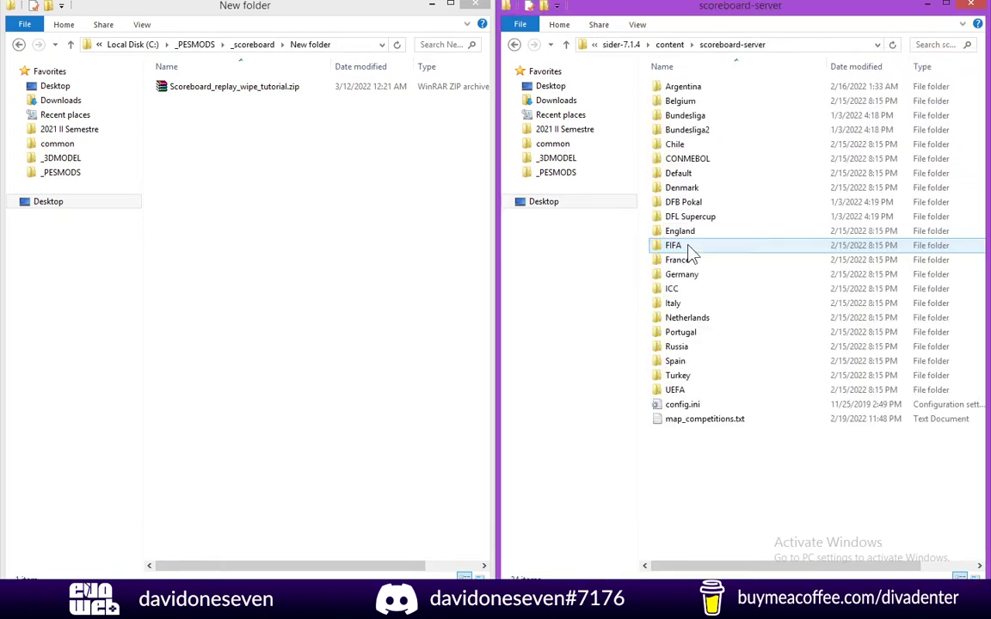
{"action": "left_click", "coordinate": [693, 161]}
{"action": "double_click", "coordinate": [693, 162]}
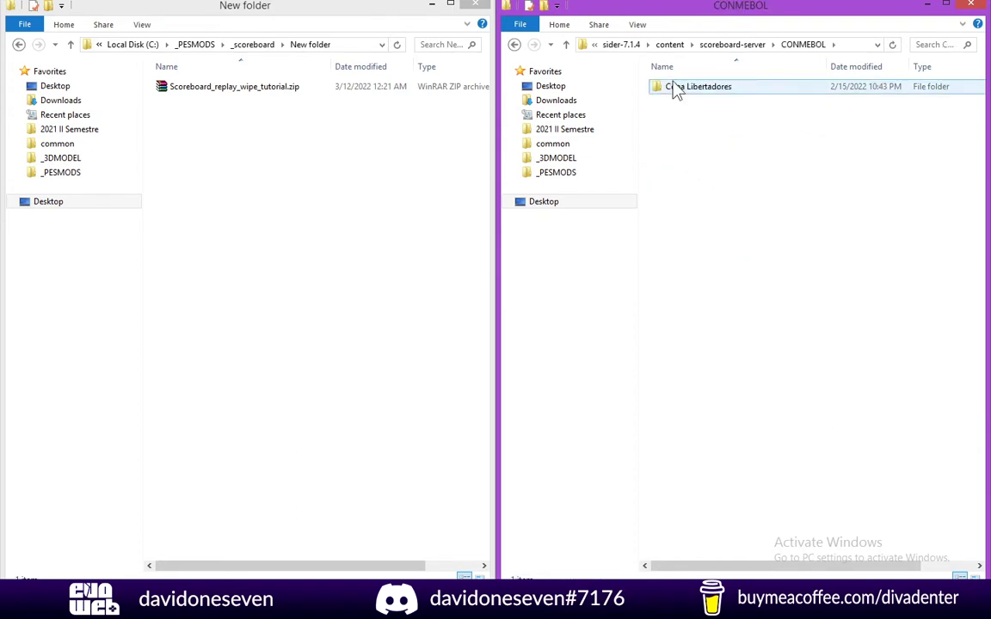
{"action": "double_click", "coordinate": [670, 88]}
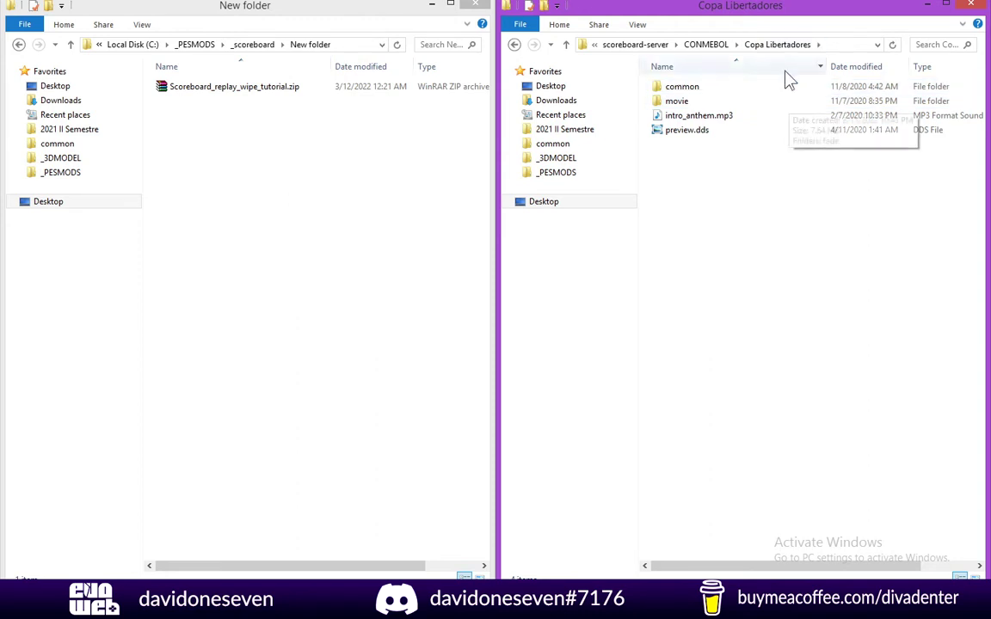
{"action": "double_click", "coordinate": [686, 102]}
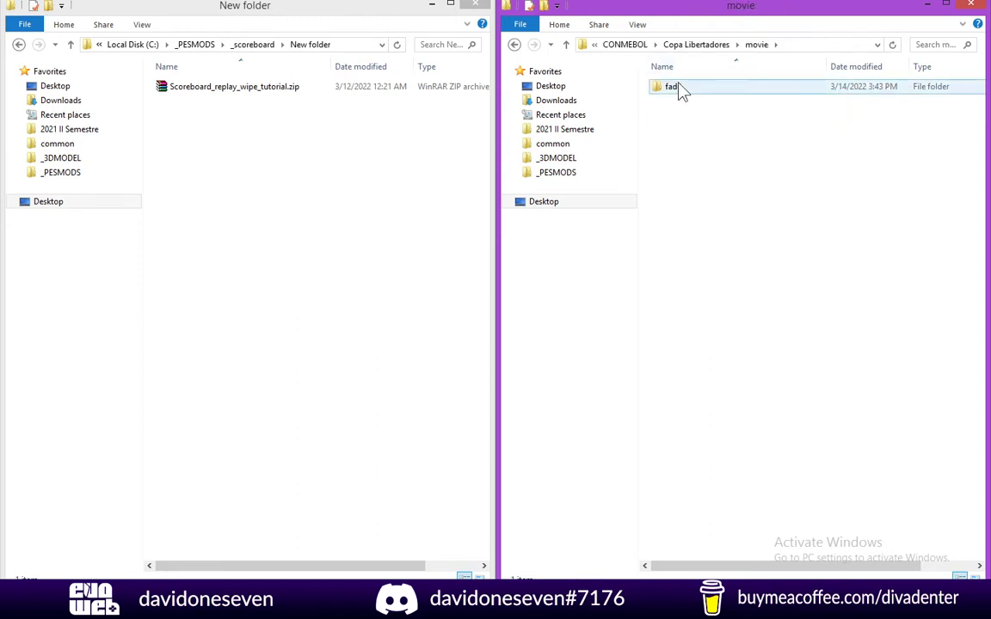
{"action": "double_click", "coordinate": [679, 88]}
{"action": "left_click", "coordinate": [719, 93]}
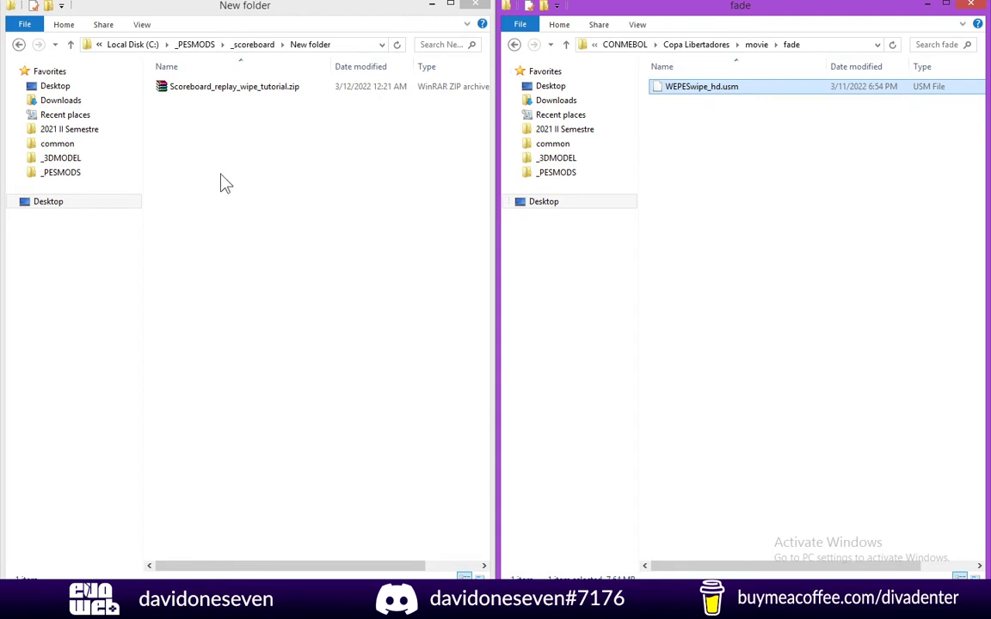
Step: Paste WEPESwipe_hd.usm into New folder and get the browser out of the way
{"action": "left_click", "coordinate": [239, 209]}
{"action": "key", "text": "ctrl+v"}
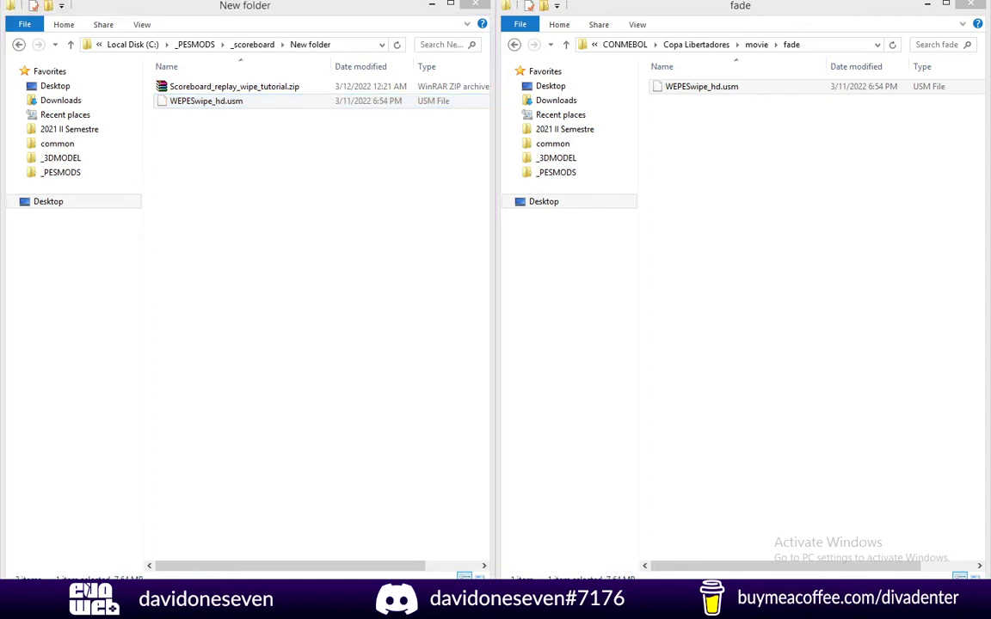
{"action": "key", "text": "alt+Tab"}
{"action": "left_click_drag", "start_coordinate": [546, 190], "coordinate": [491, 7]}
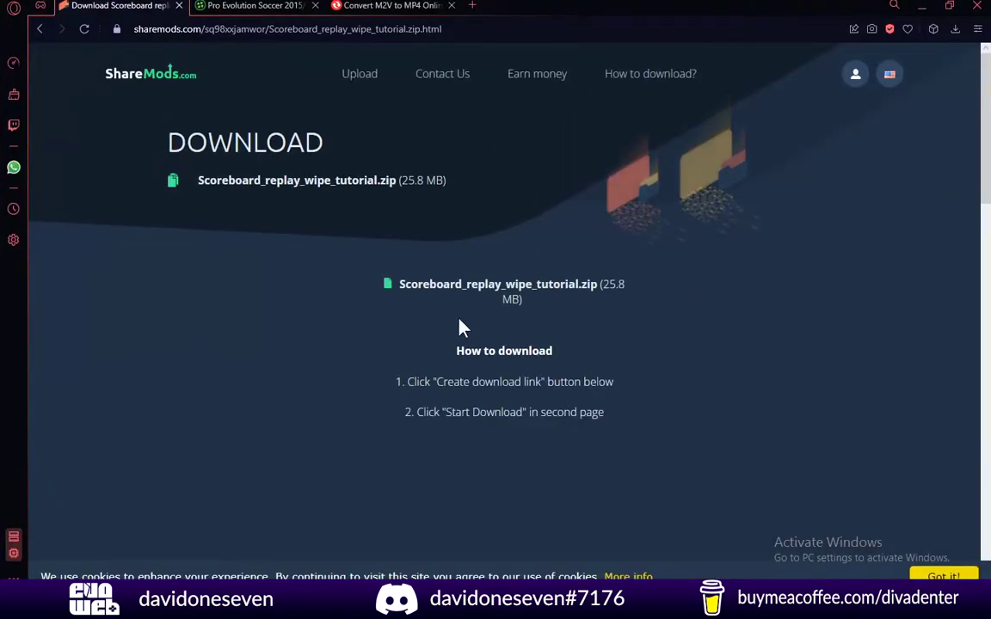
{"action": "left_click", "coordinate": [921, 5]}
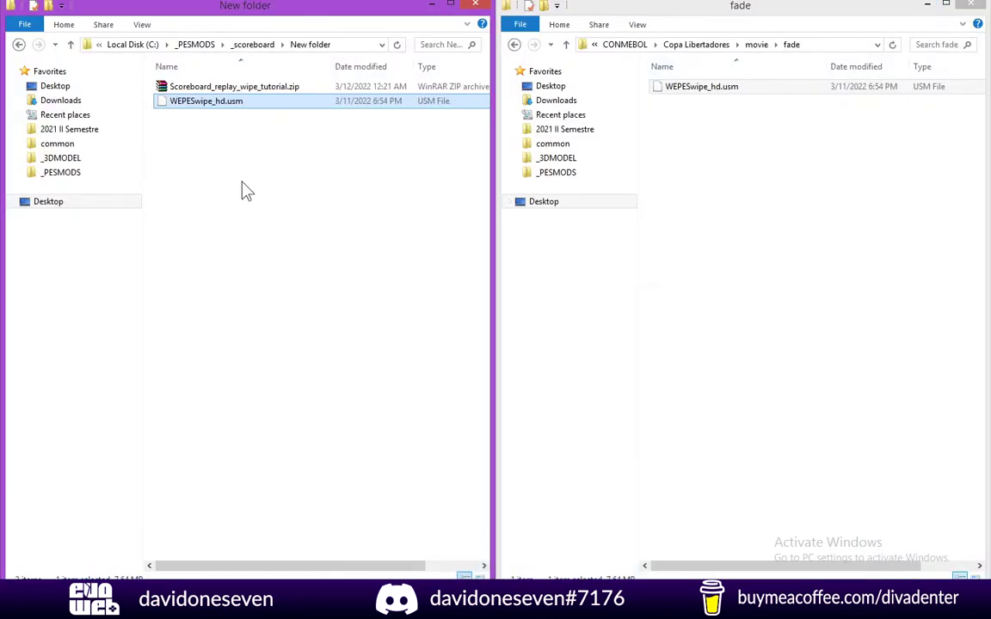
Step: Extract the tutorial zip here and move WEPESwipe_hd.usm into PES21_Replay_Wipe_Tutorial
{"action": "right_click", "coordinate": [205, 88]}
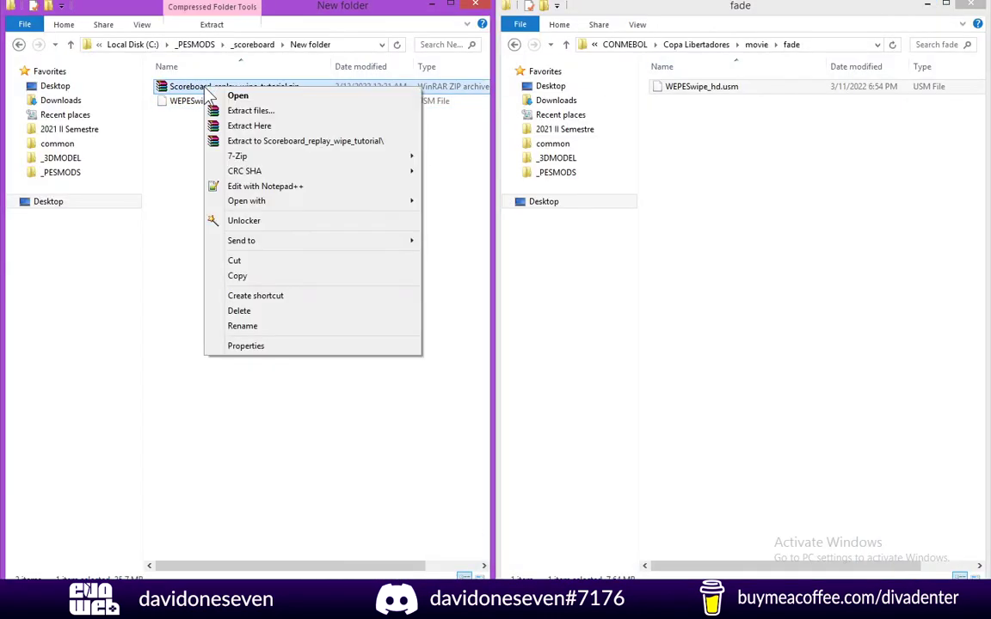
{"action": "left_click", "coordinate": [249, 128]}
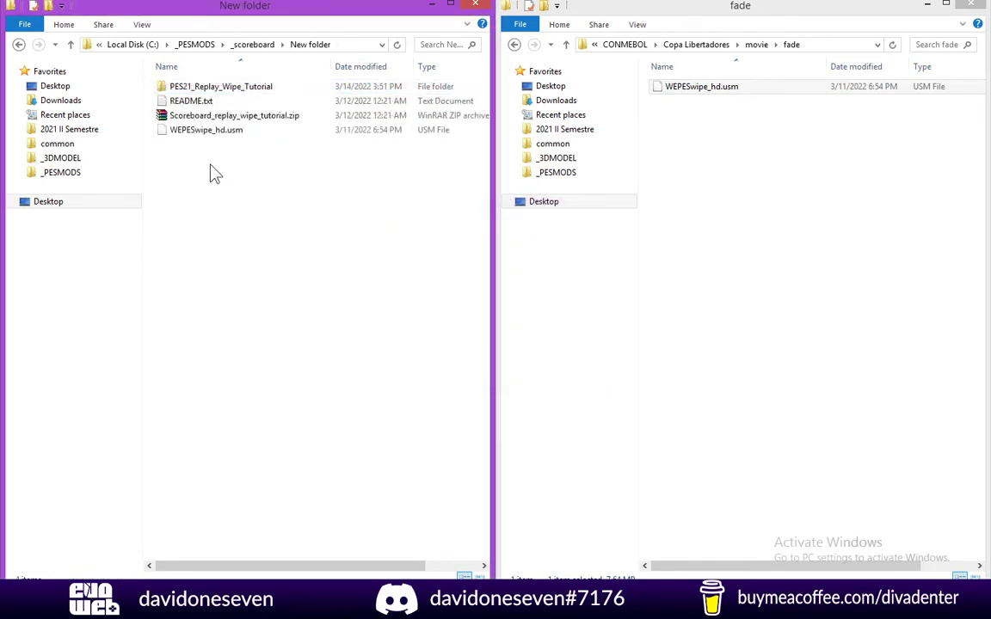
{"action": "left_click", "coordinate": [209, 130]}
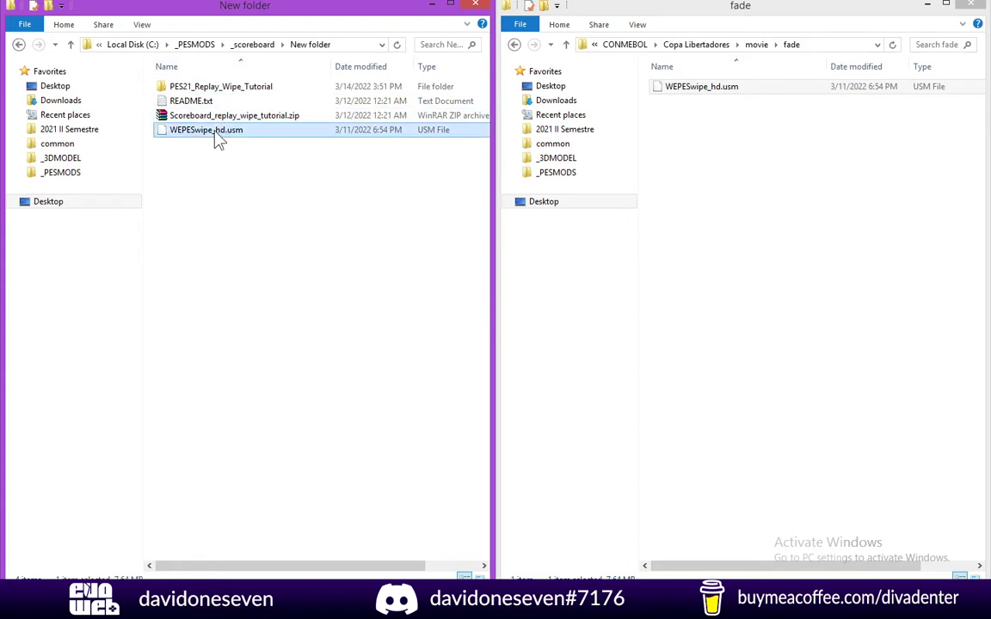
{"action": "left_click", "coordinate": [208, 87], "text": "ctrl"}
{"action": "double_click", "coordinate": [207, 87]}
{"action": "key", "text": "ctrl+v"}
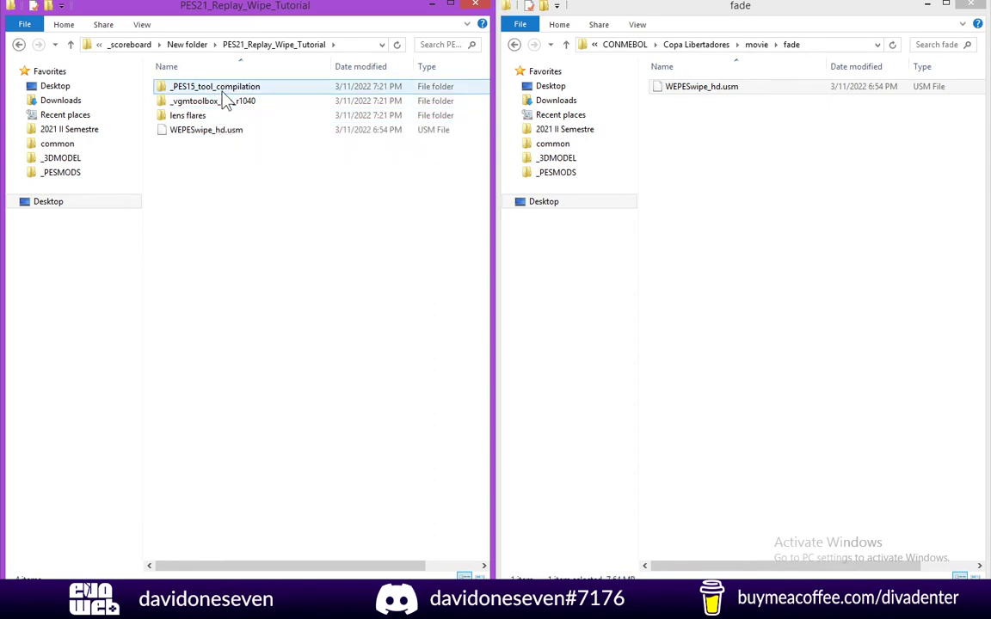
Step: Open the _vgmtoolbox_bin_r1040 folder and select VGMToolbox.exe
{"action": "left_click", "coordinate": [217, 88]}
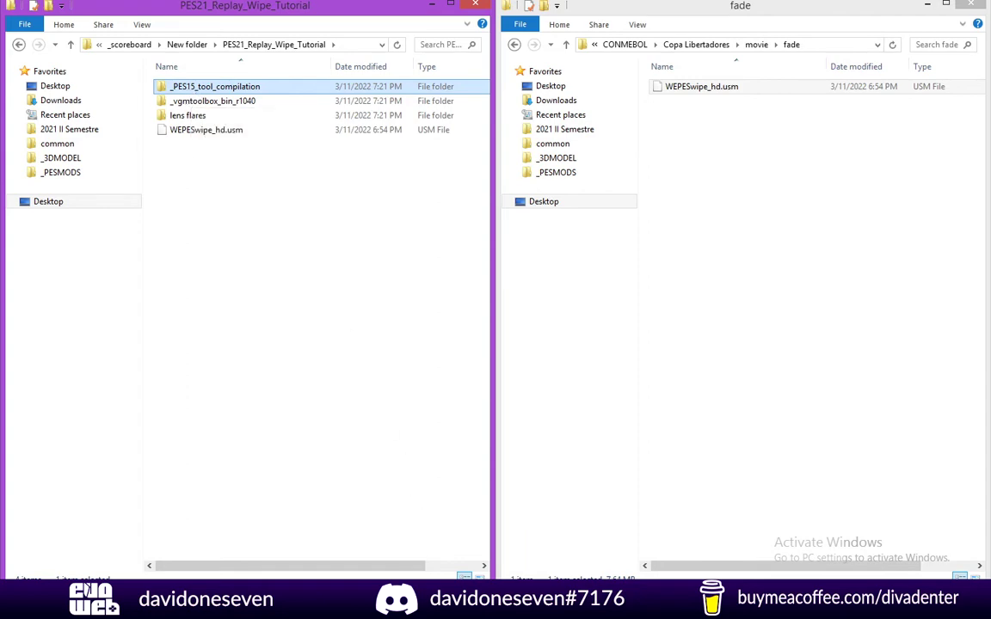
{"action": "left_click", "coordinate": [87, 590]}
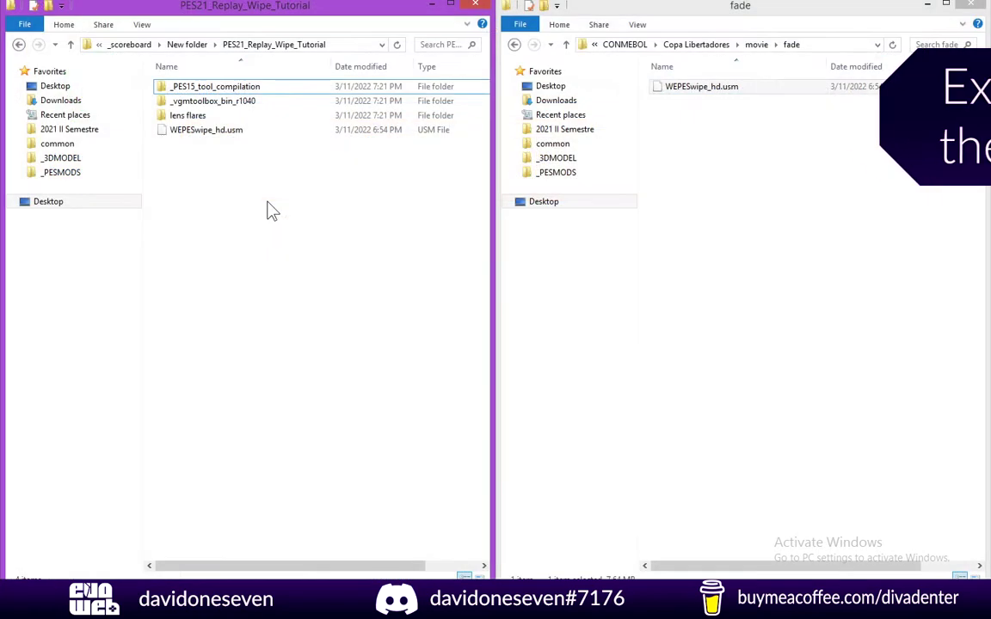
{"action": "left_click", "coordinate": [205, 138]}
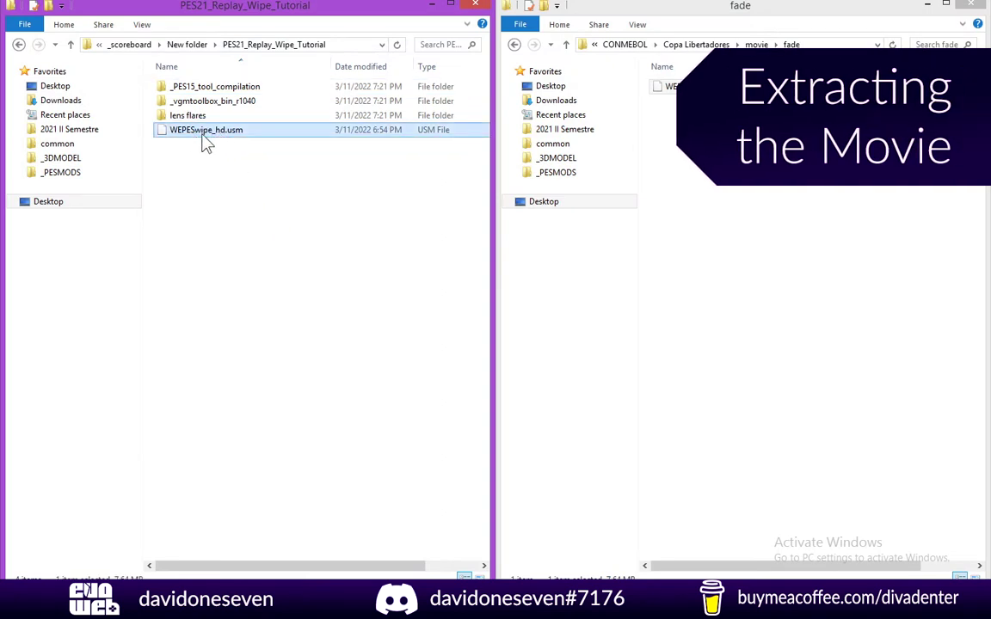
{"action": "double_click", "coordinate": [204, 102]}
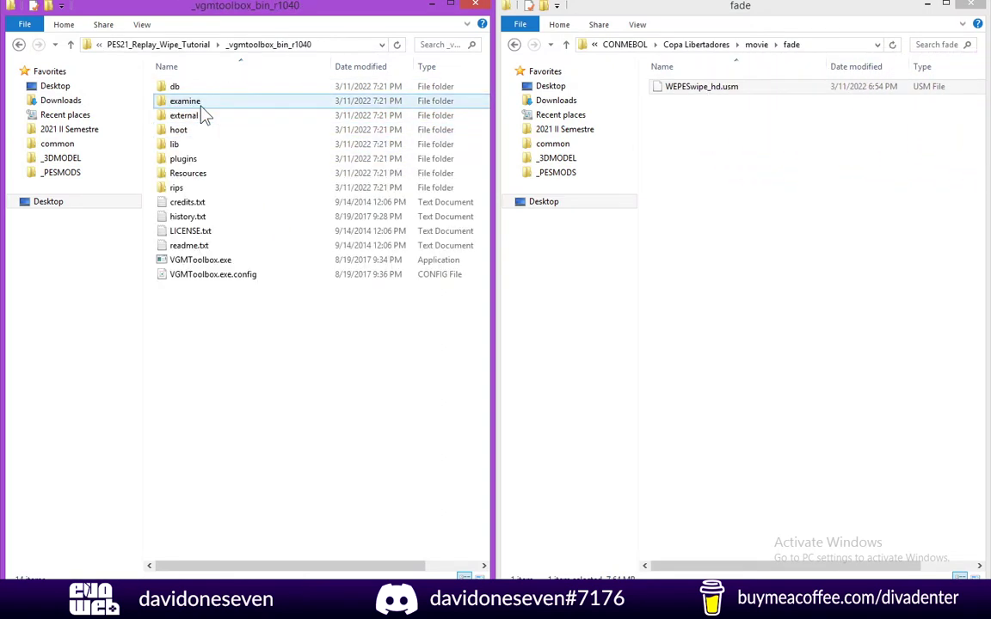
{"action": "left_click", "coordinate": [184, 262]}
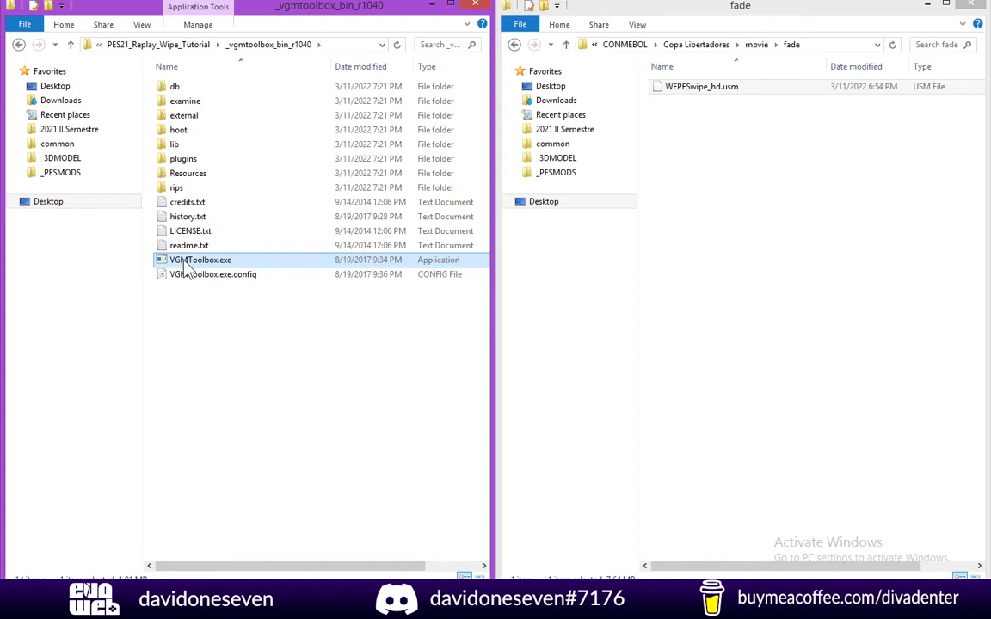
Step: Launch VGMToolbox and open the Video Demultiplexer with format USM (CRI Movie 2)
{"action": "double_click", "coordinate": [184, 266]}
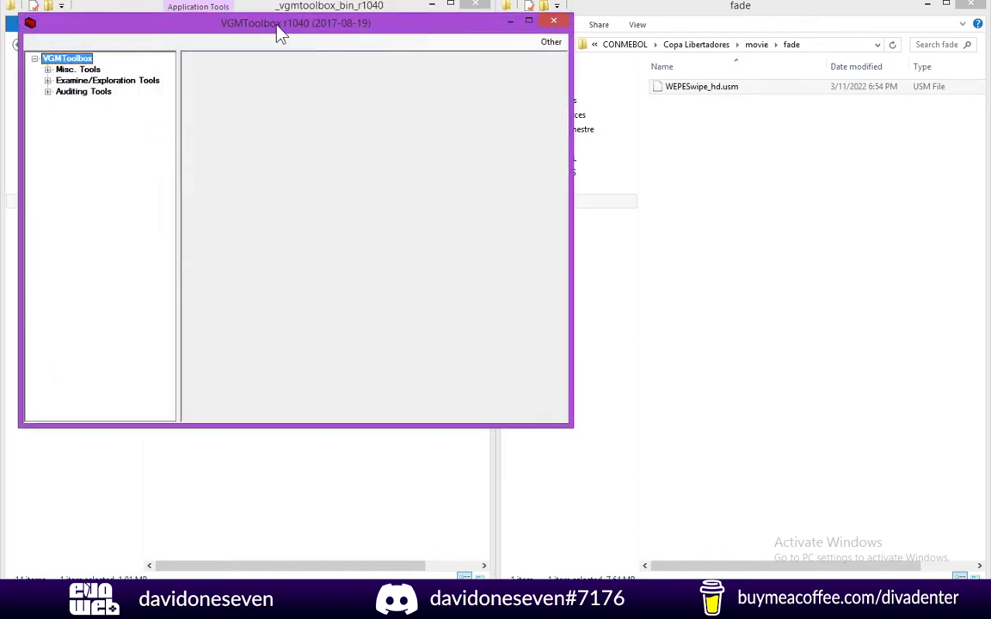
{"action": "left_click_drag", "start_coordinate": [278, 31], "coordinate": [49, 193]}
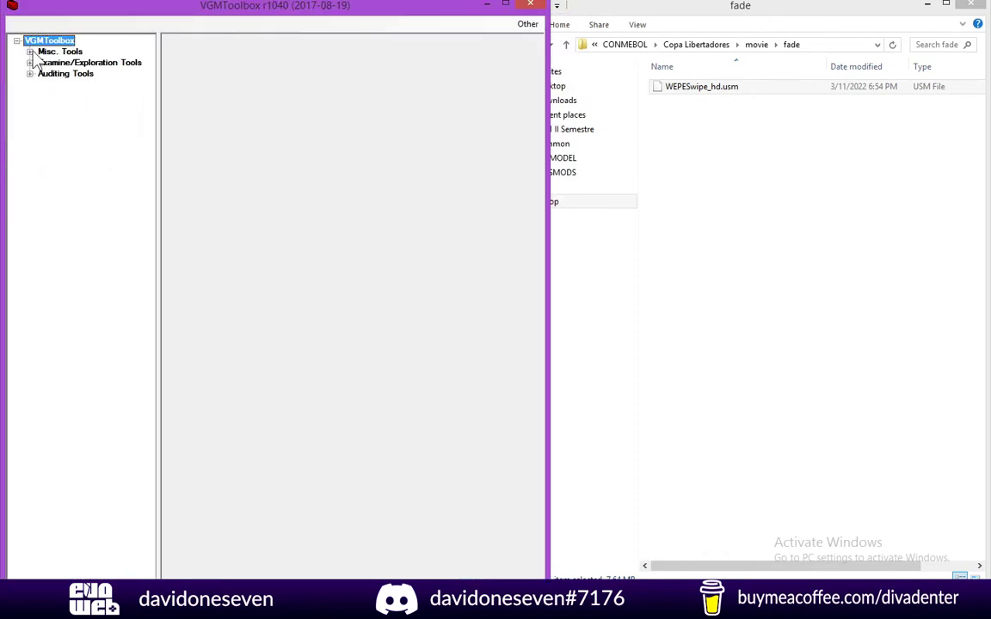
{"action": "left_click", "coordinate": [30, 52]}
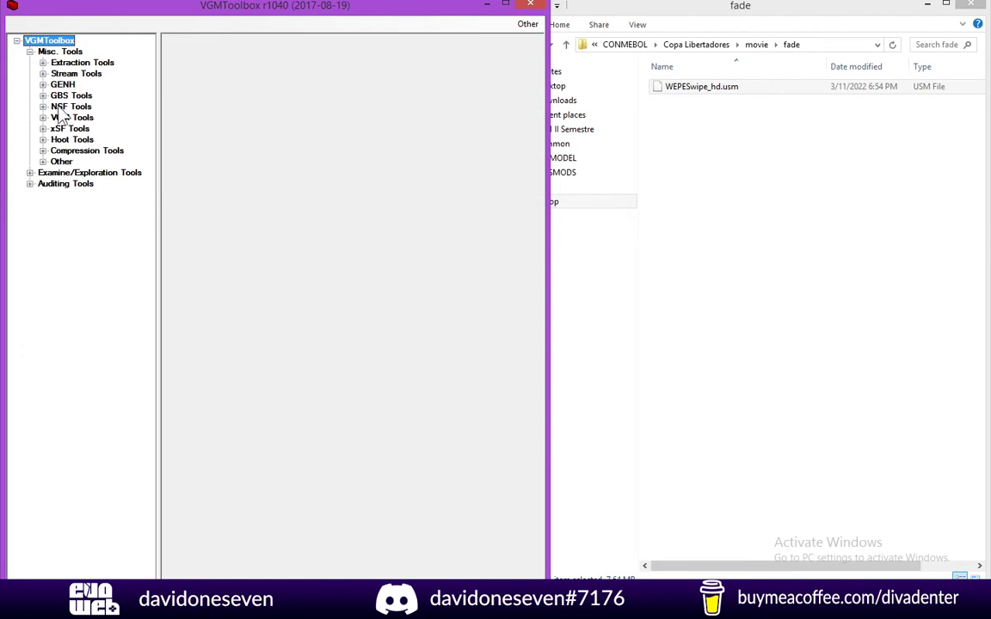
{"action": "left_click", "coordinate": [43, 74]}
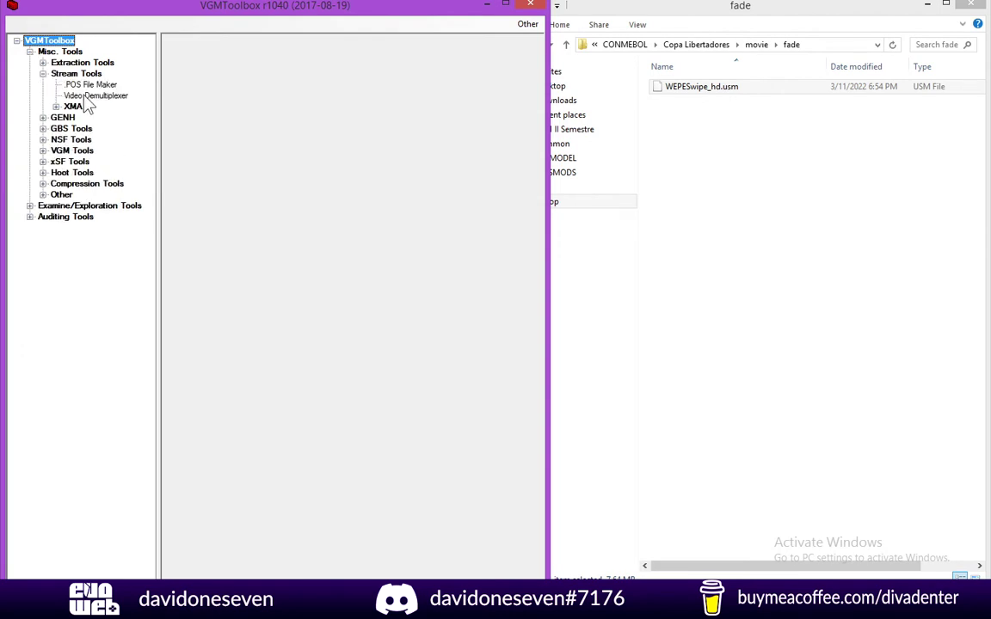
{"action": "left_click", "coordinate": [95, 96]}
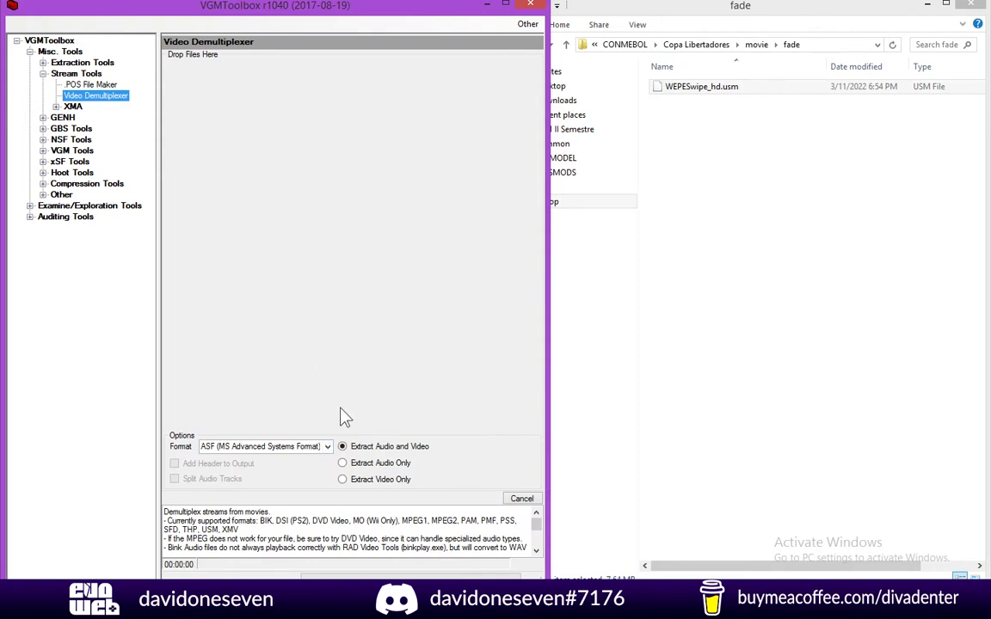
{"action": "left_click", "coordinate": [327, 447]}
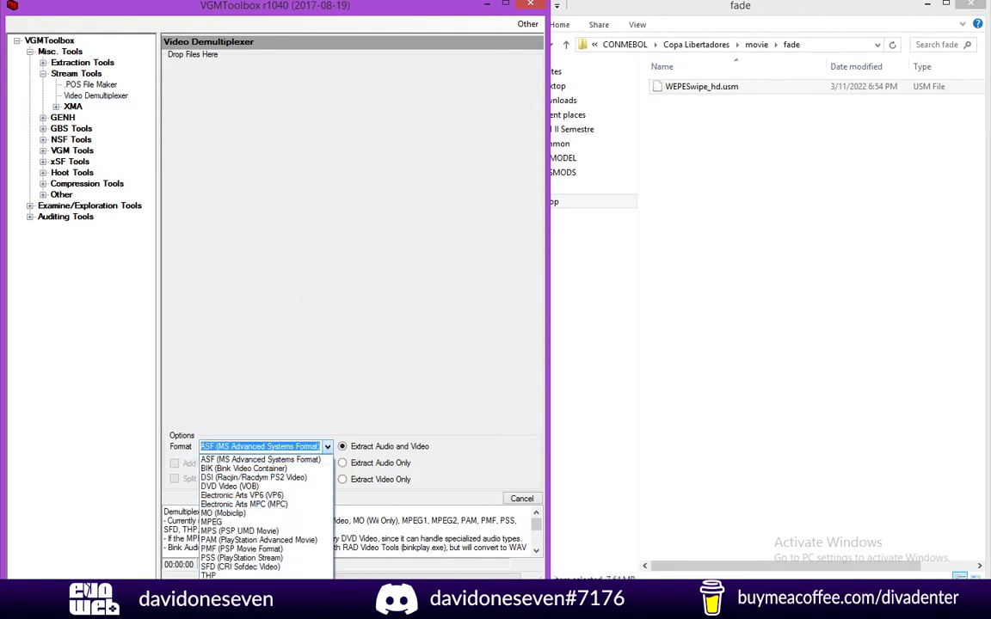
{"action": "left_click", "coordinate": [228, 585]}
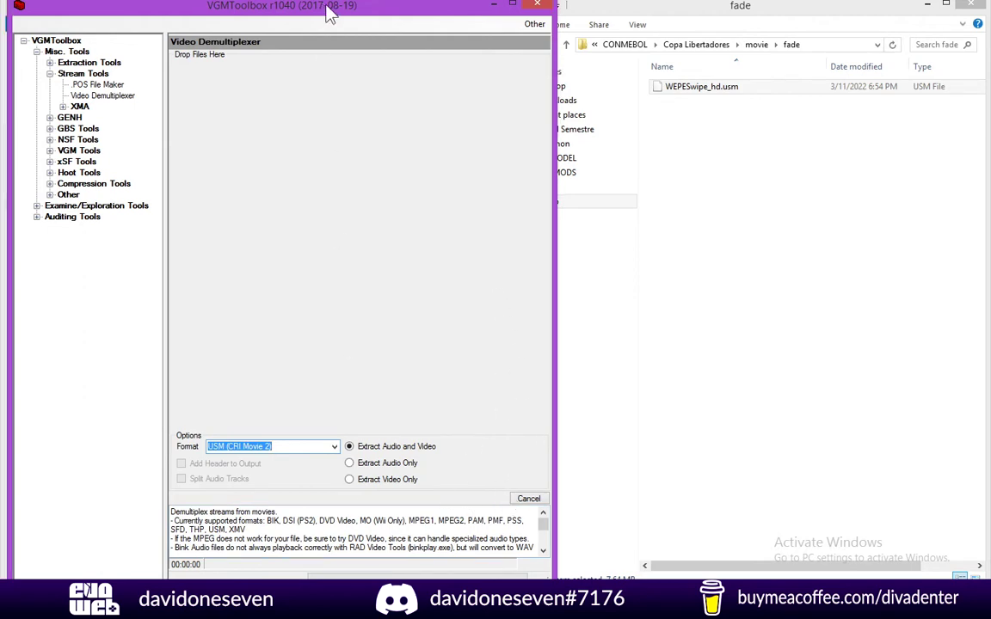
Step: Drag WEPESwipe_hd.usm from the tutorial folder into the demultiplexer to split audio and video
{"action": "left_click_drag", "start_coordinate": [322, 24], "coordinate": [763, 23]}
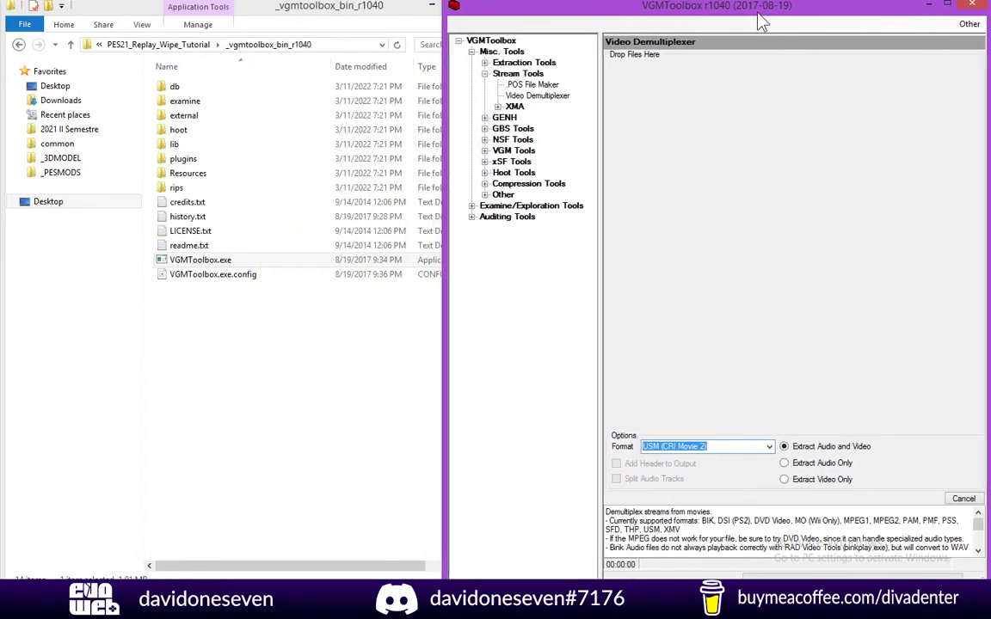
{"action": "left_click", "coordinate": [194, 303]}
{"action": "left_click", "coordinate": [158, 44]}
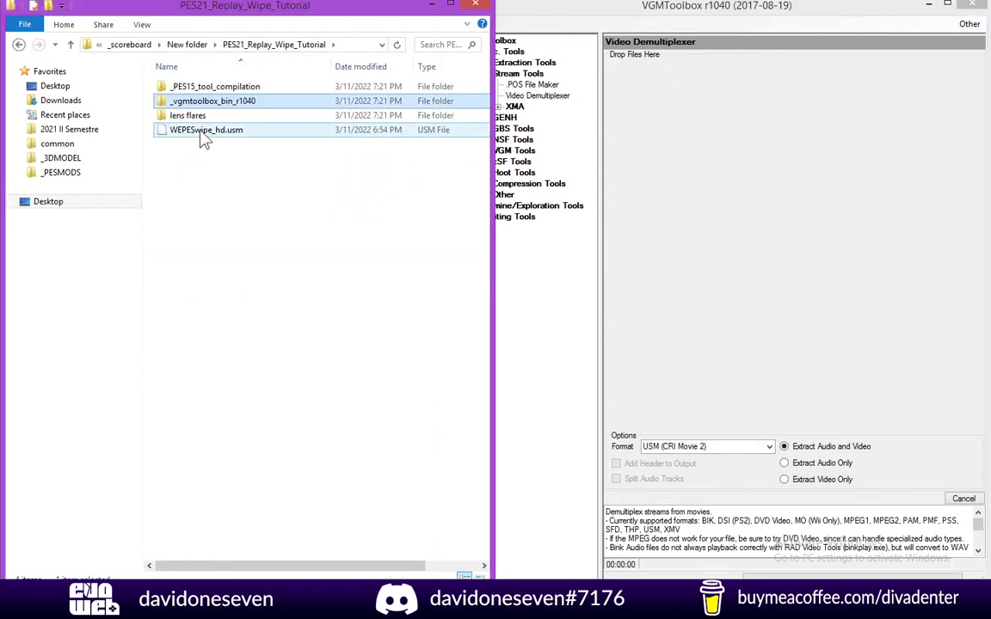
{"action": "left_click_drag", "start_coordinate": [206, 130], "coordinate": [783, 213]}
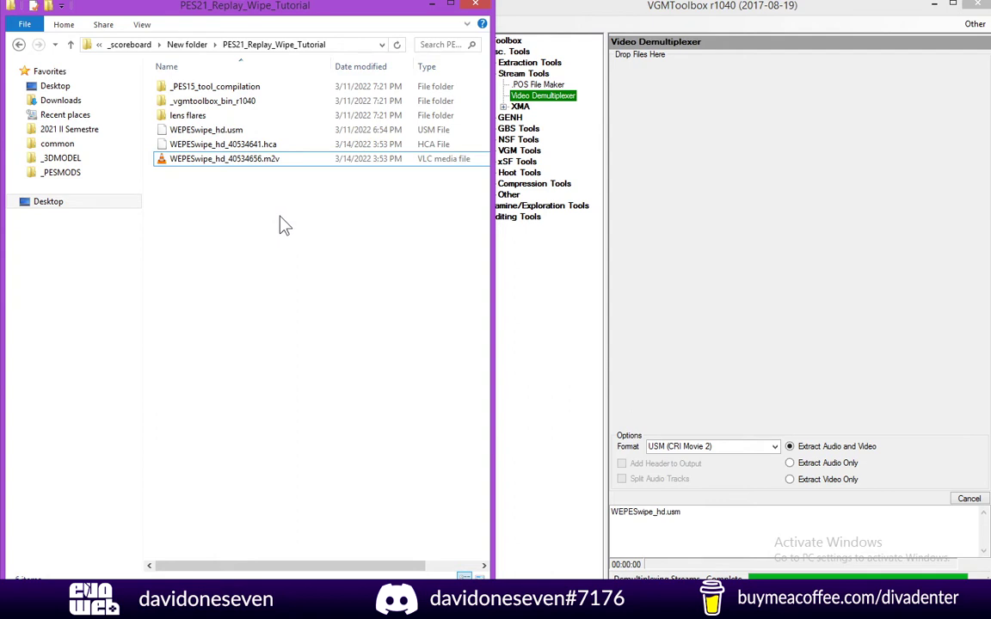
Step: Upload WEPESwipe_hd_40534656.m2v to Convertio, convert it to MP4 and download the result
{"action": "left_click", "coordinate": [245, 169]}
{"action": "left_click", "coordinate": [224, 194]}
{"action": "left_click", "coordinate": [934, 4]}
{"action": "left_click", "coordinate": [430, 602]}
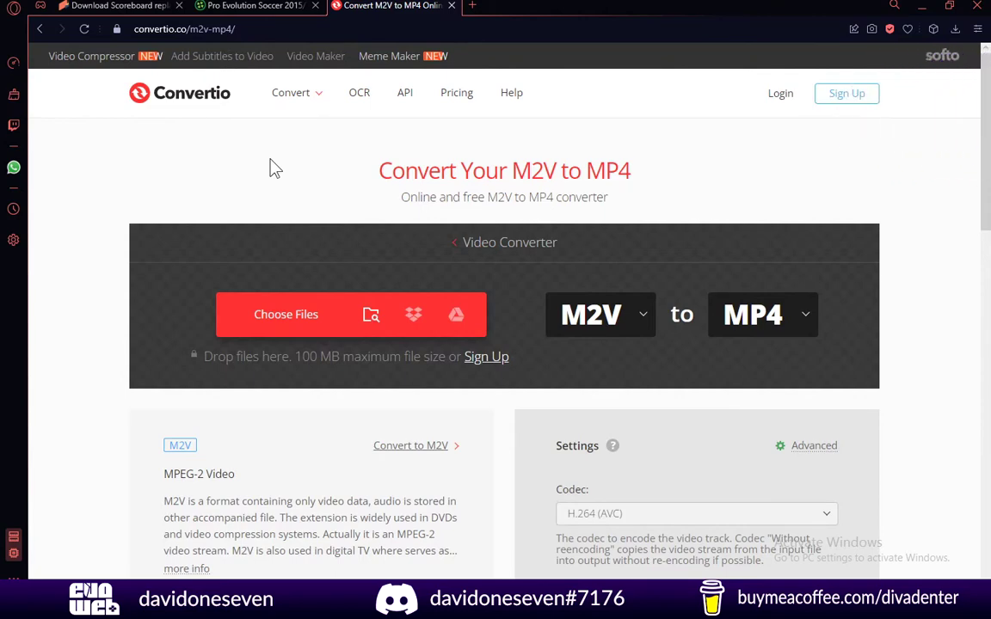
{"action": "left_click", "coordinate": [285, 312]}
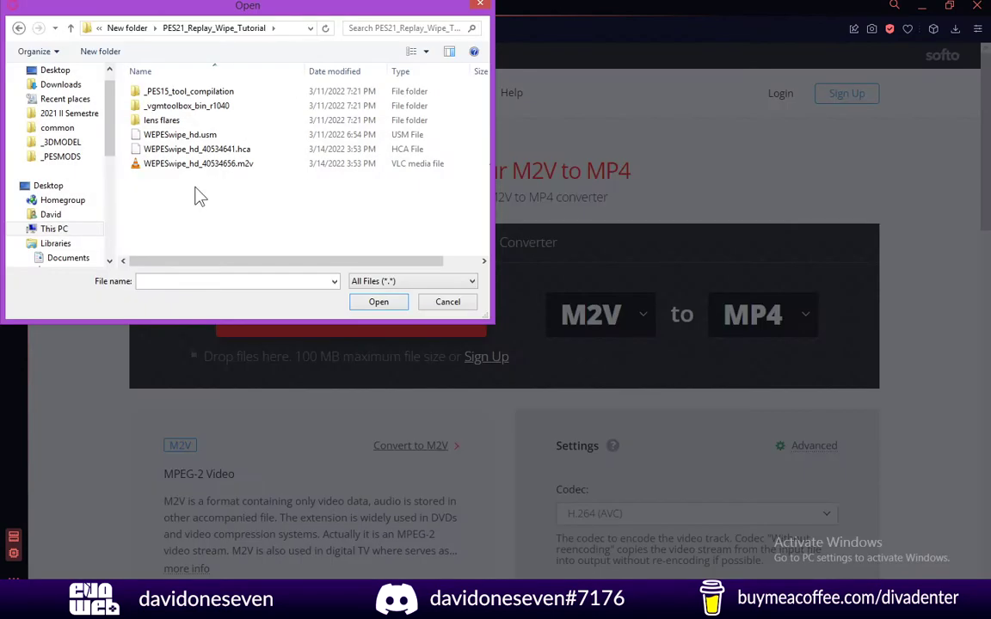
{"action": "double_click", "coordinate": [193, 165]}
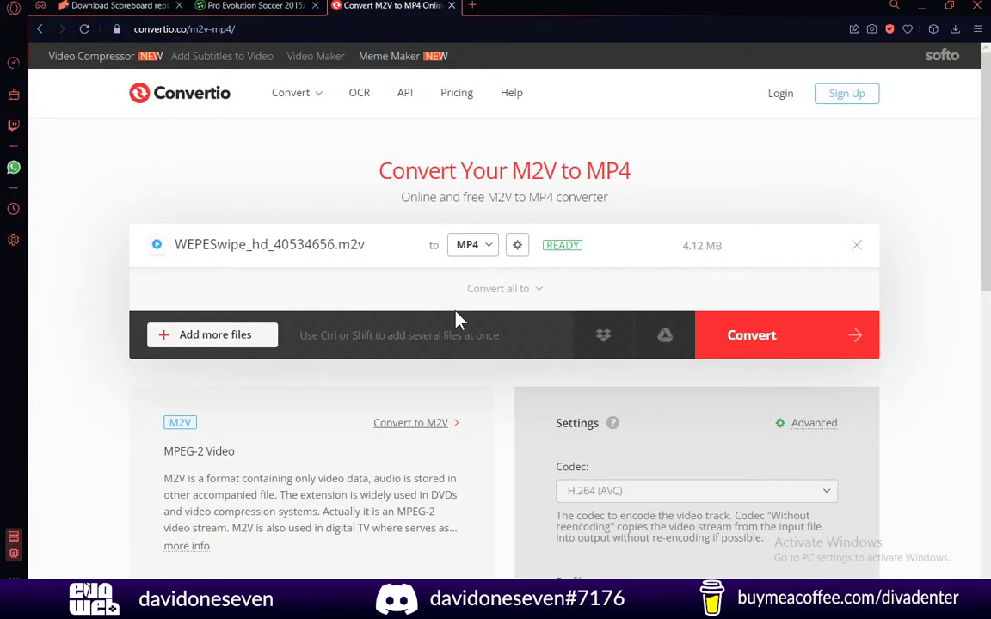
{"action": "left_click", "coordinate": [818, 343]}
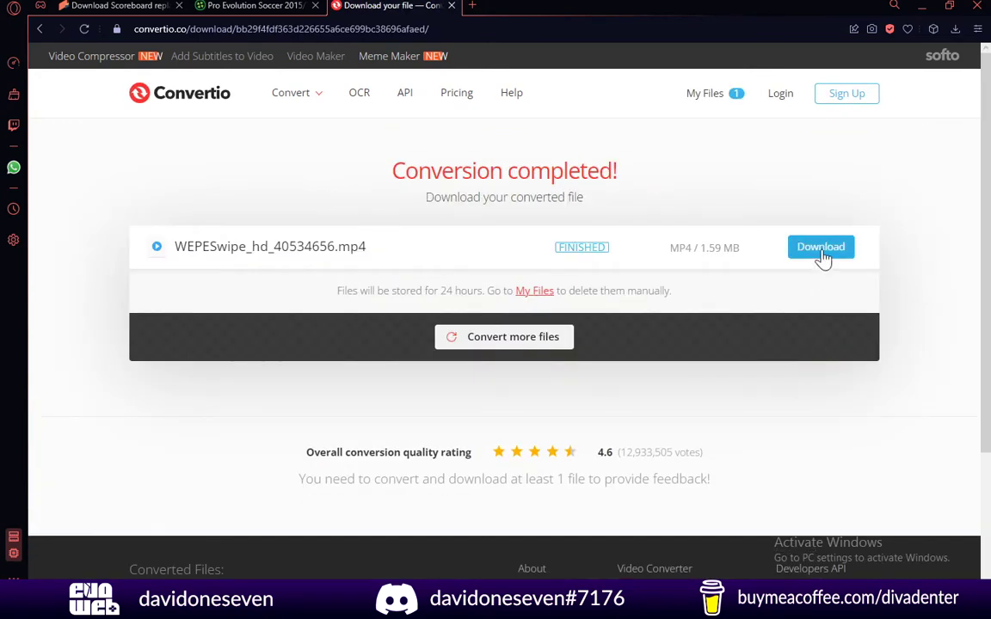
{"action": "left_click", "coordinate": [821, 253]}
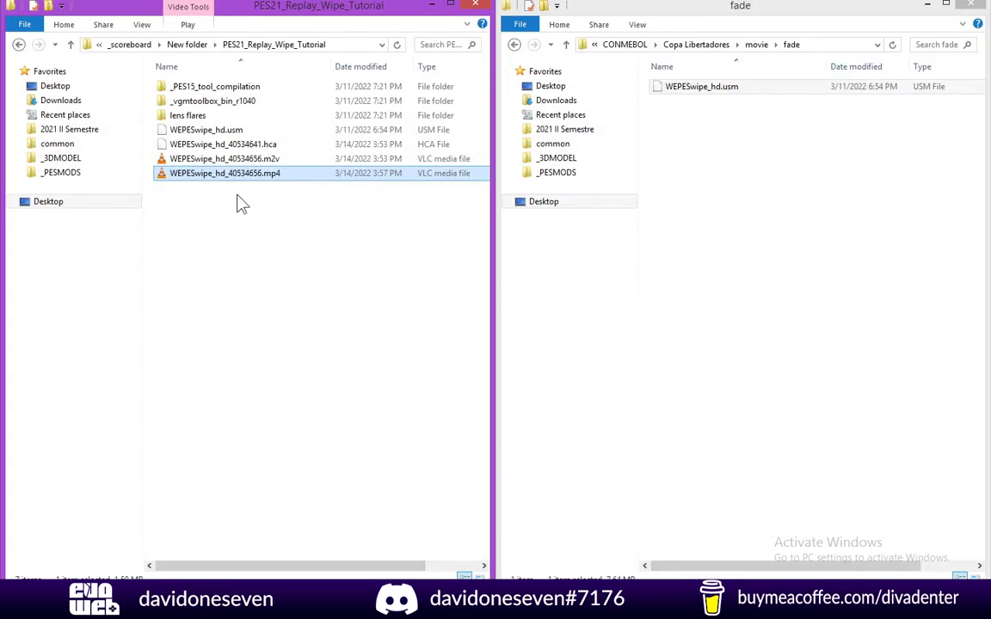
Step: Play WEPESwipe_hd_40534656.mp4 in VLC to check it, then close the player
{"action": "double_click", "coordinate": [243, 175]}
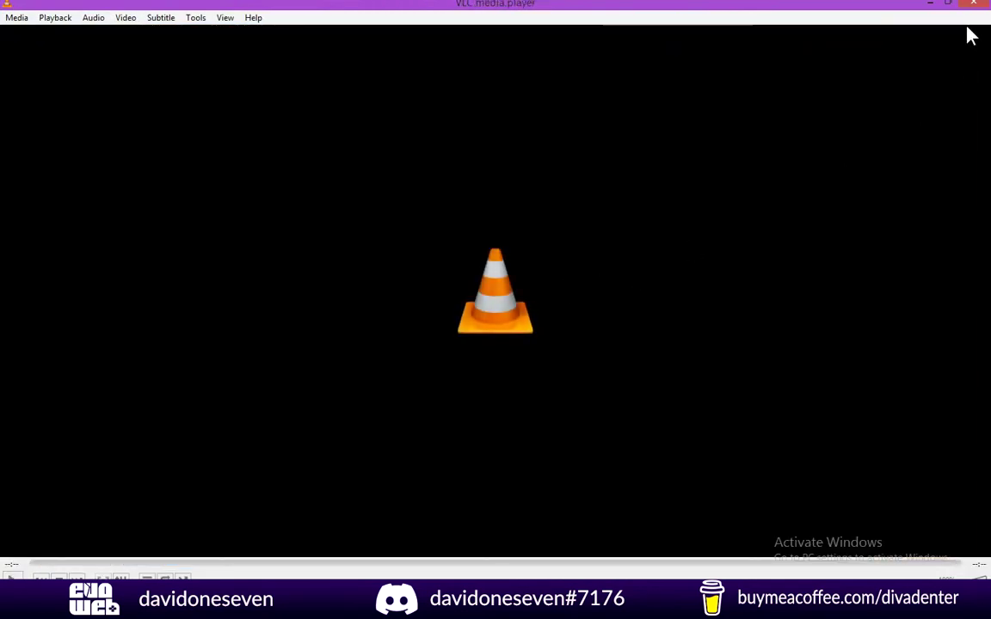
{"action": "left_click", "coordinate": [973, 5]}
{"action": "left_click_drag", "start_coordinate": [217, 210], "coordinate": [256, 232]}
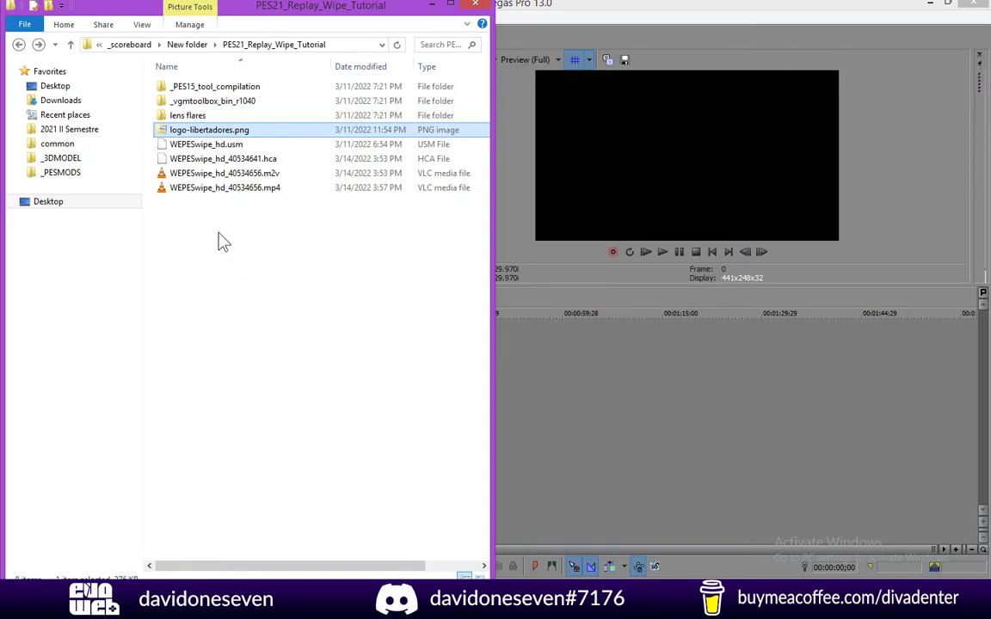
Step: Preview logo-libertadores.png, then open the lens flares folder
{"action": "double_click", "coordinate": [203, 132]}
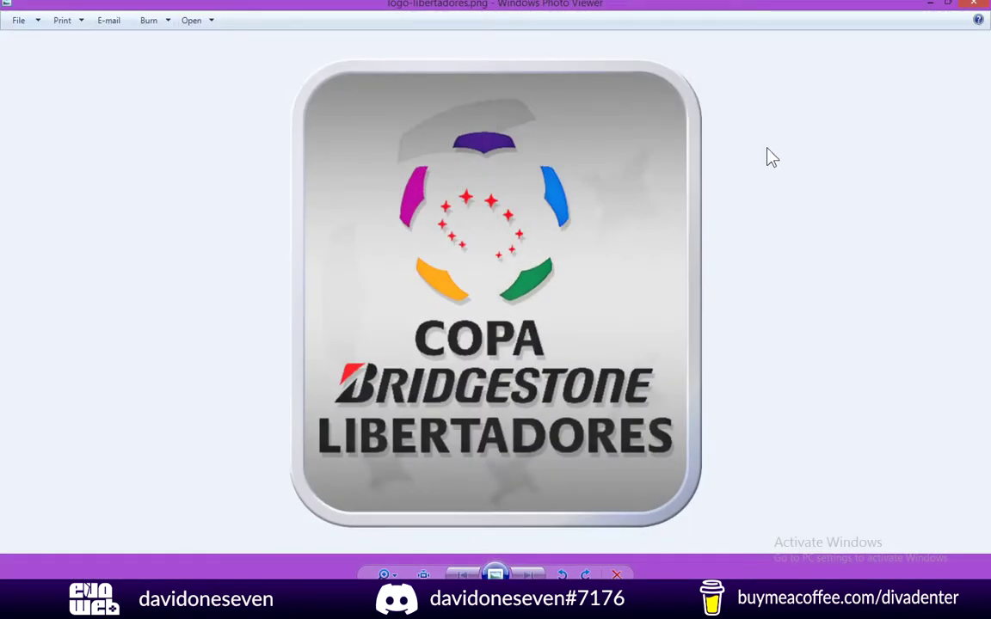
{"action": "left_click", "coordinate": [973, 4]}
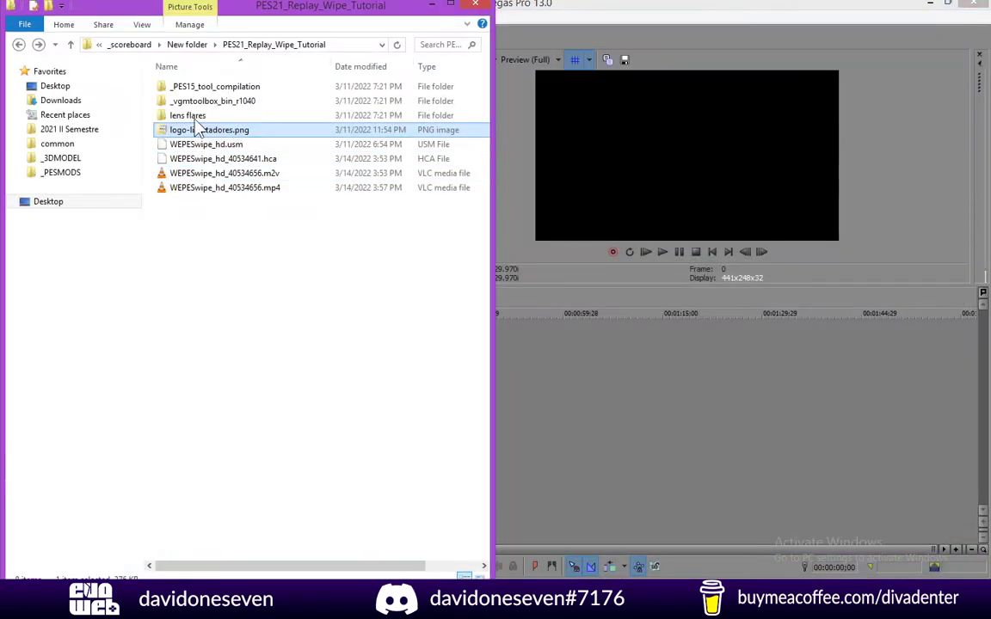
{"action": "left_click", "coordinate": [195, 117]}
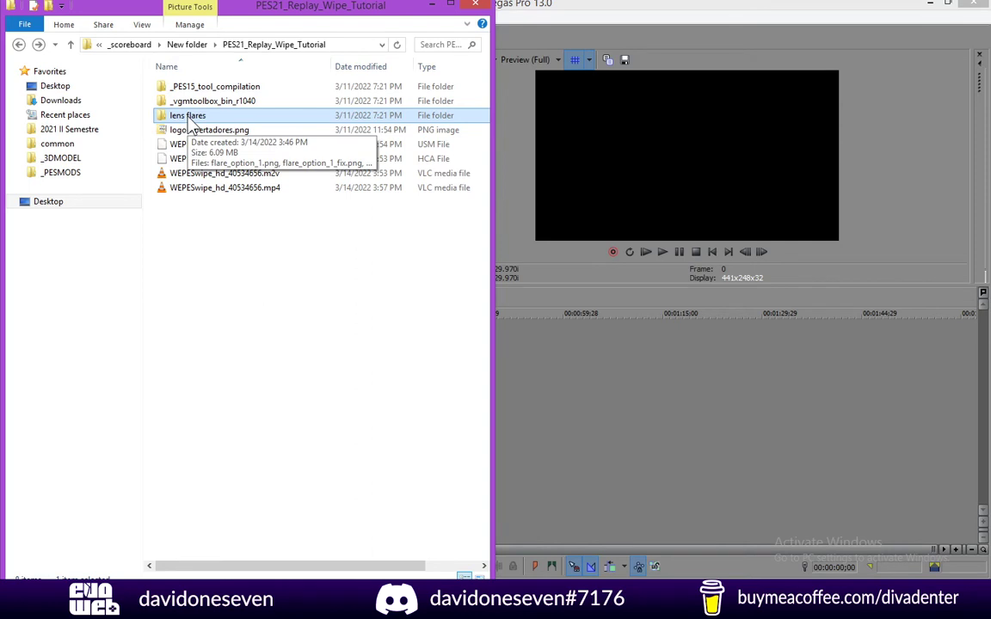
{"action": "double_click", "coordinate": [190, 118]}
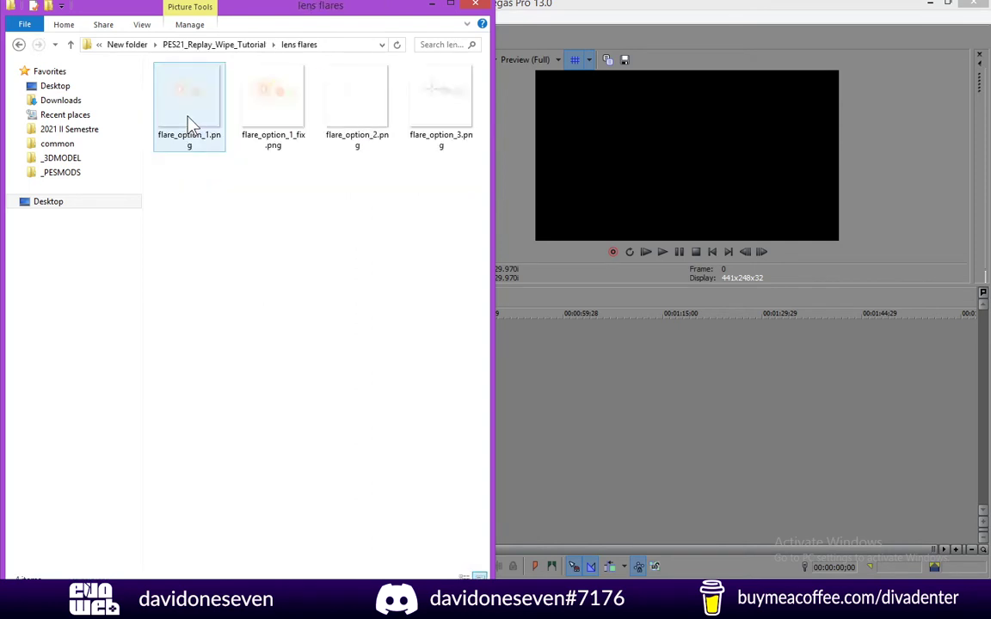
Step: Check flare_option_2.png, return to the tutorial folder and switch to Vegas Pro
{"action": "left_click", "coordinate": [372, 125]}
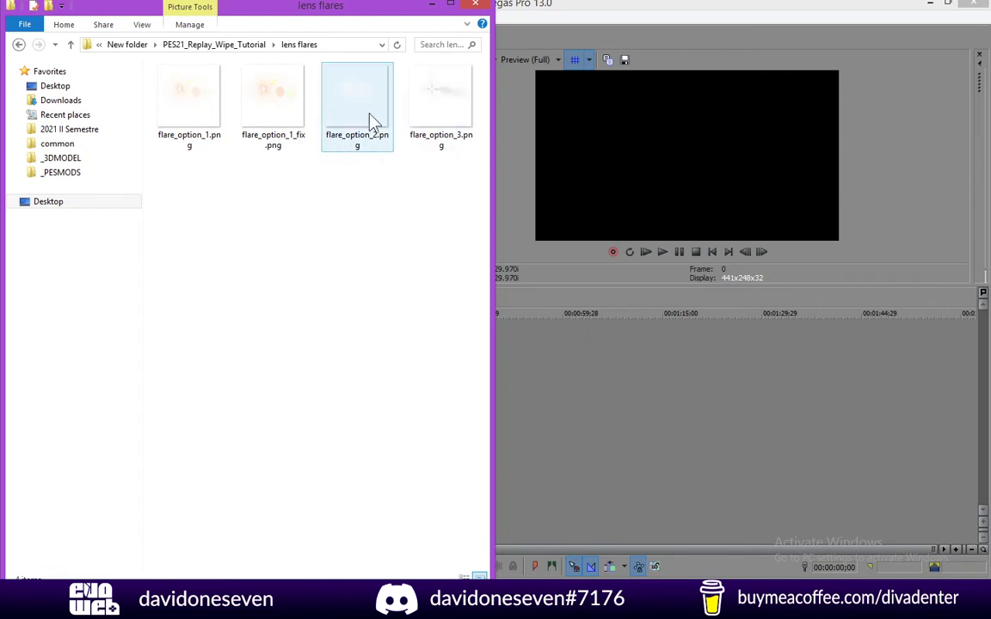
{"action": "left_click", "coordinate": [212, 49]}
{"action": "left_click", "coordinate": [248, 294]}
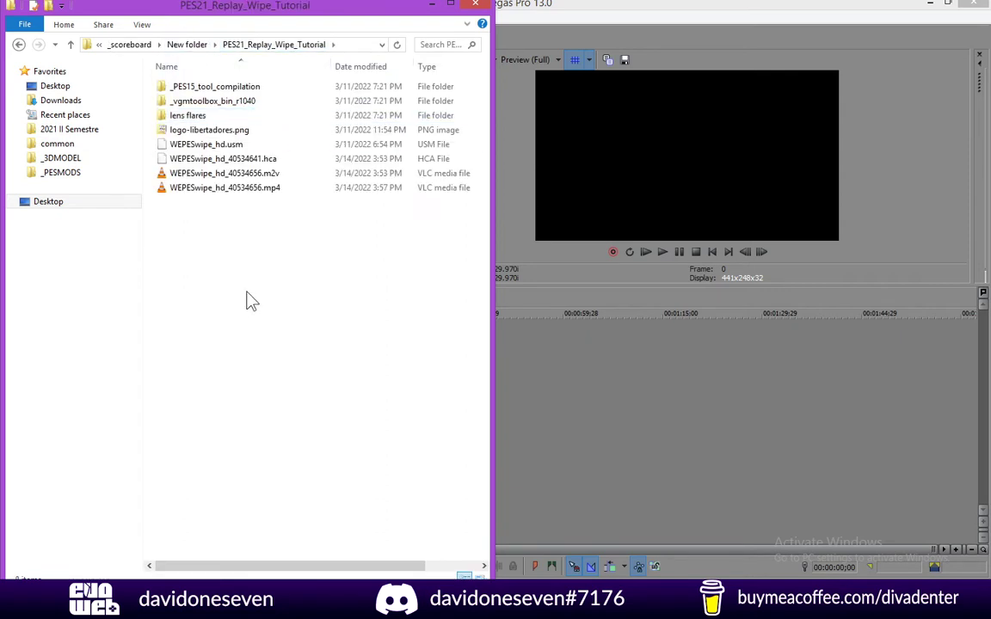
{"action": "left_click", "coordinate": [634, 6]}
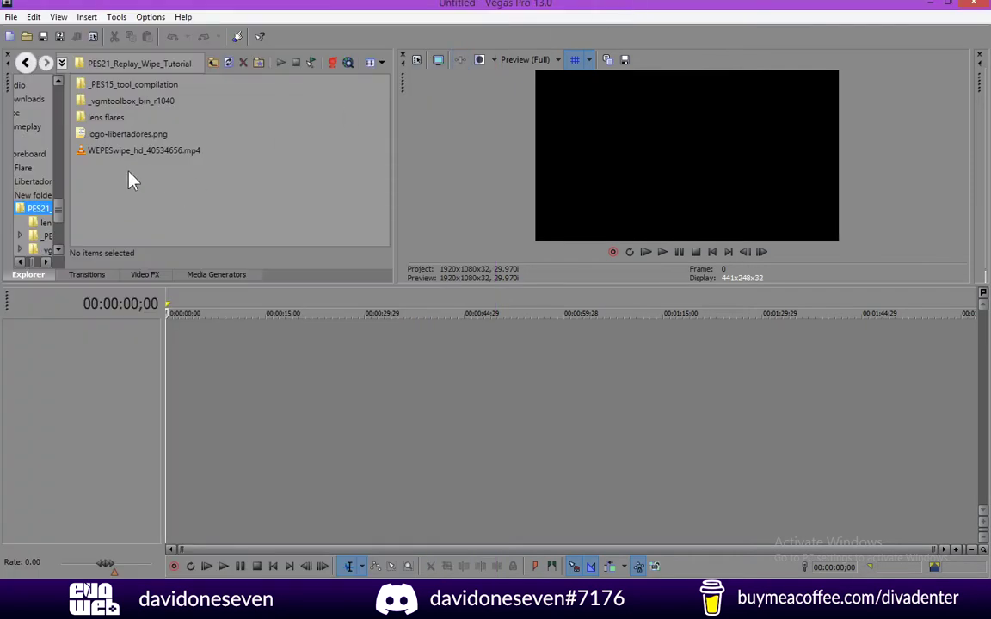
Step: Place WEPESwipe_hd_40534656.mp4 on a video track and scrub to the trophy frame
{"action": "left_click_drag", "start_coordinate": [142, 151], "coordinate": [170, 379]}
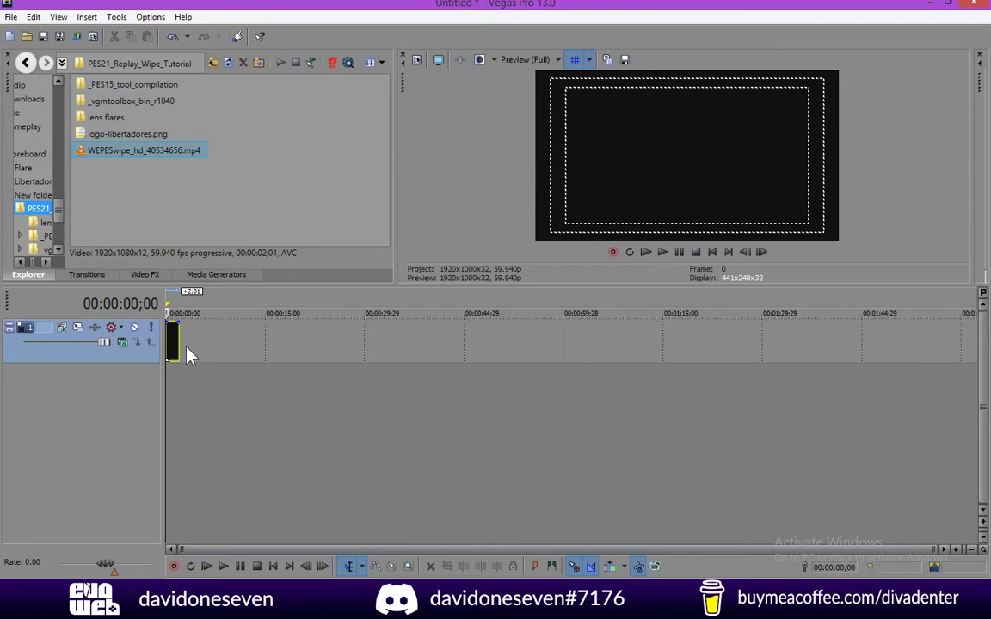
{"action": "left_click", "coordinate": [170, 312]}
{"action": "scroll", "coordinate": [172, 308], "scroll_direction": "up", "scroll_amount": 3}
{"action": "scroll", "coordinate": [172, 308], "scroll_direction": "down", "scroll_amount": 5}
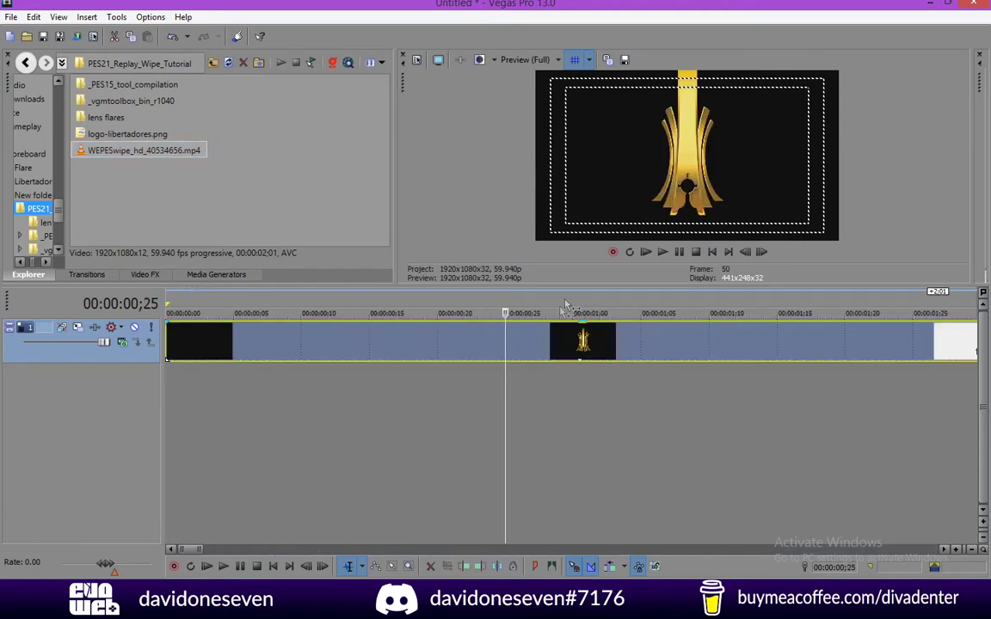
Step: Preview the wipe from the start, then pause and return to the beginning
{"action": "left_click", "coordinate": [712, 253]}
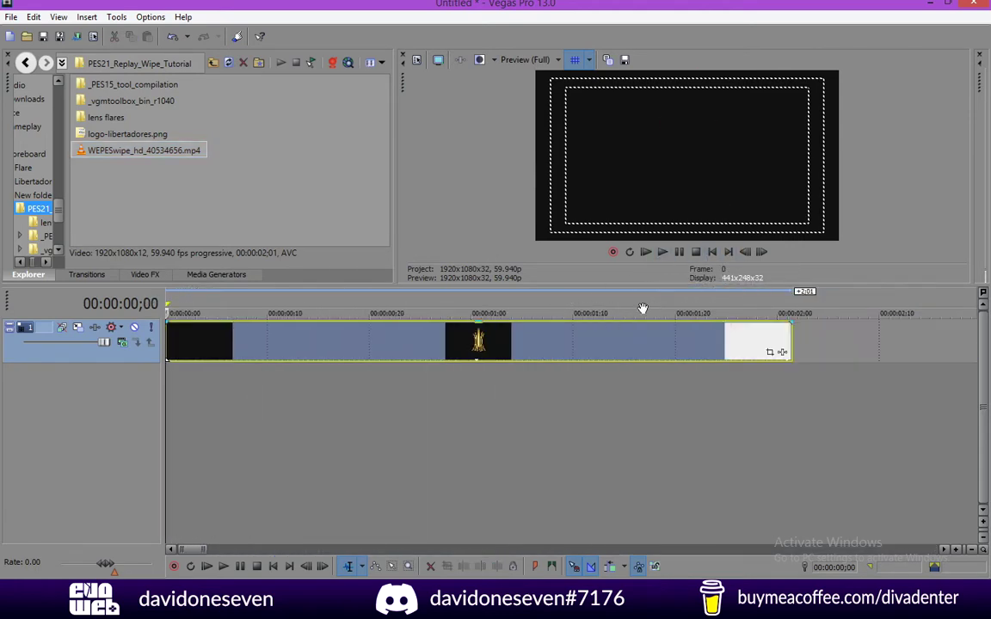
{"action": "left_click", "coordinate": [663, 253]}
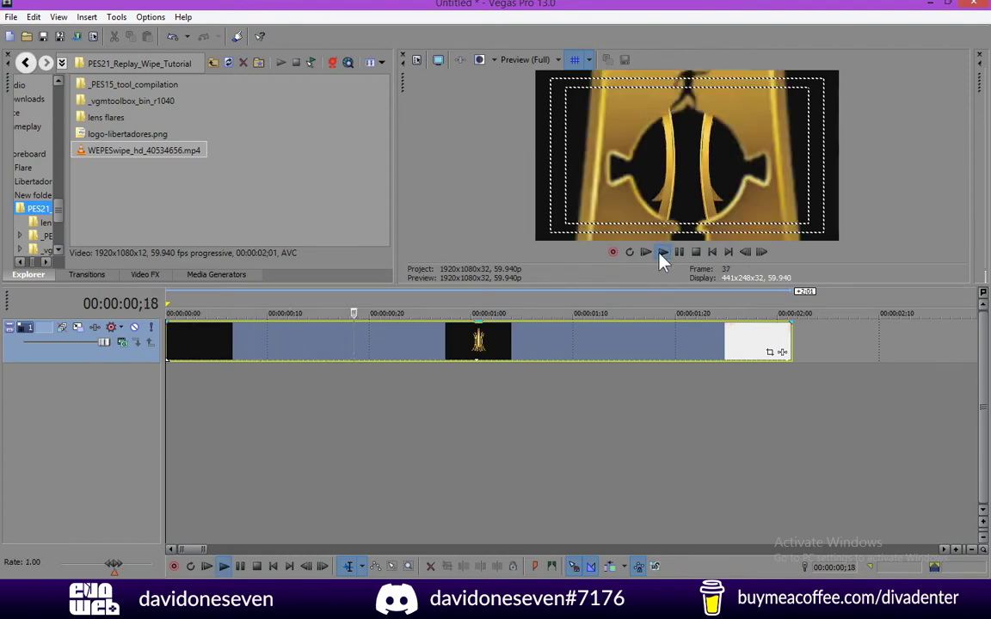
{"action": "left_click", "coordinate": [680, 253]}
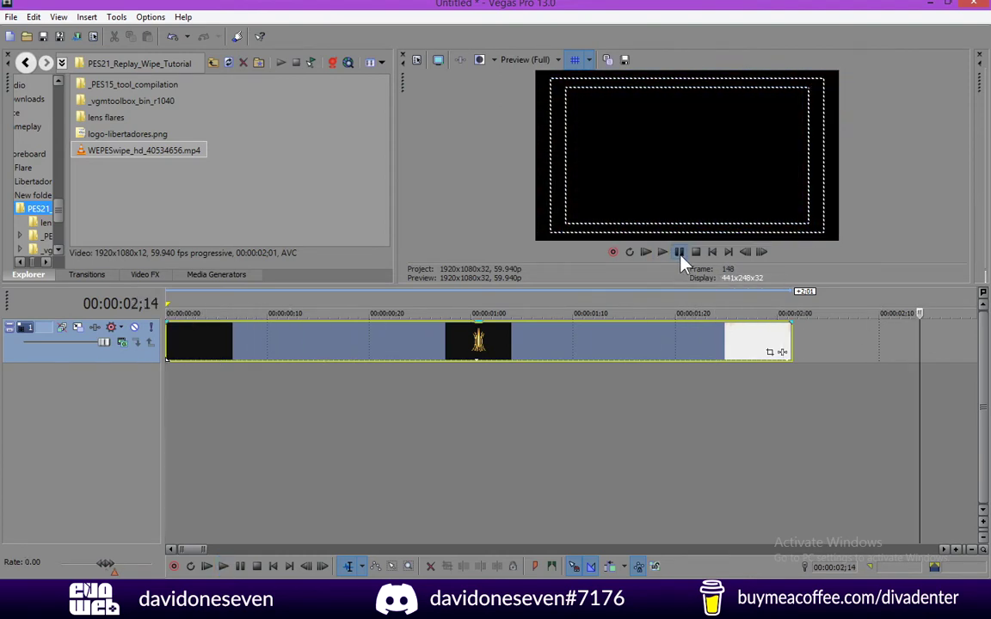
{"action": "left_click", "coordinate": [713, 253]}
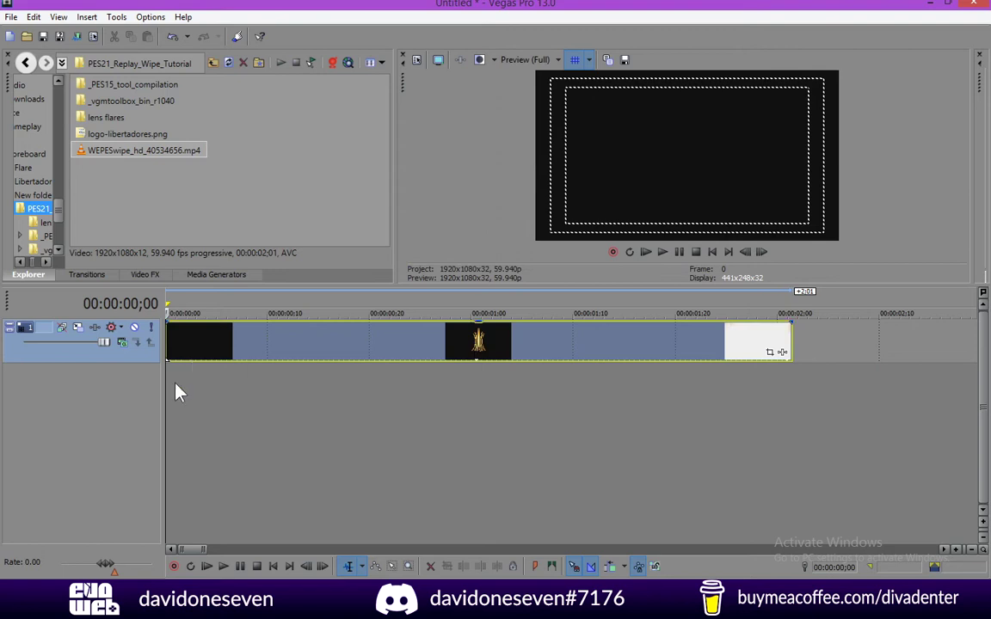
Step: Insert a new top video track holding logo-libertadores.png, trimmed to about 2 seconds
{"action": "right_click", "coordinate": [91, 402]}
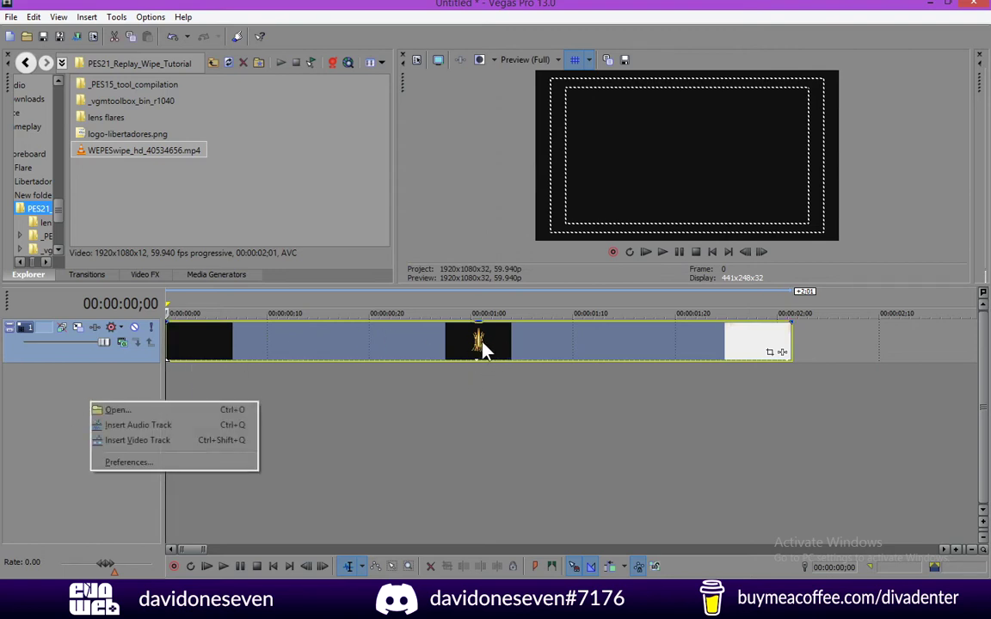
{"action": "left_click", "coordinate": [128, 441]}
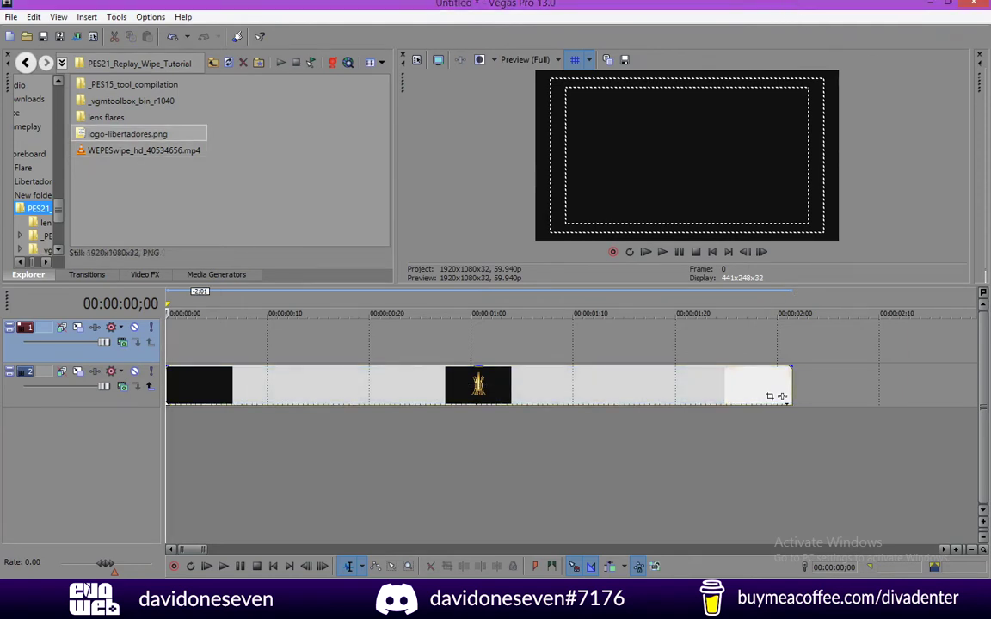
{"action": "left_click_drag", "start_coordinate": [95, 133], "coordinate": [177, 342]}
{"action": "scroll", "coordinate": [632, 398], "scroll_direction": "down", "scroll_amount": 5}
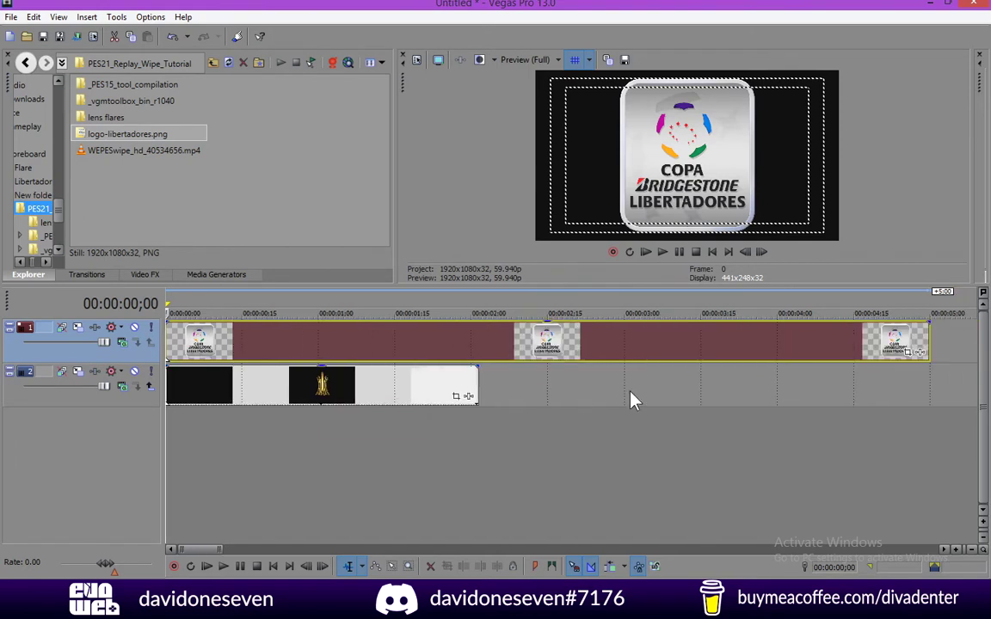
{"action": "left_click_drag", "start_coordinate": [675, 341], "coordinate": [370, 342]}
{"action": "scroll", "coordinate": [346, 374], "scroll_direction": "up", "scroll_amount": 6}
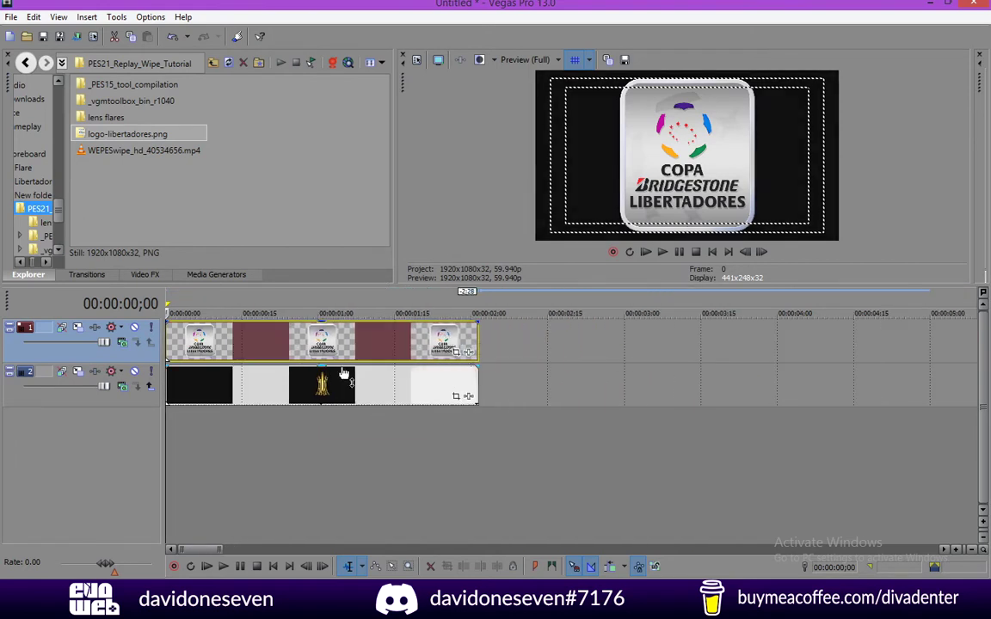
{"action": "scroll", "coordinate": [348, 374], "scroll_direction": "down", "scroll_amount": 2}
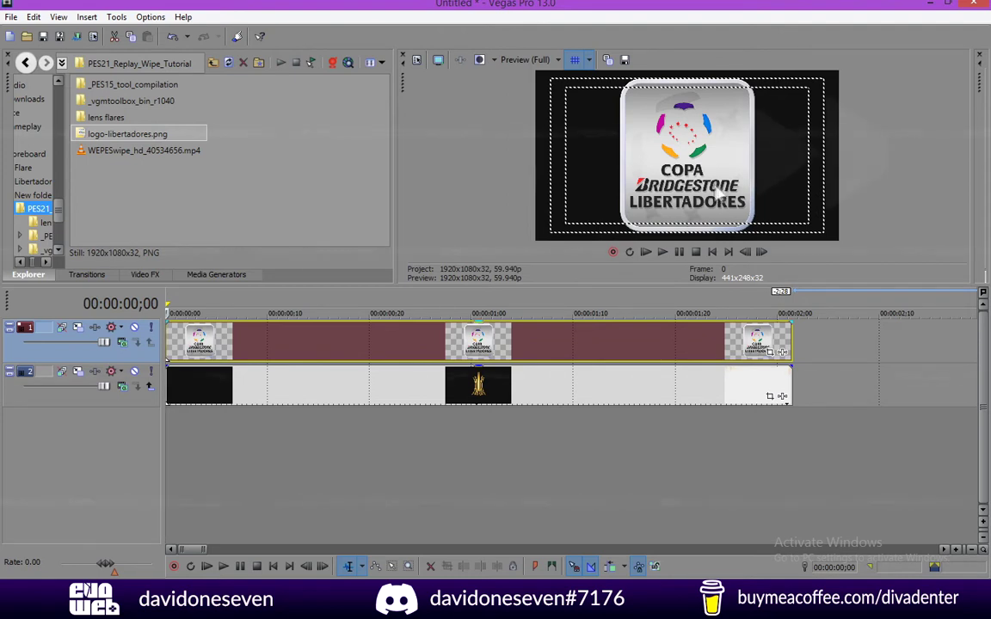
Step: At the start, set the logo's Pan/Crop height to 960 and X Center to 2,235
{"action": "left_click", "coordinate": [770, 352]}
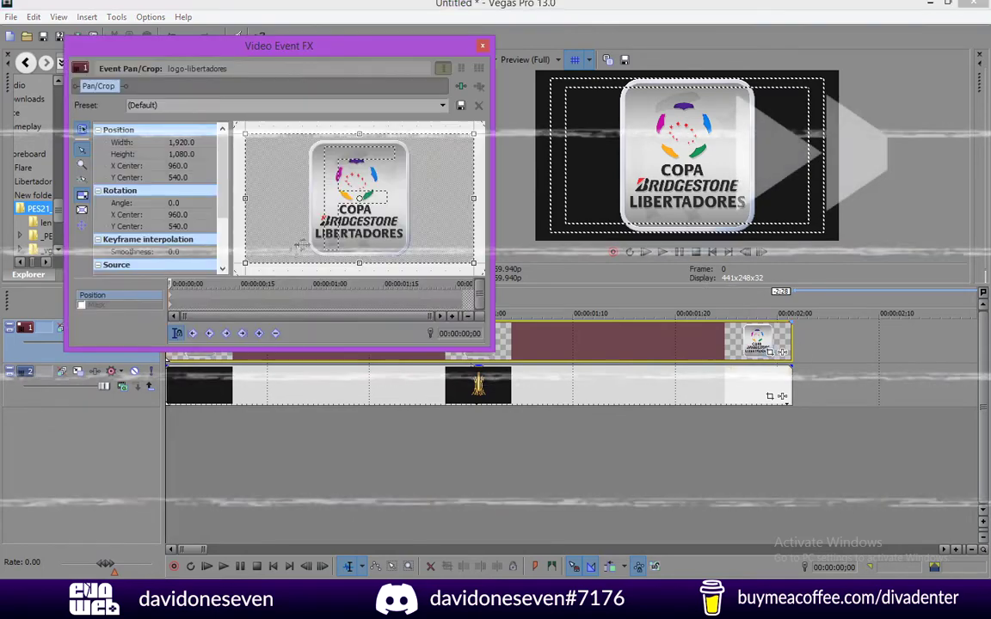
{"action": "left_click", "coordinate": [182, 153]}
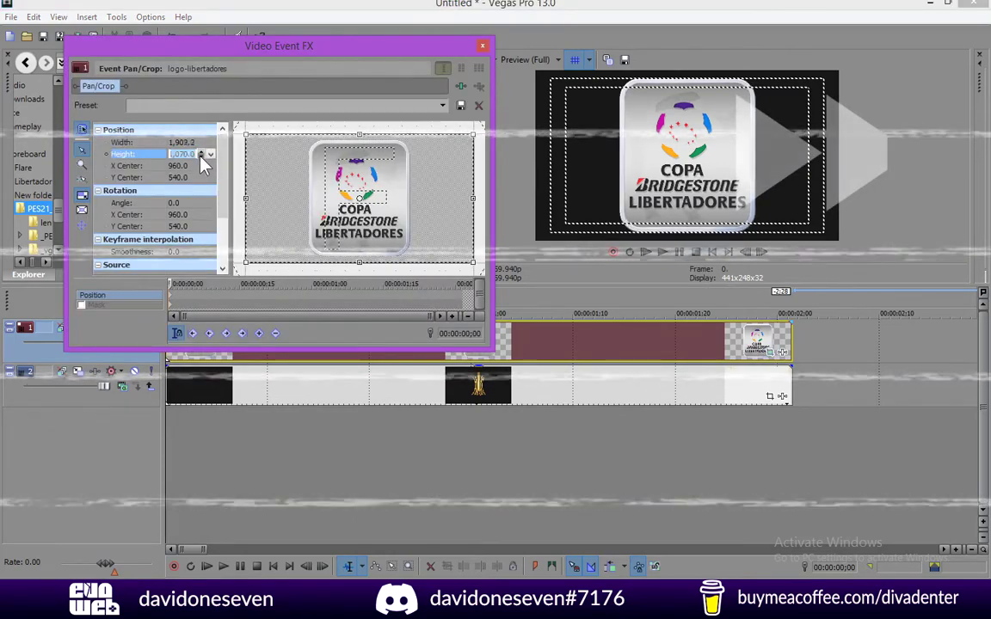
{"action": "left_click_drag", "start_coordinate": [210, 154], "coordinate": [197, 172]}
{"action": "type", "text": "1000"}
{"action": "key", "text": "Return"}
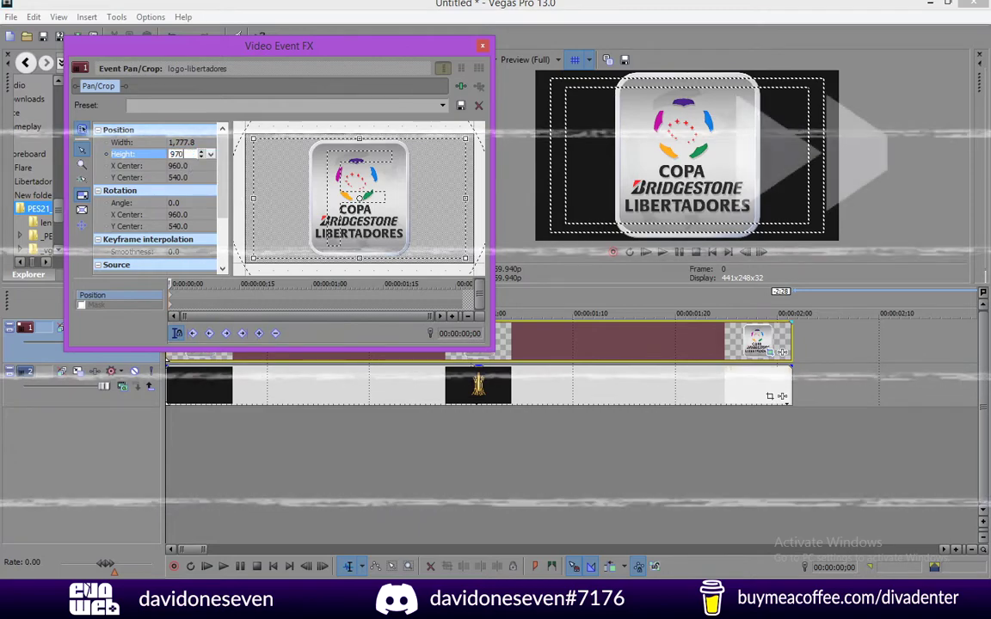
{"action": "left_click", "coordinate": [191, 158]}
{"action": "type", "text": "970960"}
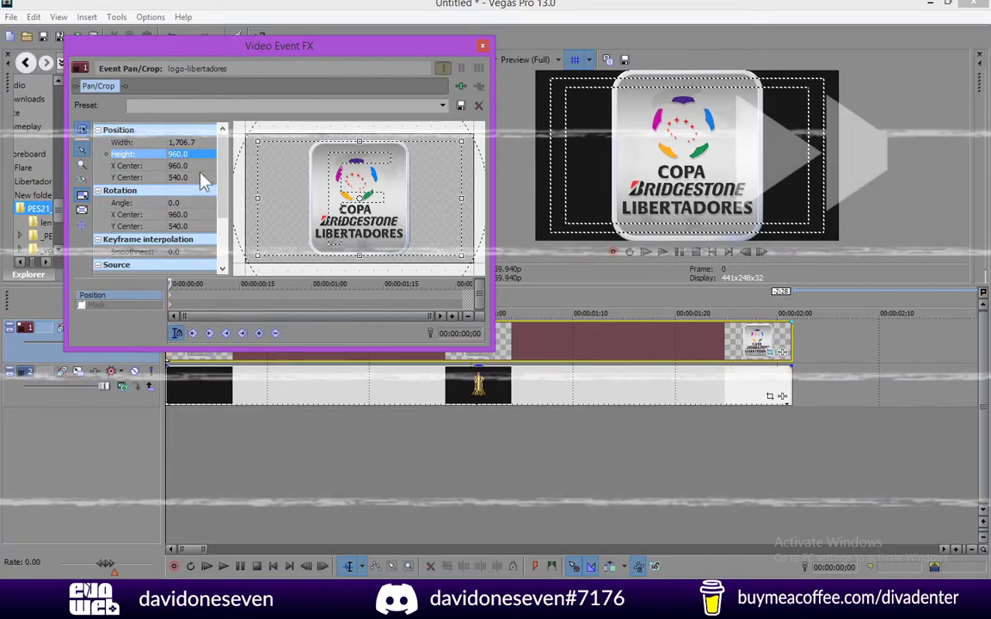
{"action": "left_click_drag", "start_coordinate": [210, 165], "coordinate": [204, 178]}
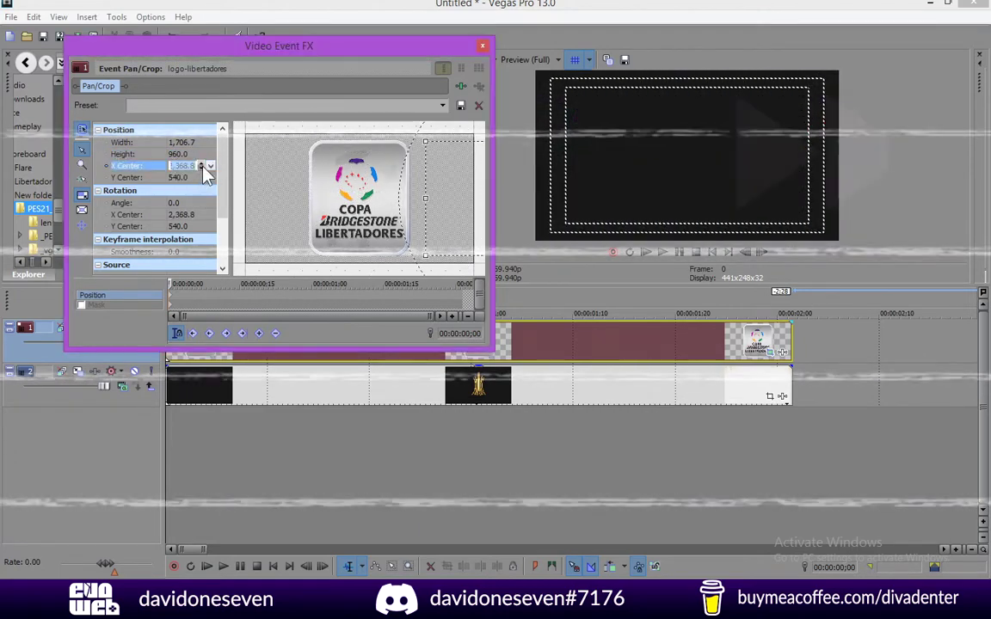
{"action": "type", "text": "2200"}
{"action": "key", "text": "Return"}
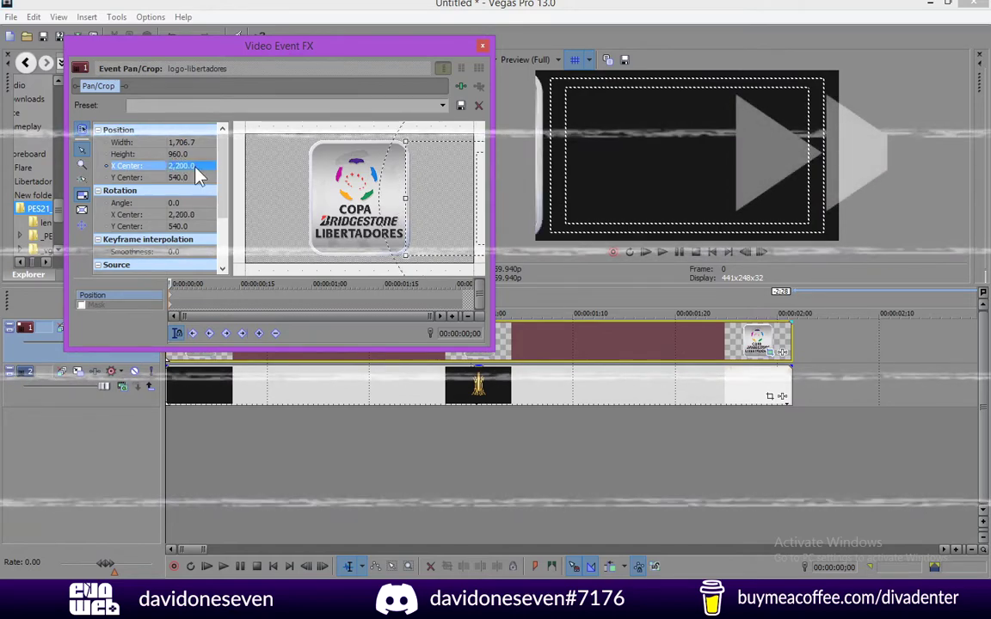
{"action": "type", "text": "2236"}
{"action": "key", "text": "Return"}
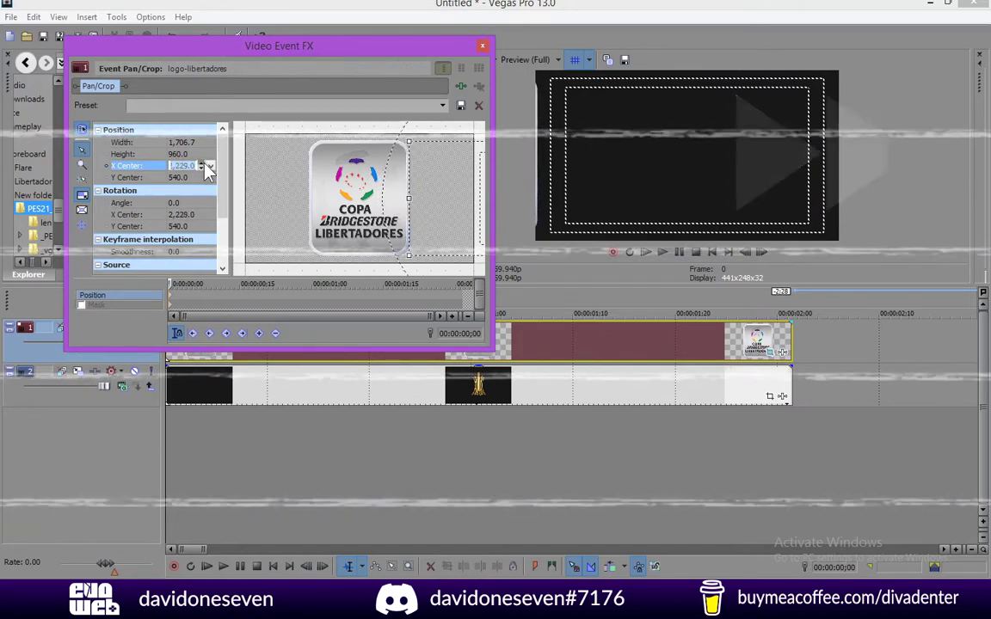
{"action": "left_click", "coordinate": [204, 168]}
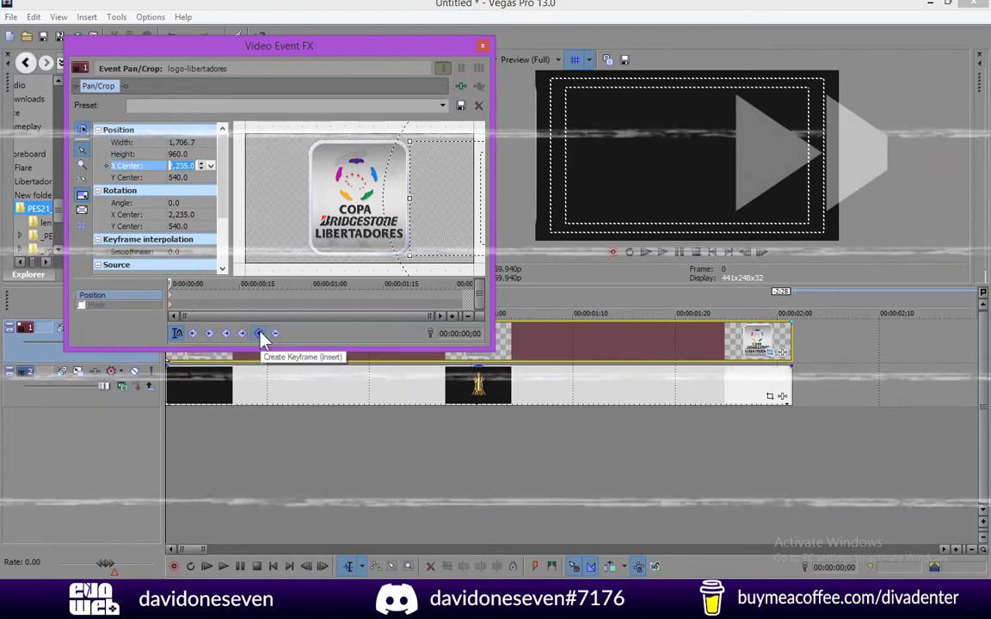
Step: Preview the slide-in, then set the logo's next keyframe X Center to 0
{"action": "left_click", "coordinate": [483, 46]}
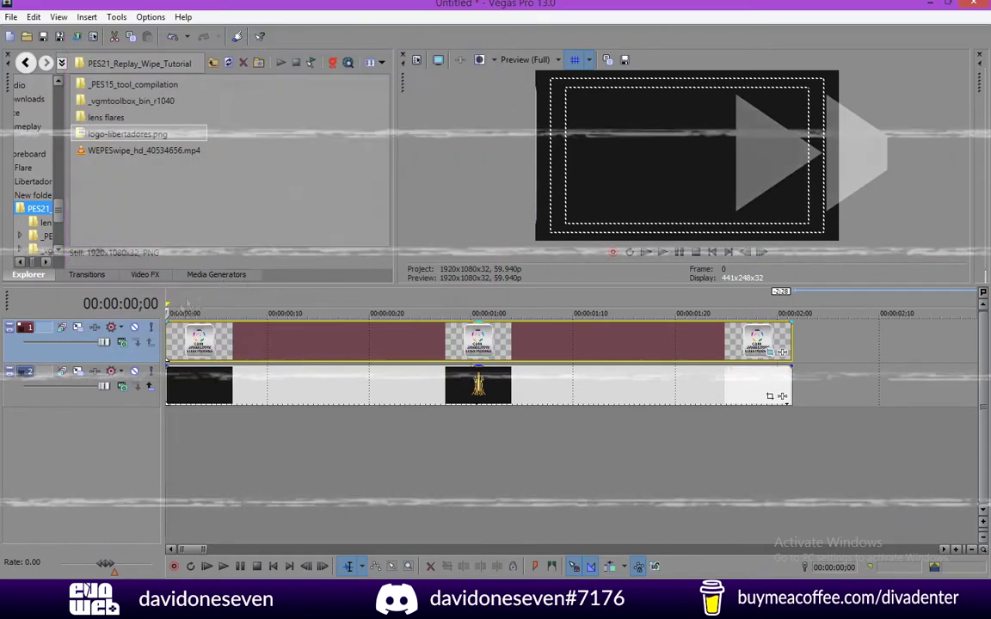
{"action": "key", "text": "space"}
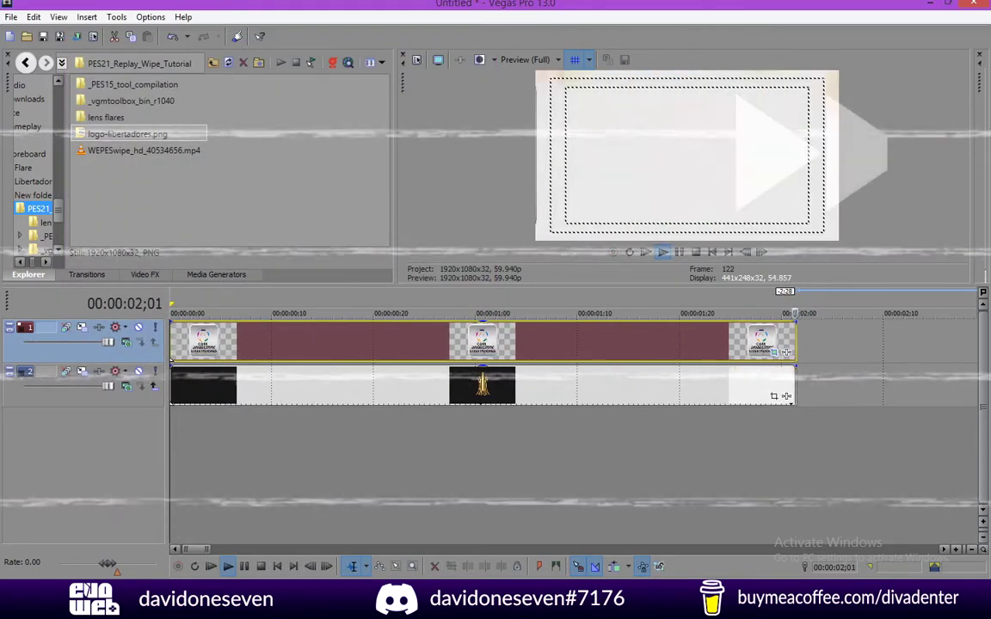
{"action": "left_click", "coordinate": [785, 352]}
{"action": "double_click", "coordinate": [182, 165]}
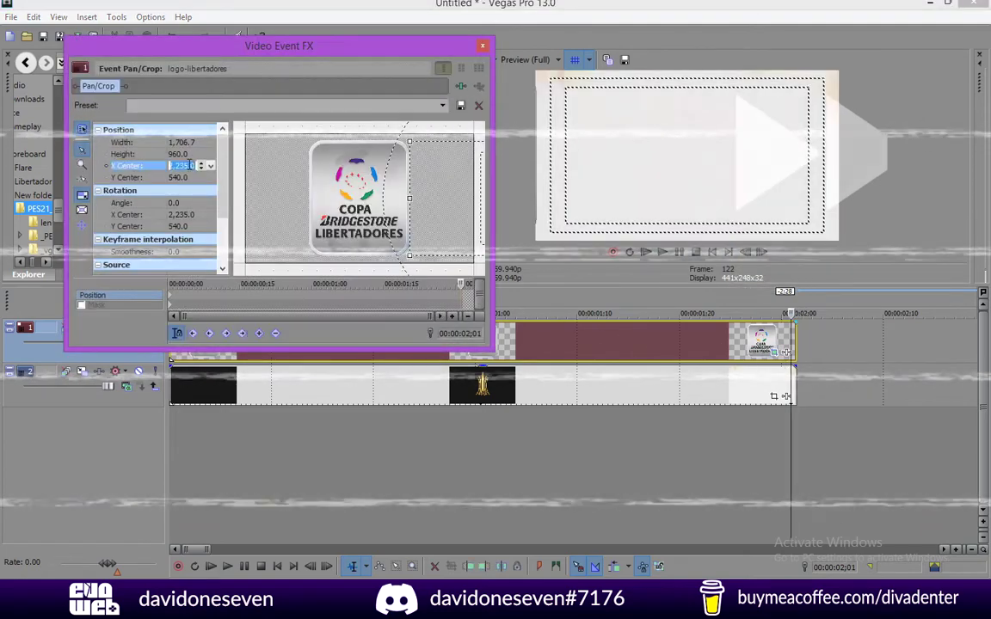
{"action": "type", "text": "0"}
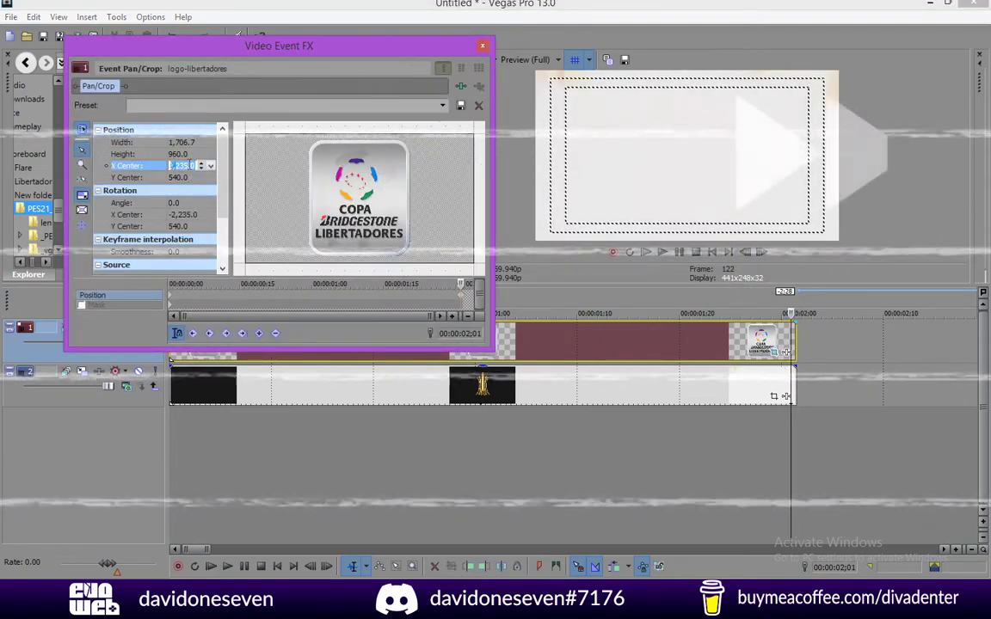
{"action": "key", "text": "Return"}
Step: Adjust that X Center to about -300 so the logo leaves off-screen
{"action": "double_click", "coordinate": [184, 166]}
{"action": "type", "text": "-250"}
{"action": "key", "text": "Return"}
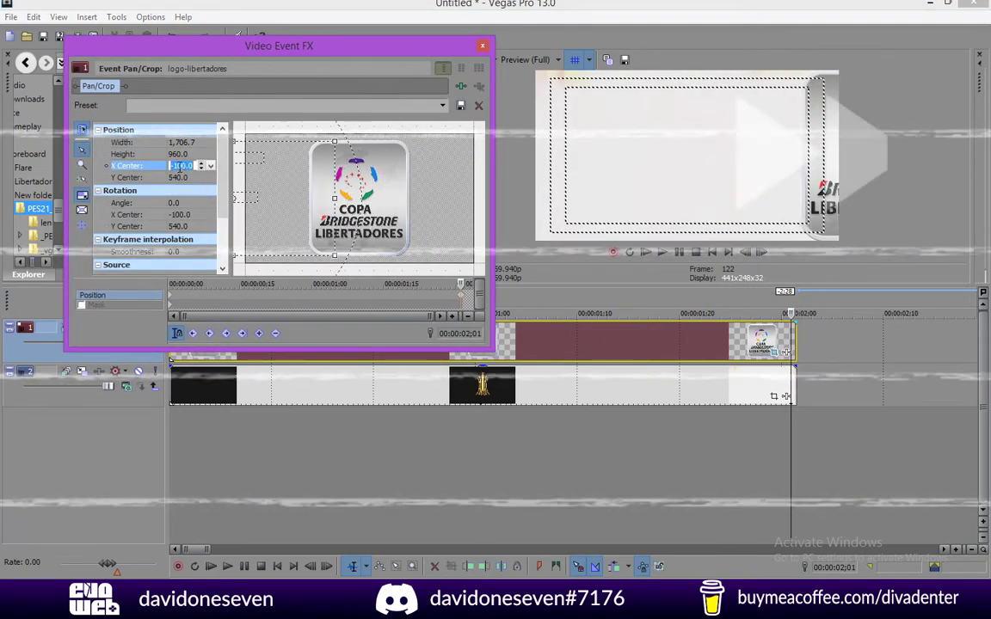
{"action": "double_click", "coordinate": [184, 166]}
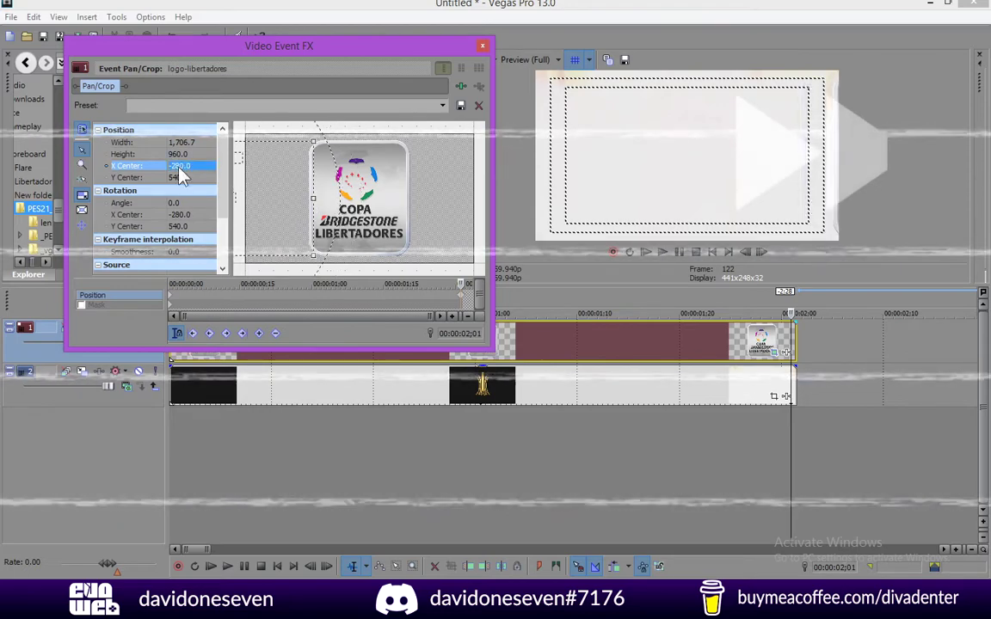
{"action": "left_click", "coordinate": [204, 169]}
{"action": "type", "text": "-250"}
{"action": "key", "text": "Return"}
{"action": "double_click", "coordinate": [185, 166]}
{"action": "type", "text": "-290"}
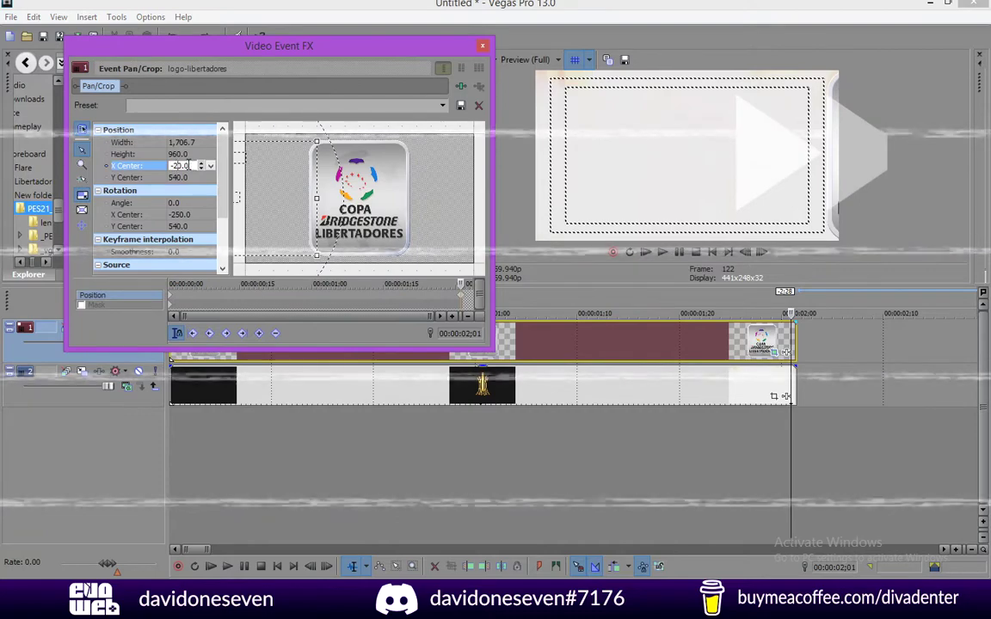
{"action": "key", "text": "Return"}
{"action": "double_click", "coordinate": [191, 167]}
{"action": "left_click_drag", "start_coordinate": [204, 166], "coordinate": [204, 168]}
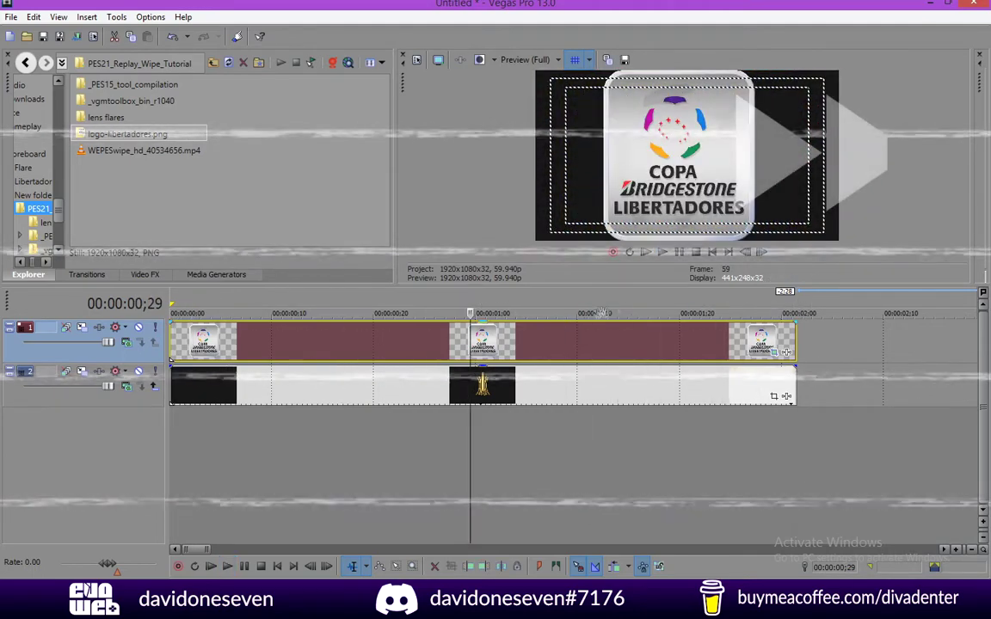
Step: Set the logo's one-second keyframe crop height to 1,150 and replay the wipe
{"action": "key", "text": "space"}
{"action": "left_click", "coordinate": [787, 352]}
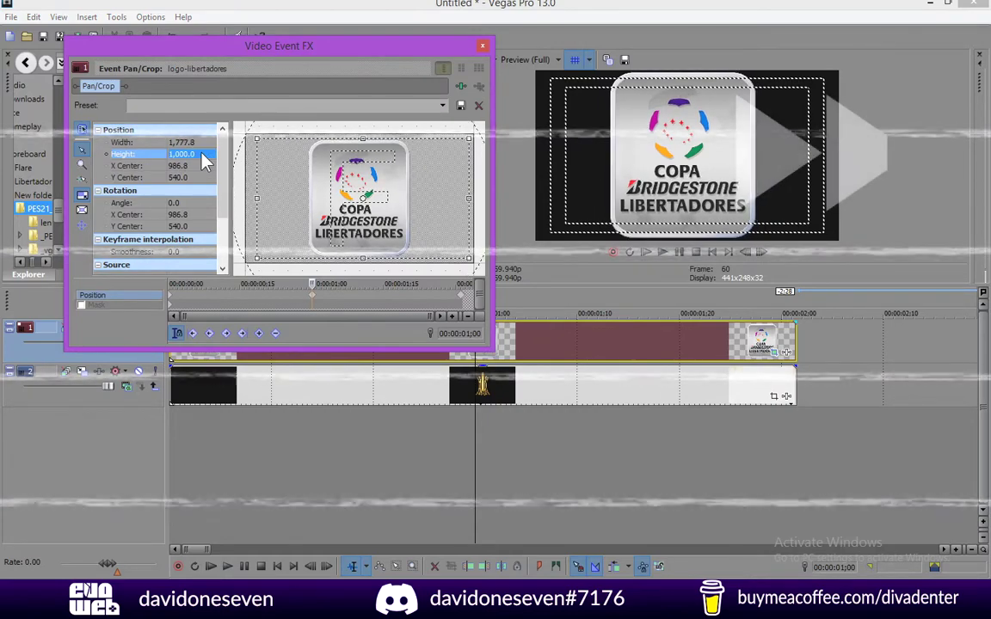
{"action": "type", "text": "1150"}
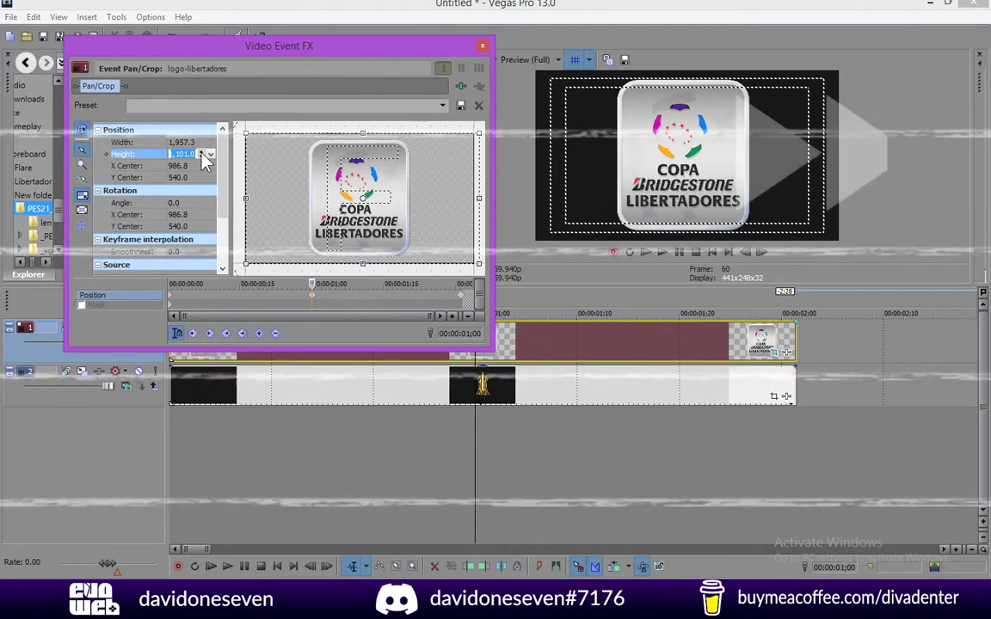
{"action": "key", "text": "Return"}
{"action": "left_click", "coordinate": [483, 45]}
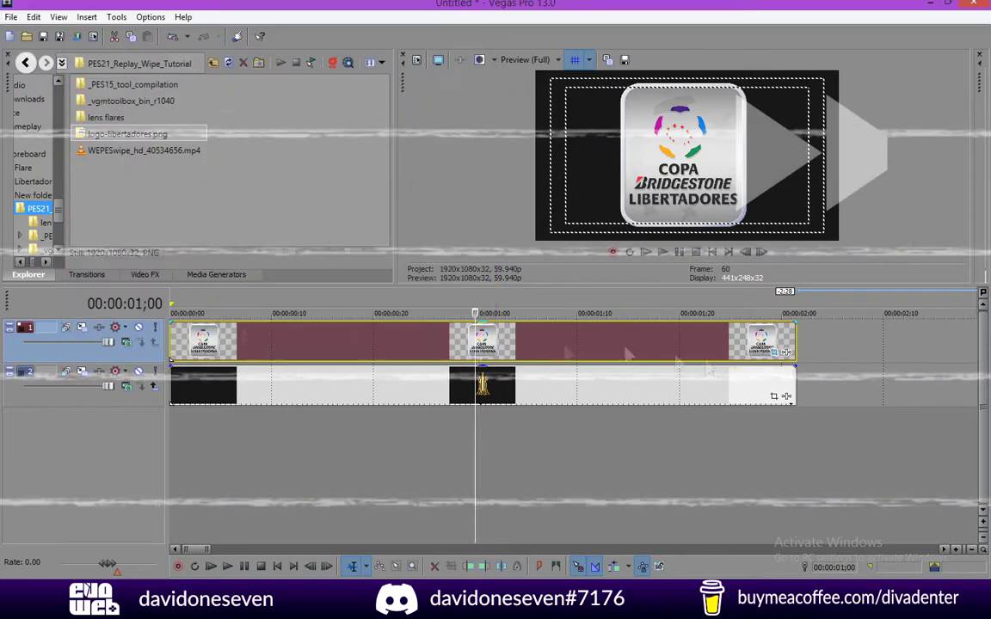
{"action": "key", "text": "space"}
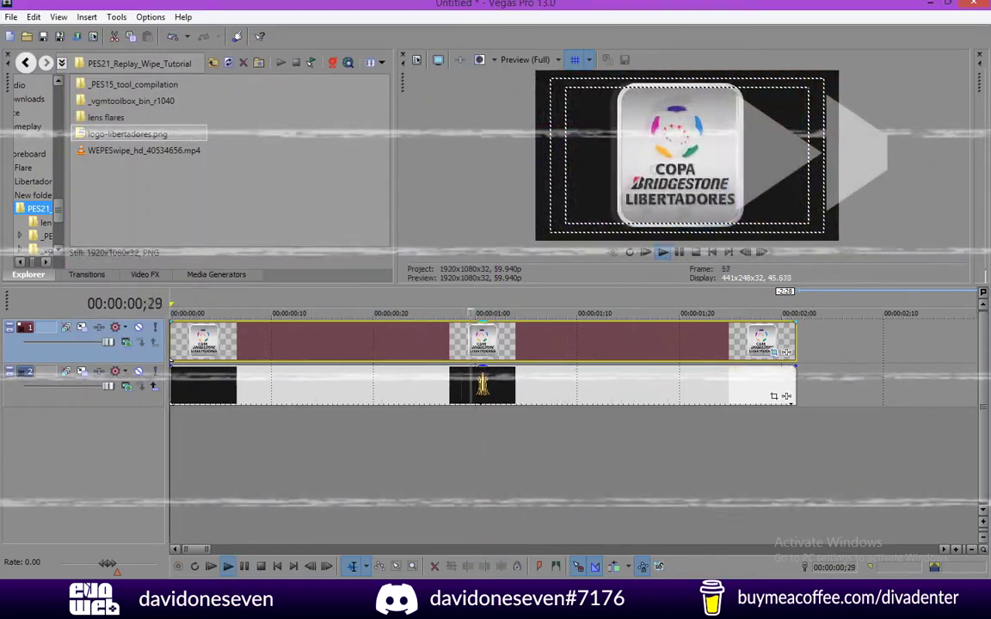
Step: Add a fade-in to the start of the logo clip and preview it from the beginning
{"action": "left_click", "coordinate": [695, 252]}
{"action": "mouse_move", "coordinate": [171, 324]}
{"action": "left_mouse_down"}
{"action": "mouse_move", "coordinate": [293, 324]}
{"action": "mouse_move", "coordinate": [196, 325]}
{"action": "mouse_move", "coordinate": [192, 313]}
{"action": "mouse_move", "coordinate": [824, 313]}
{"action": "mouse_move", "coordinate": [172, 313]}
{"action": "left_mouse_up"}
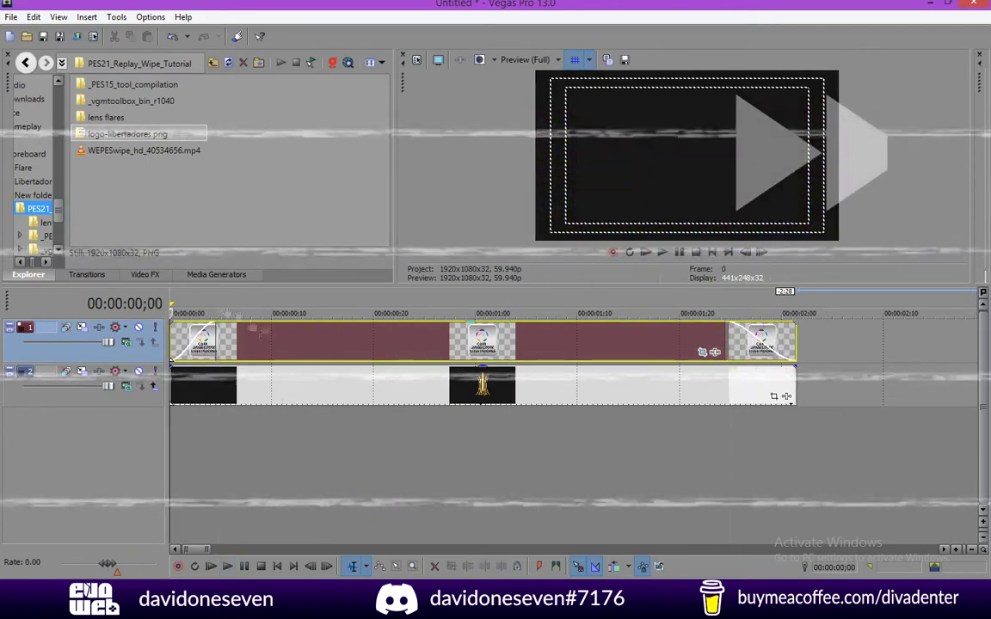
{"action": "left_click", "coordinate": [662, 252]}
{"action": "left_click", "coordinate": [713, 252]}
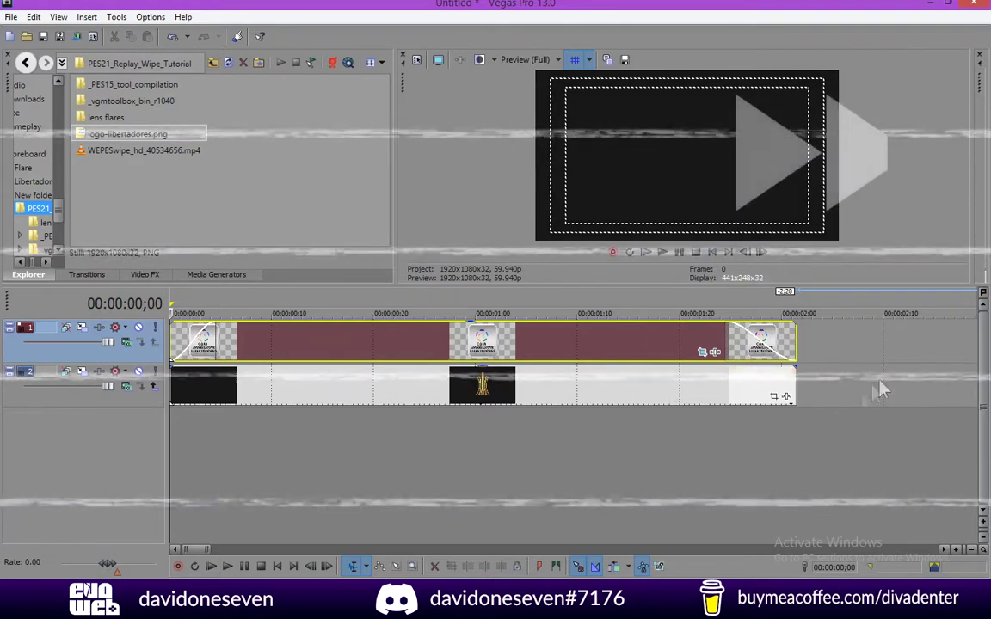
{"action": "left_click", "coordinate": [731, 312]}
{"action": "left_click", "coordinate": [660, 252]}
{"action": "left_click", "coordinate": [679, 254]}
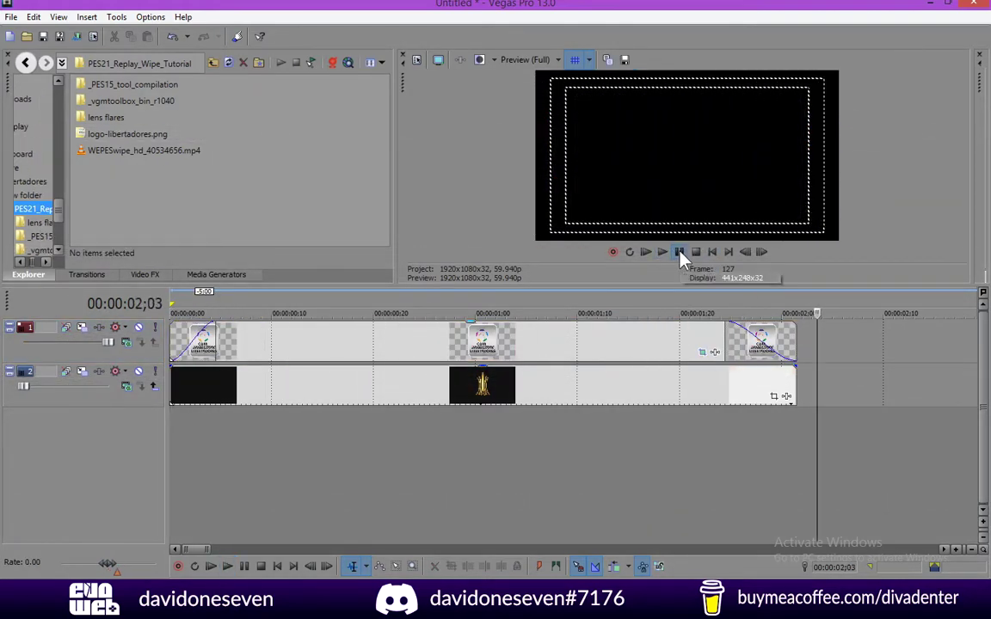
{"action": "left_click", "coordinate": [713, 253]}
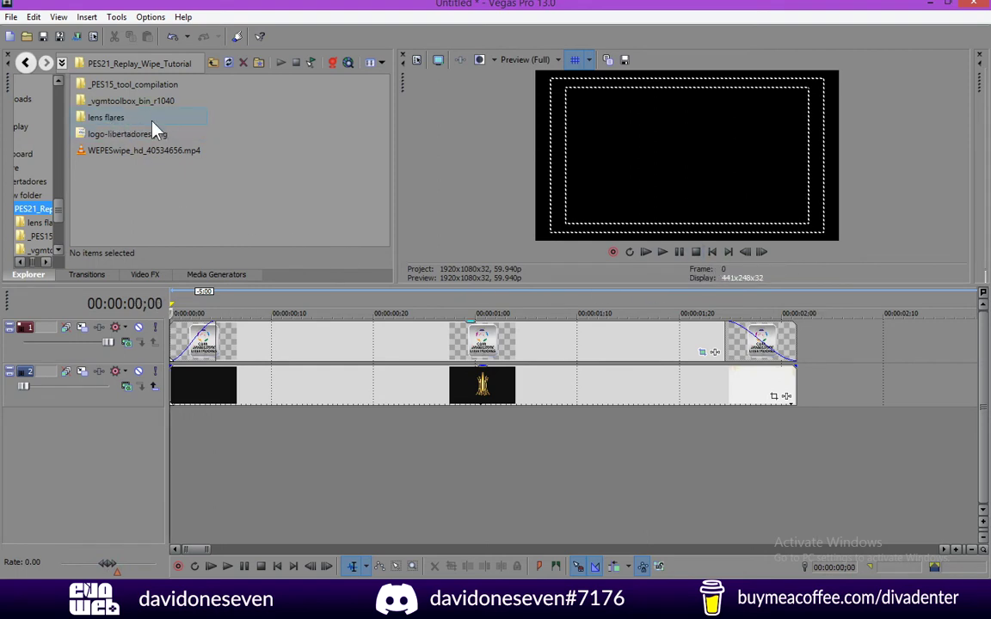
Step: Put flare_option_2.png on a new top video track and enlarge and shift it in Pan/Crop
{"action": "right_click", "coordinate": [77, 443]}
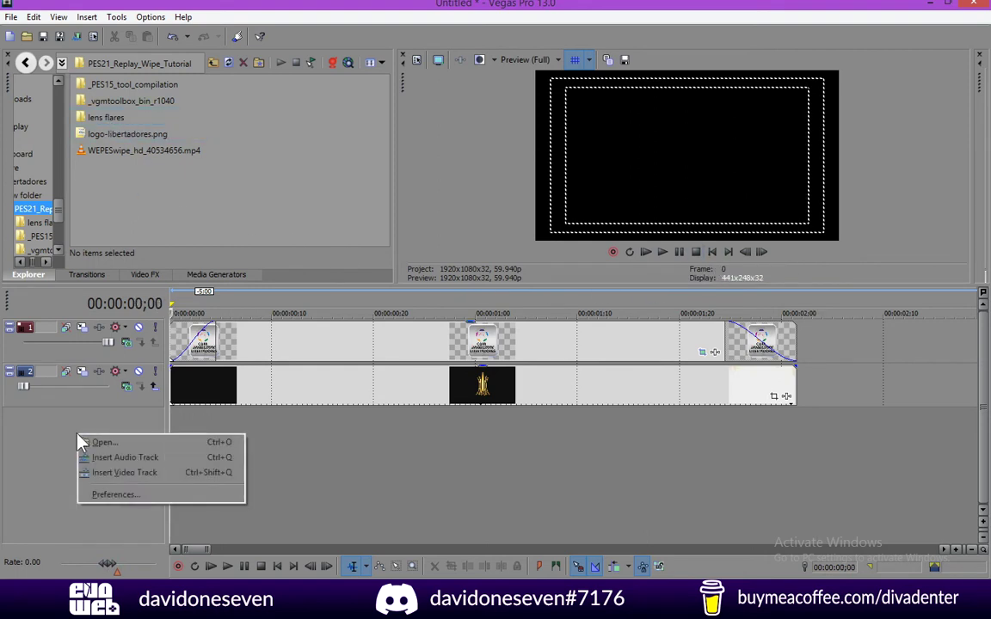
{"action": "left_click", "coordinate": [125, 475]}
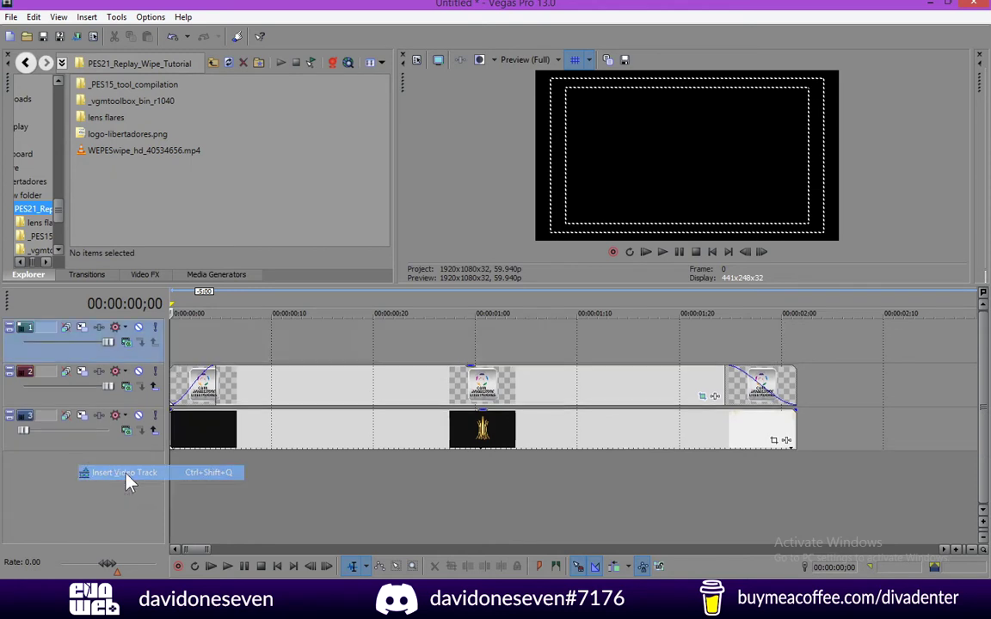
{"action": "double_click", "coordinate": [104, 117]}
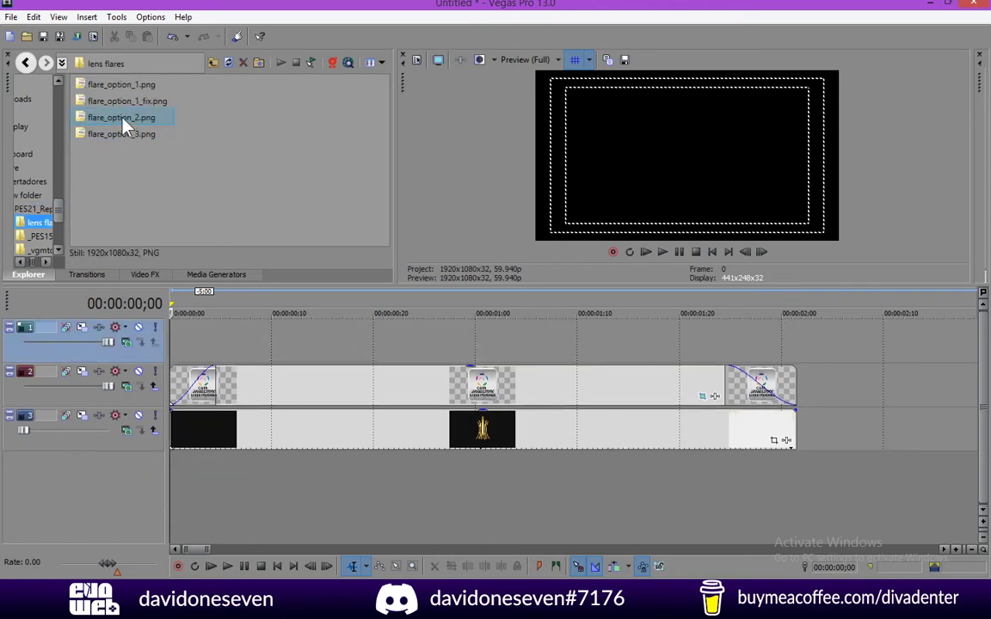
{"action": "left_click_drag", "start_coordinate": [125, 125], "coordinate": [200, 351]}
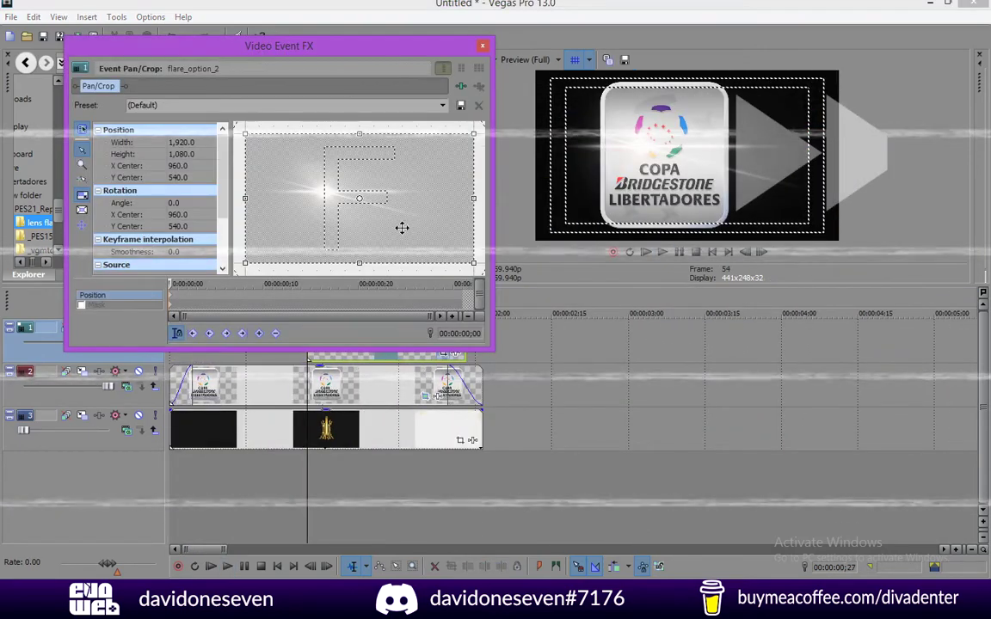
{"action": "left_click_drag", "start_coordinate": [402, 228], "coordinate": [351, 203]}
{"action": "left_click", "coordinate": [482, 45]}
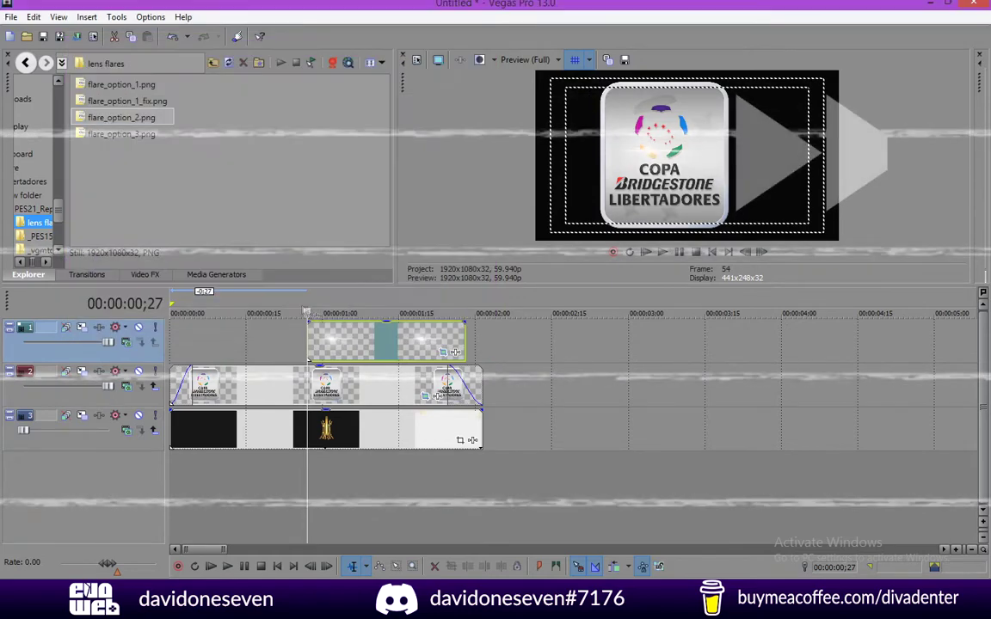
Step: Move the flare's first Pan/Crop keyframe far left, outside the frame, and replay it
{"action": "key", "text": "space"}
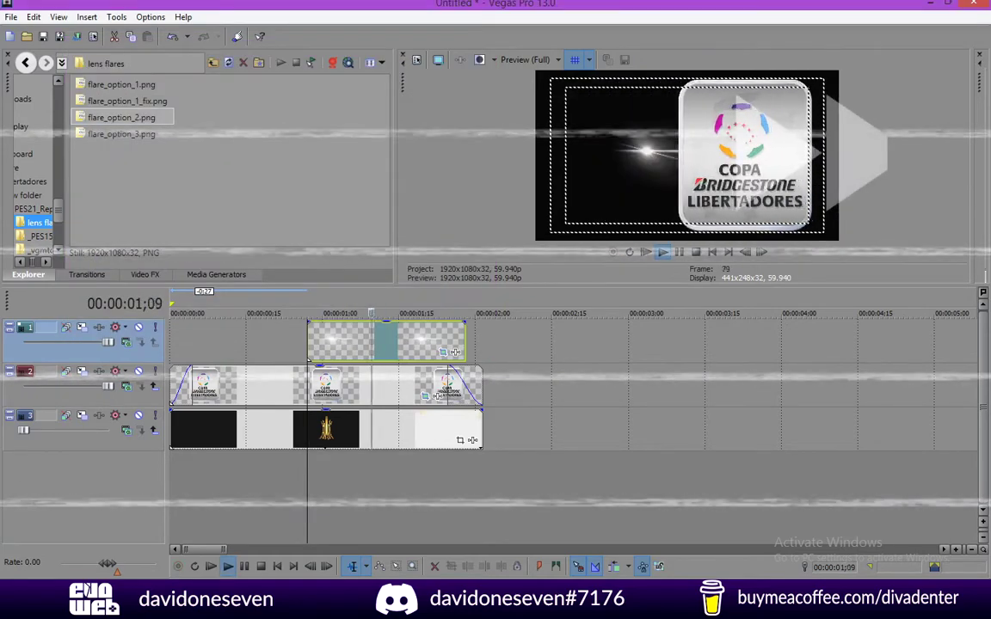
{"action": "key", "text": "space"}
{"action": "left_click", "coordinate": [455, 352]}
{"action": "left_click_drag", "start_coordinate": [408, 236], "coordinate": [219, 230]}
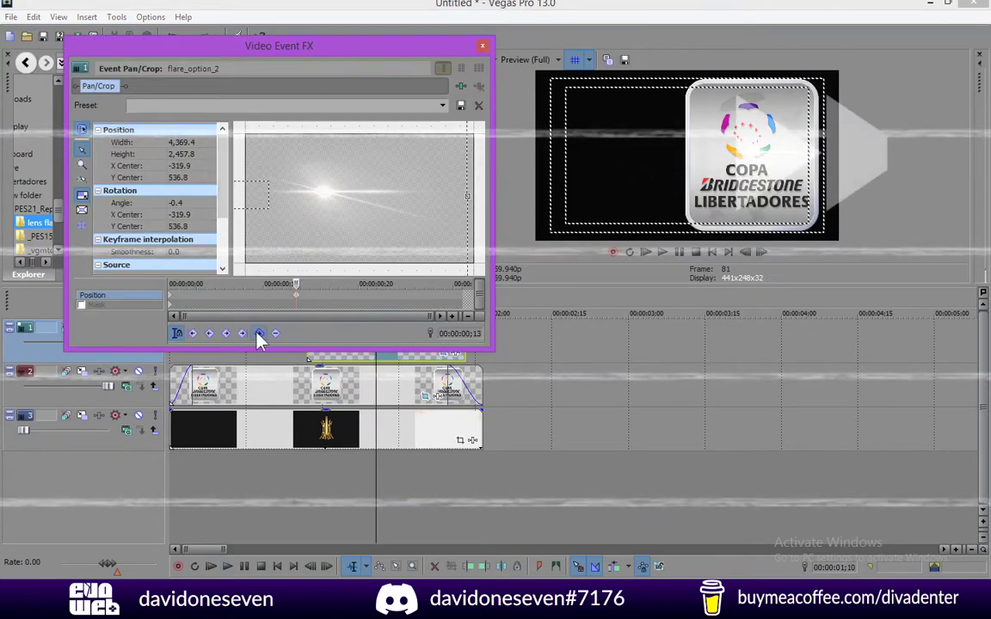
{"action": "left_click", "coordinate": [483, 45]}
{"action": "key", "text": "space"}
{"action": "key", "text": "space"}
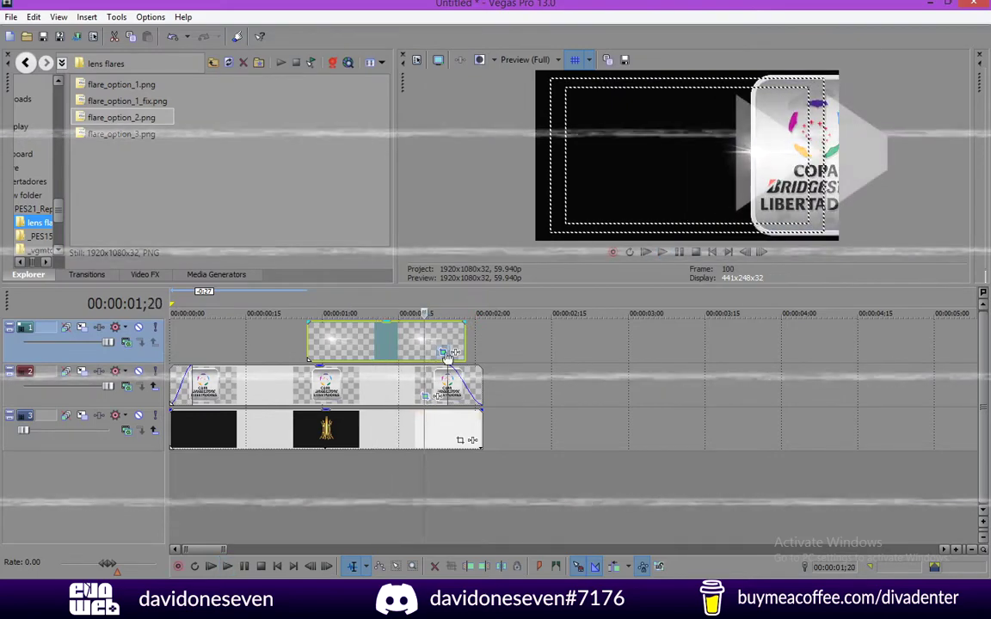
Step: Shrink the flare's crop to about 104.5×58.8 at 00:00:00;23 so it blooms white
{"action": "left_click", "coordinate": [454, 352]}
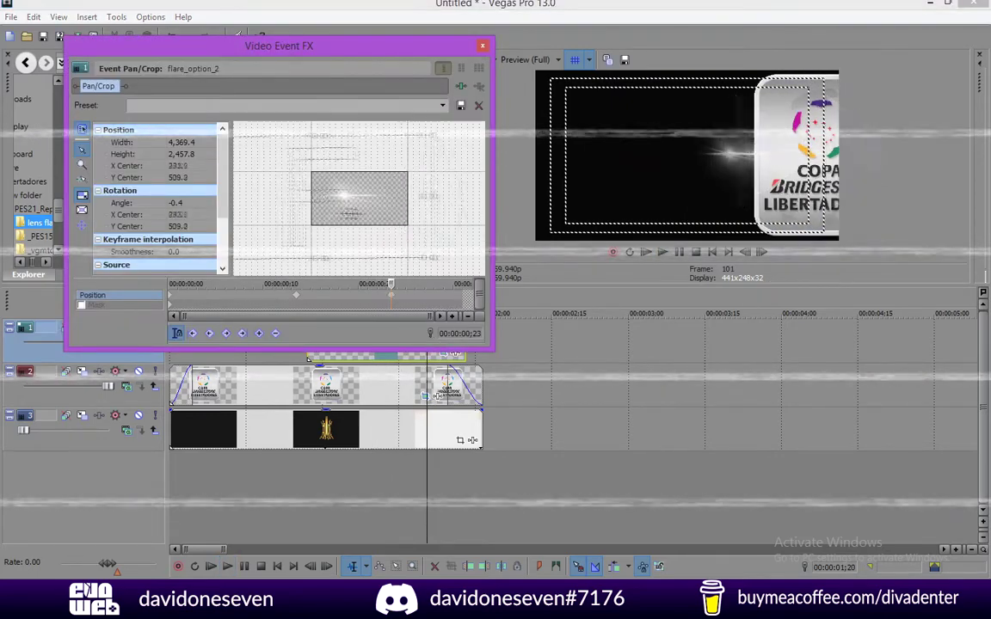
{"action": "scroll", "coordinate": [330, 215], "scroll_direction": "up", "scroll_amount": 10}
{"action": "scroll", "coordinate": [336, 211], "scroll_direction": "up", "scroll_amount": 6}
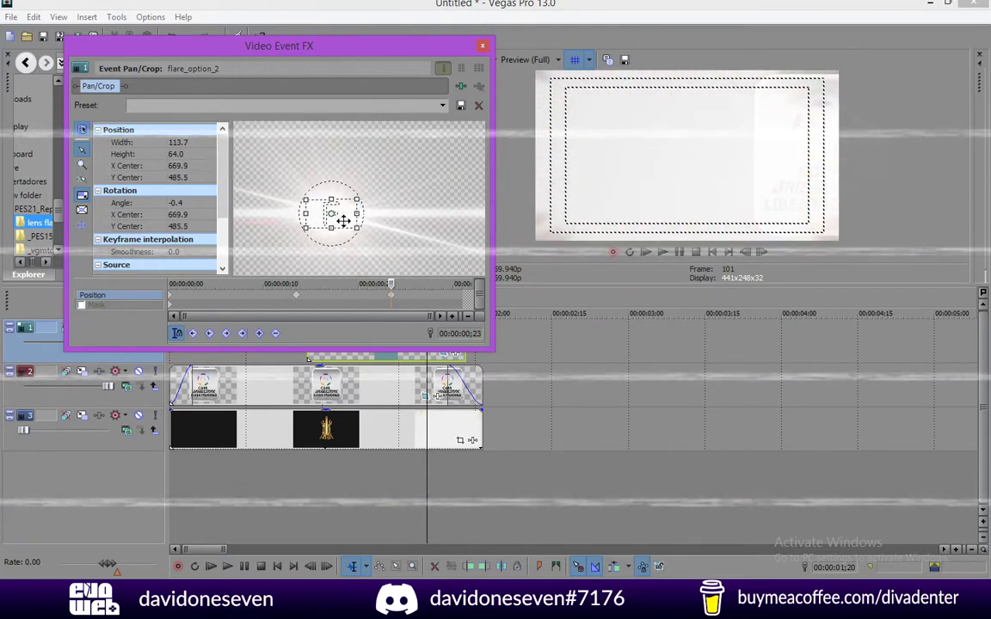
{"action": "scroll", "coordinate": [335, 215], "scroll_direction": "up", "scroll_amount": 1}
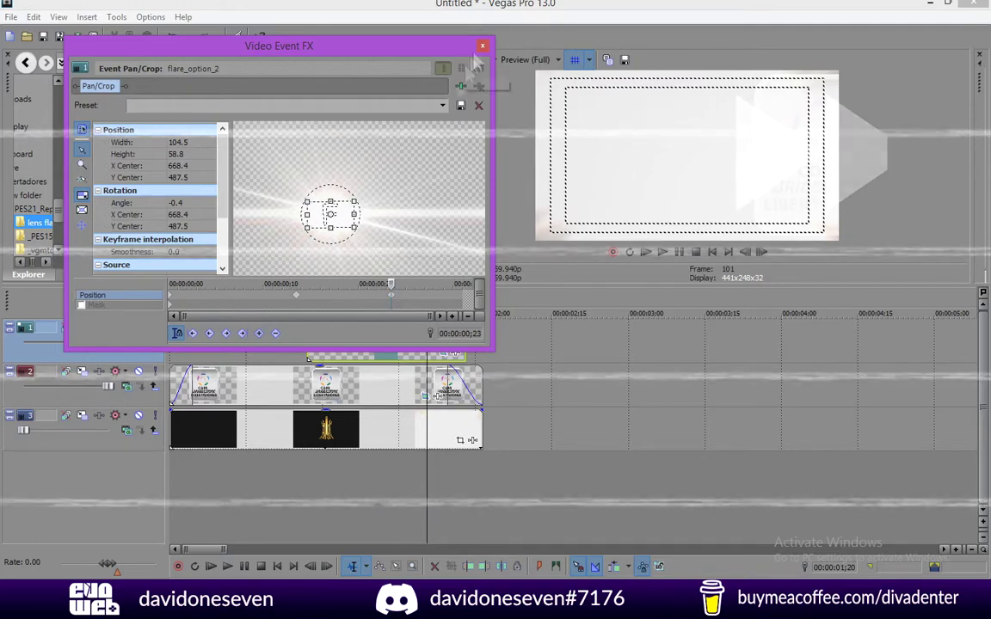
{"action": "key", "text": "Escape"}
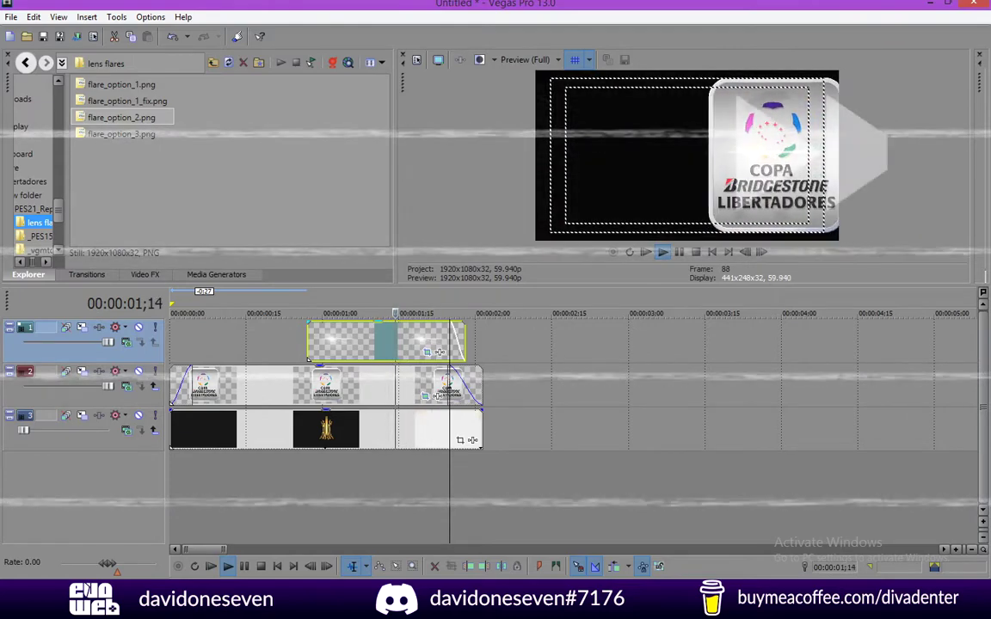
{"action": "key", "text": "space"}
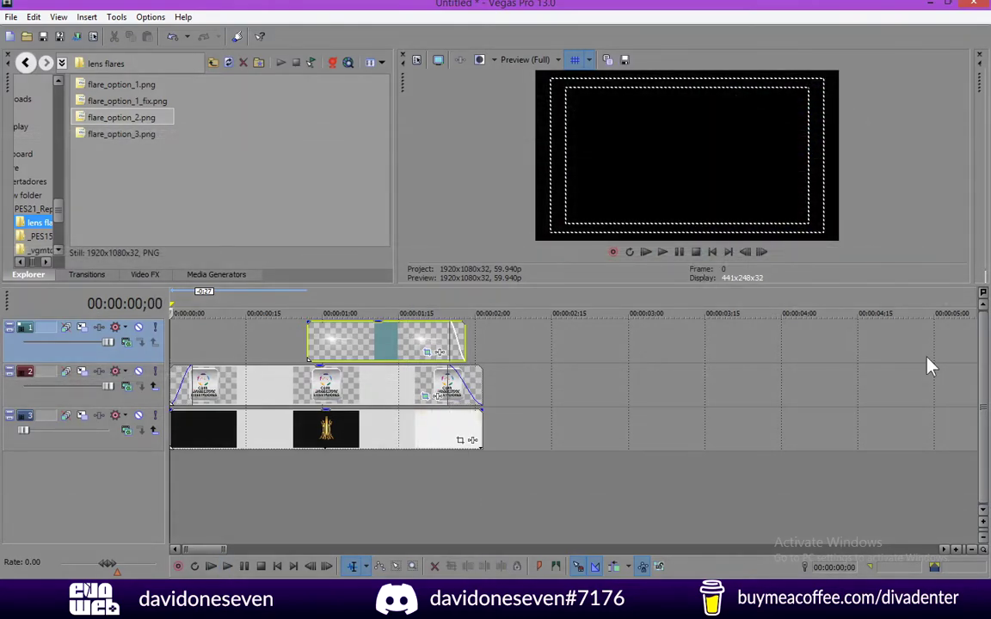
{"action": "left_click", "coordinate": [664, 253]}
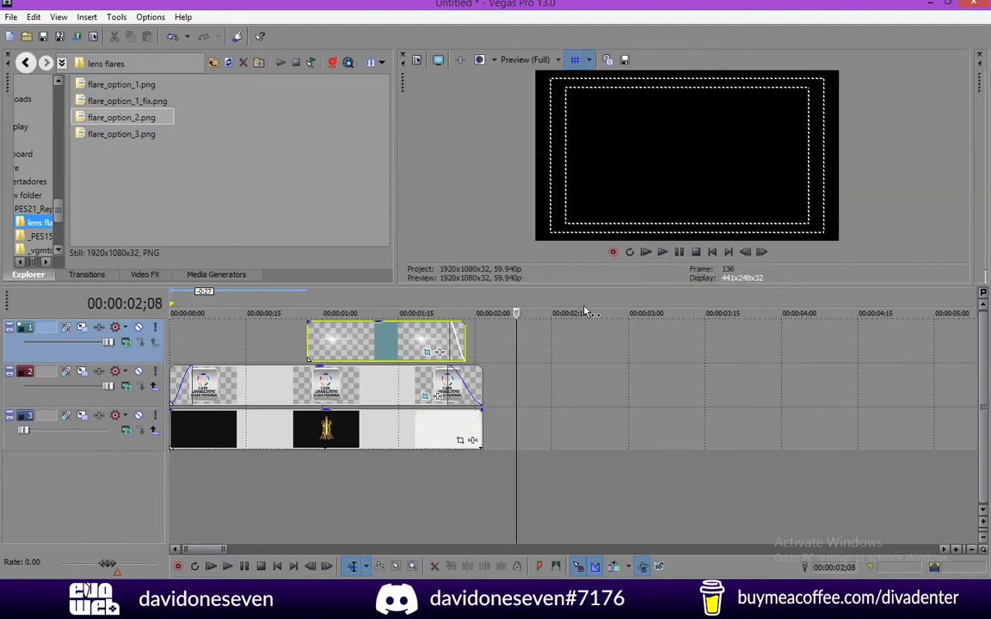
{"action": "left_click_drag", "start_coordinate": [517, 315], "coordinate": [394, 315]}
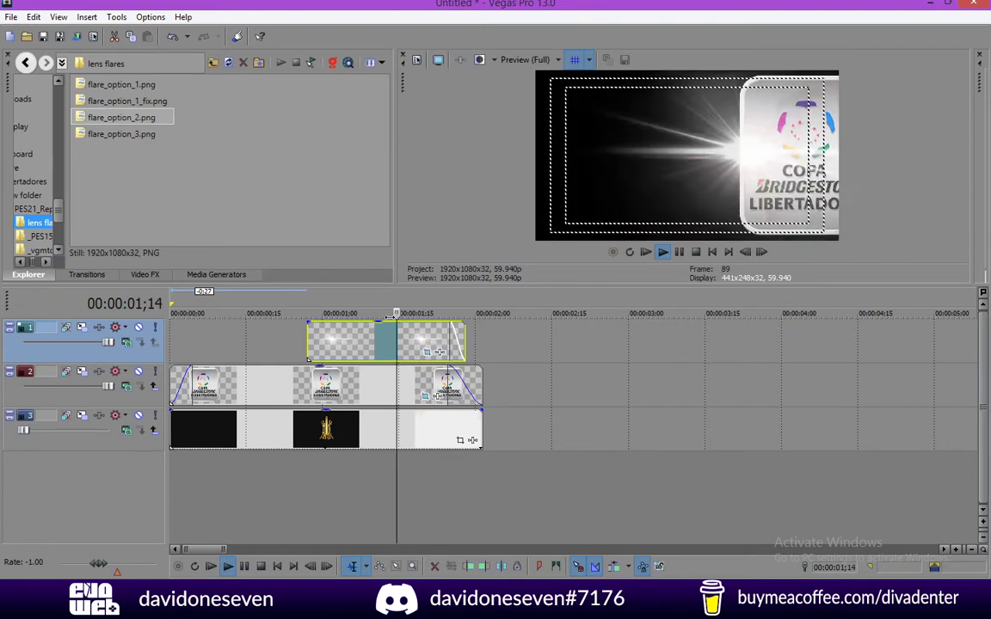
{"action": "left_click", "coordinate": [712, 253]}
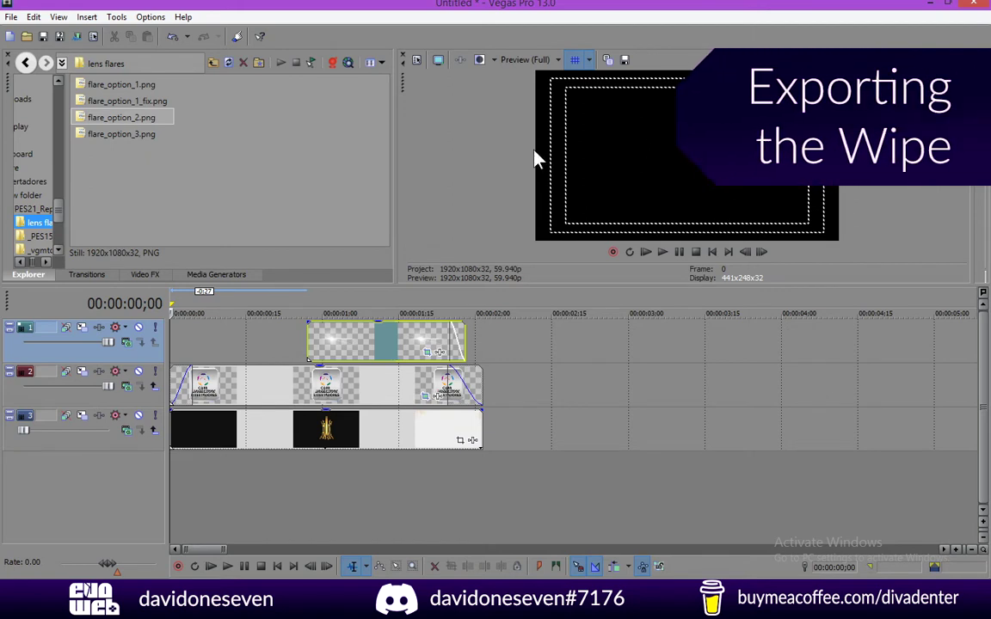
Step: Mark 0 to 2;01 on the ruler as the render range
{"action": "left_click", "coordinate": [11, 17]}
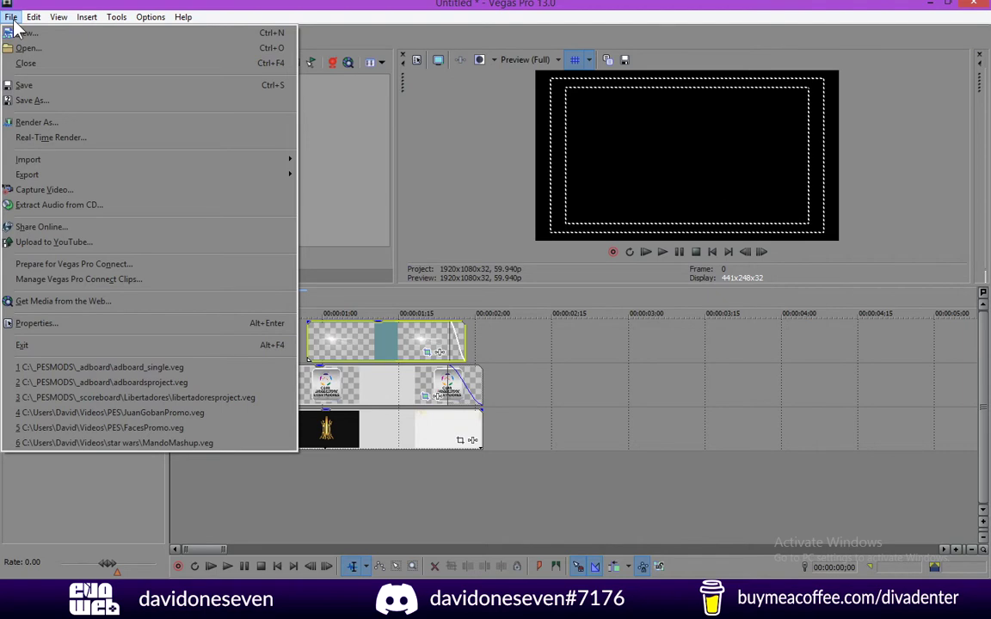
{"action": "left_click", "coordinate": [12, 19]}
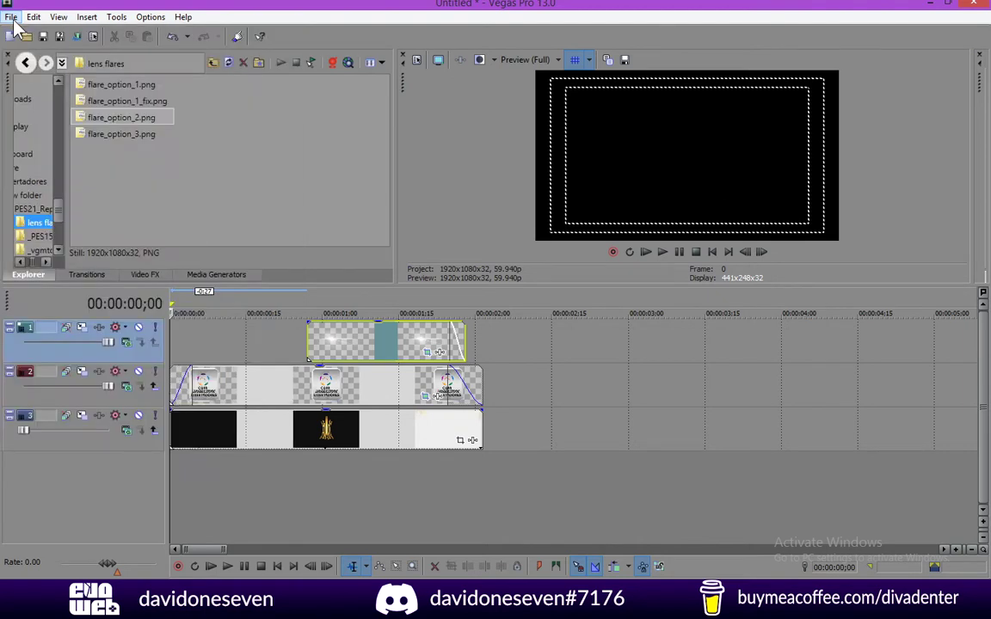
{"action": "left_click_drag", "start_coordinate": [172, 305], "coordinate": [481, 307]}
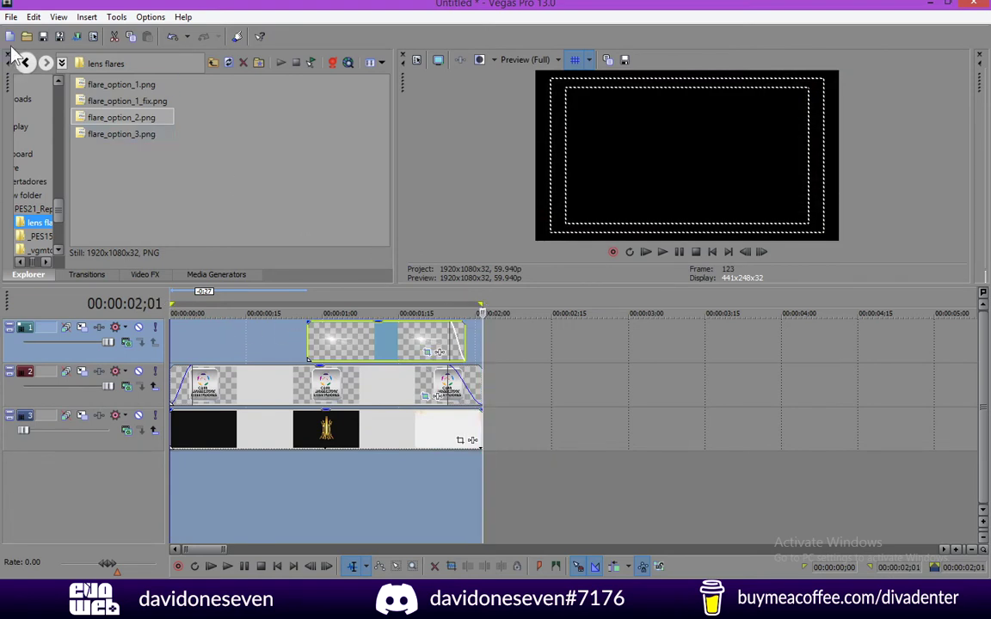
Step: In Render As, choose the HD 1080-60i YUV template under Video for Windows (*.avi)
{"action": "left_click", "coordinate": [11, 17]}
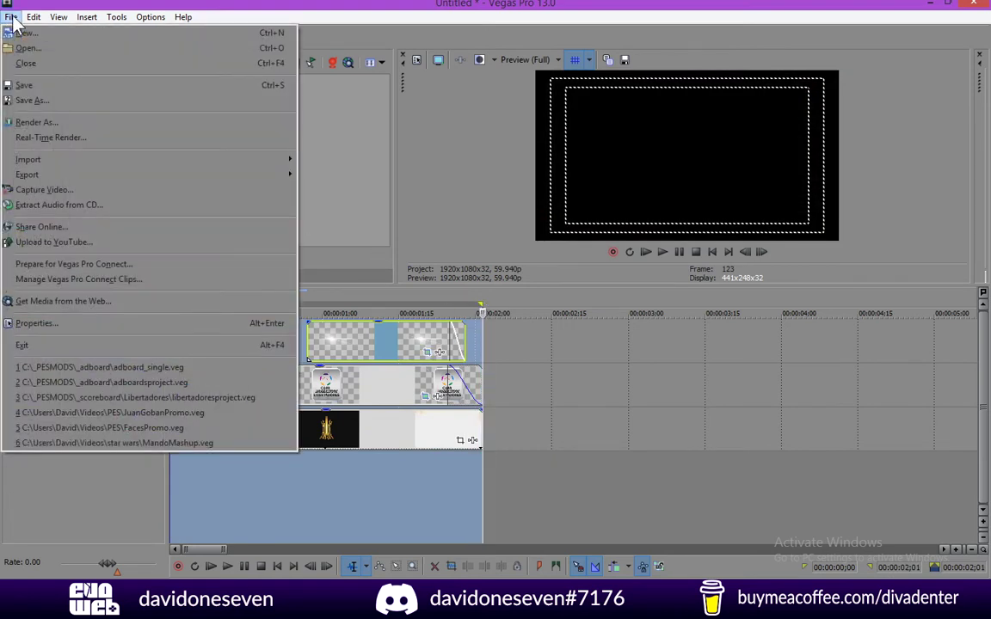
{"action": "left_click", "coordinate": [43, 122]}
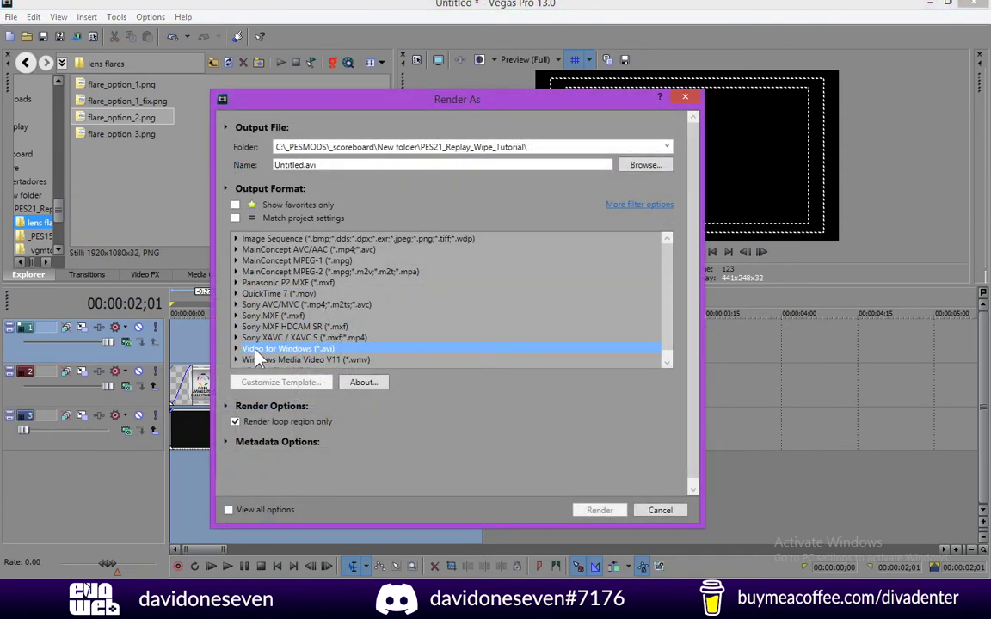
{"action": "left_click", "coordinate": [238, 351]}
{"action": "scroll", "coordinate": [258, 348], "scroll_direction": "down", "scroll_amount": 5}
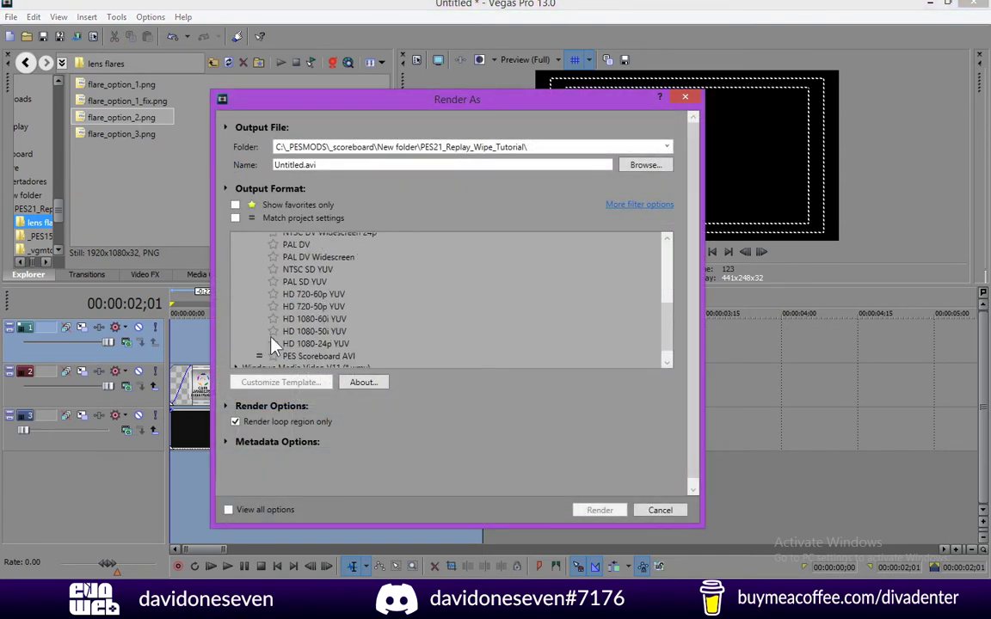
{"action": "scroll", "coordinate": [273, 344], "scroll_direction": "down", "scroll_amount": 1}
{"action": "left_click", "coordinate": [308, 342]}
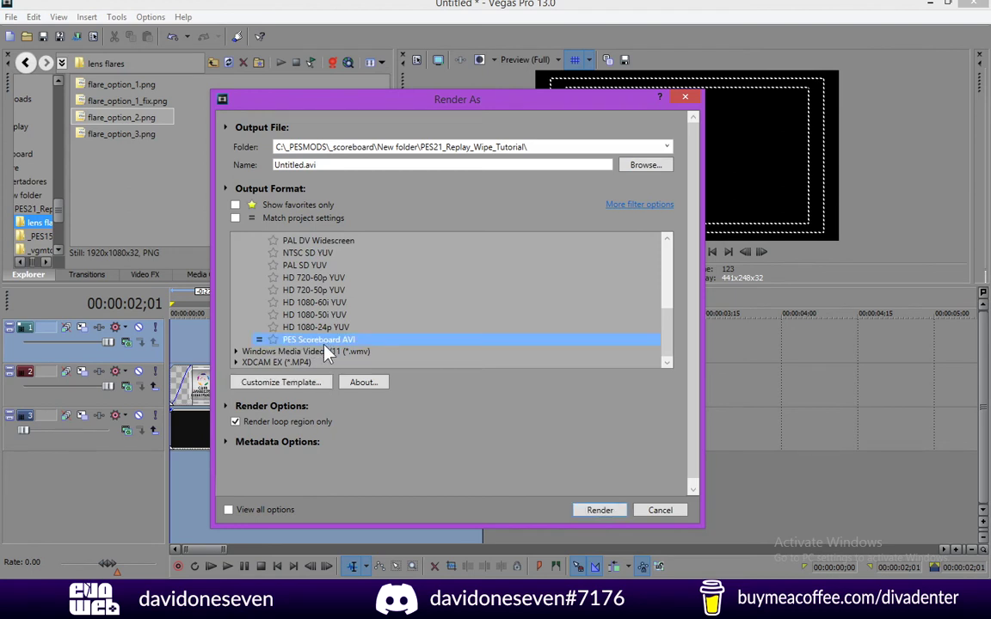
{"action": "scroll", "coordinate": [321, 321], "scroll_direction": "up", "scroll_amount": 3}
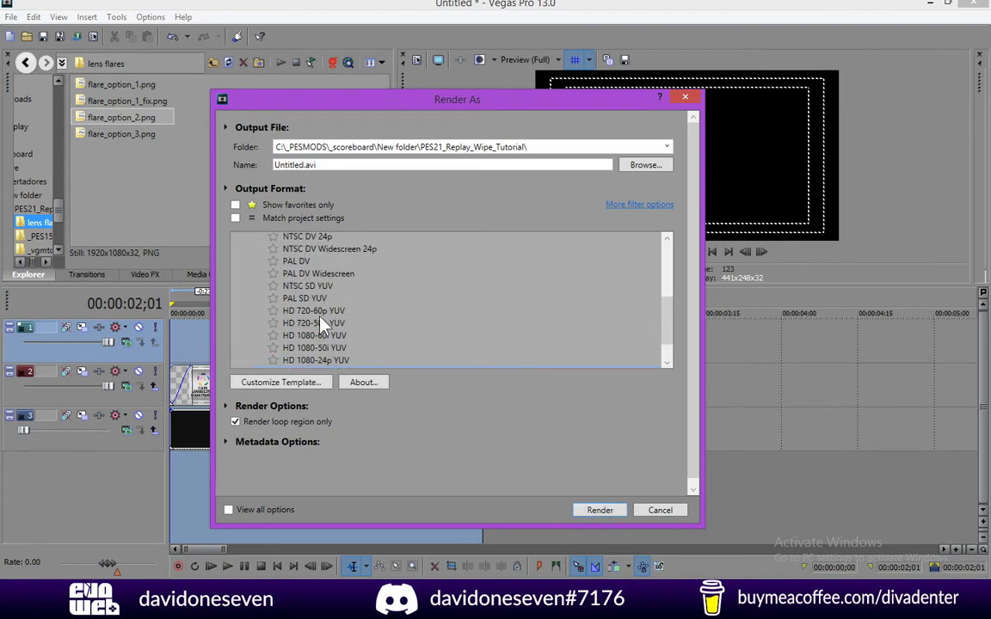
{"action": "scroll", "coordinate": [320, 320], "scroll_direction": "down", "scroll_amount": 1}
{"action": "scroll", "coordinate": [321, 320], "scroll_direction": "down", "scroll_amount": 2}
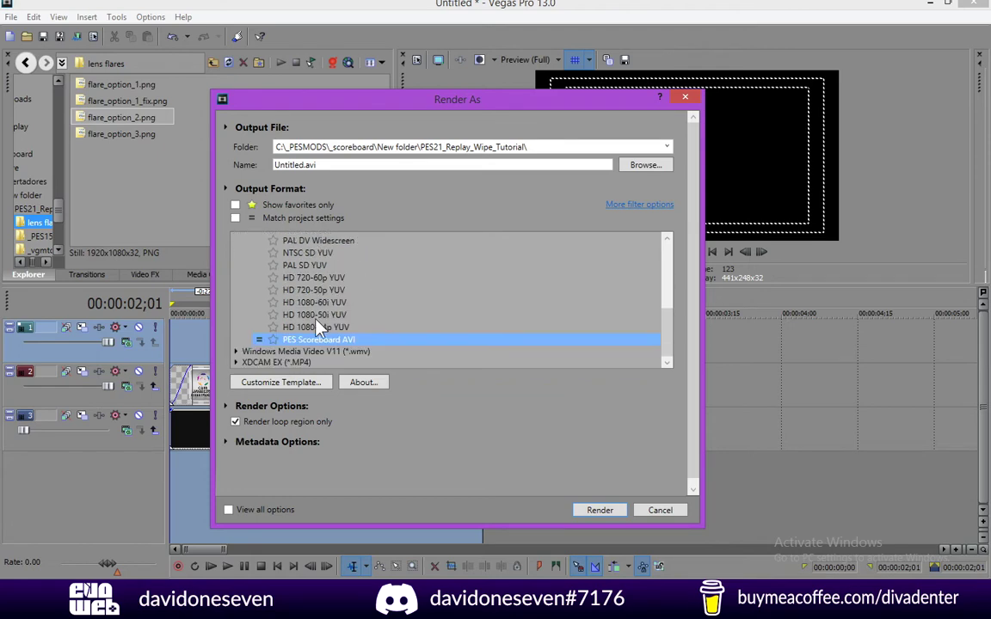
{"action": "left_click", "coordinate": [318, 302]}
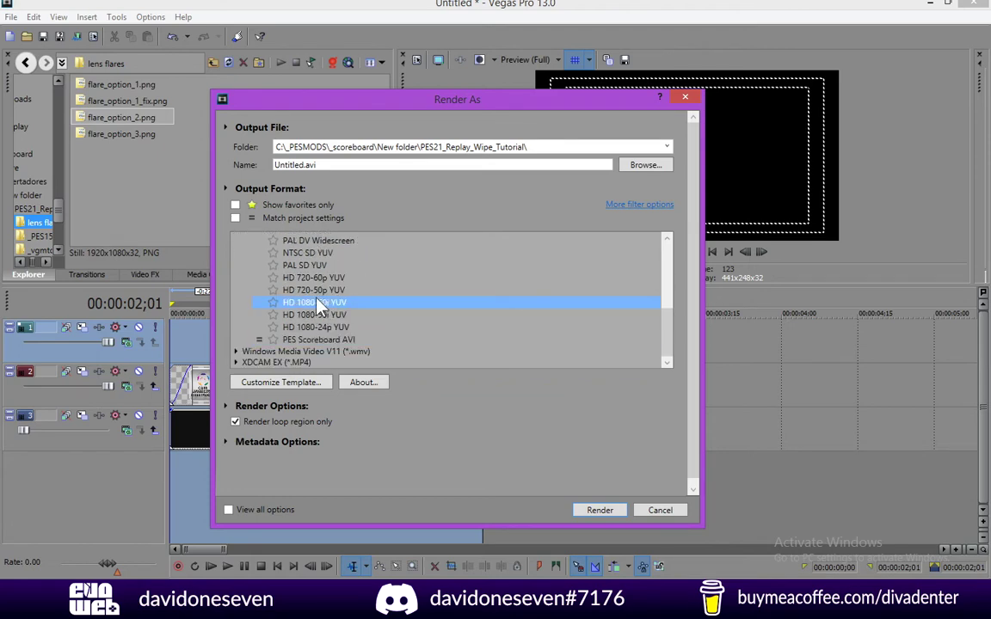
Step: Customize the template: custom frame size, 59.940 fps, uncompressed video with alpha channel
{"action": "left_click", "coordinate": [279, 382]}
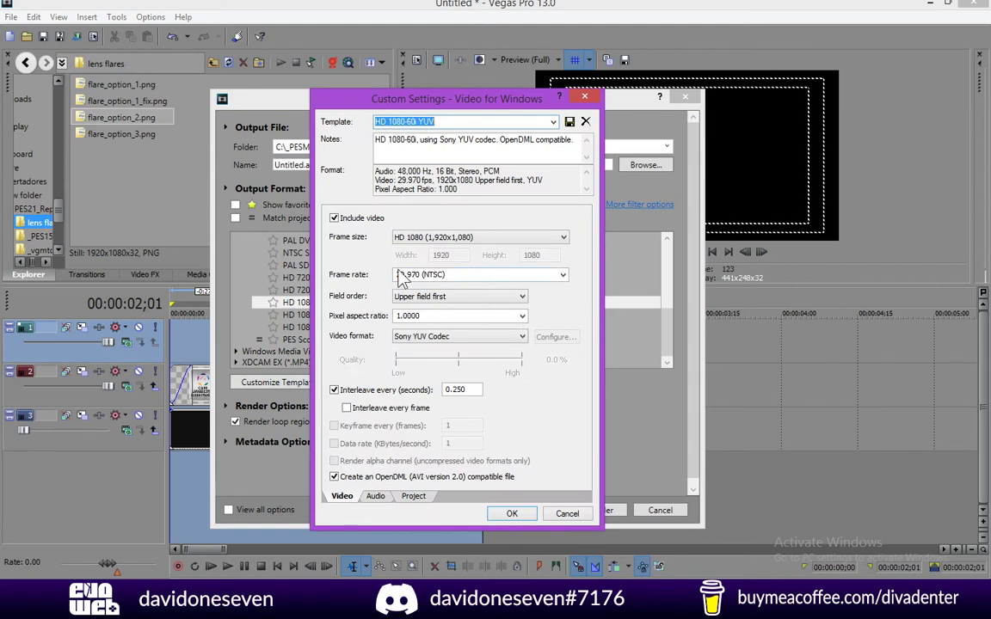
{"action": "left_click", "coordinate": [430, 237]}
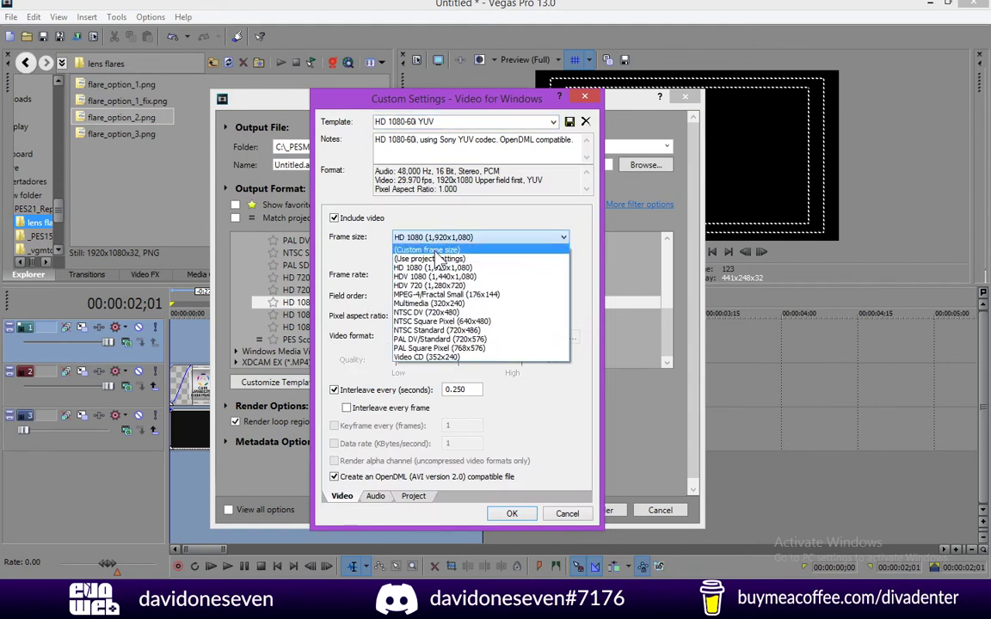
{"action": "left_click", "coordinate": [437, 250]}
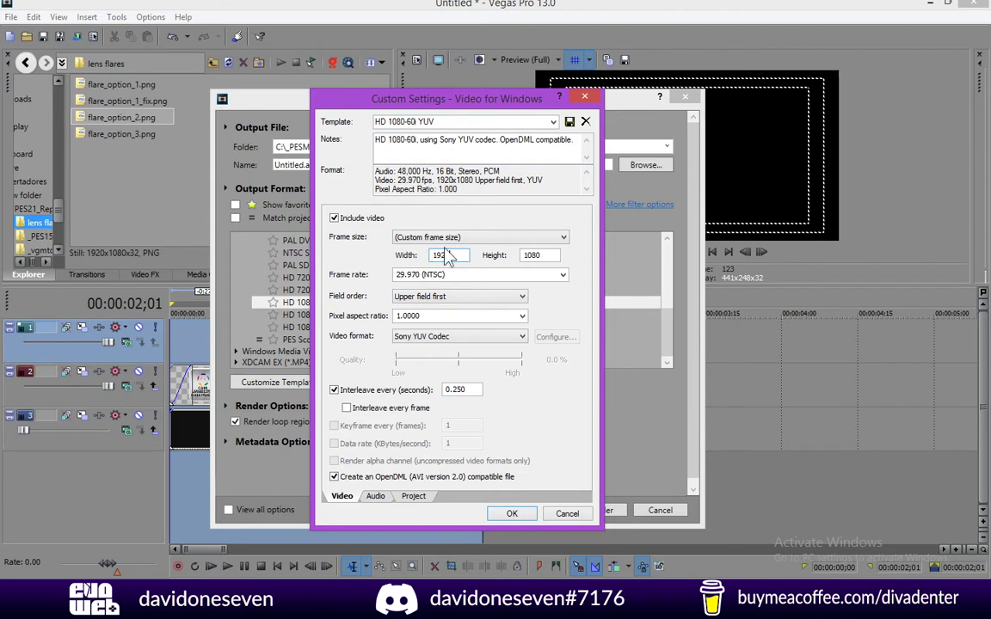
{"action": "key", "text": "Tab"}
{"action": "left_click", "coordinate": [561, 274]}
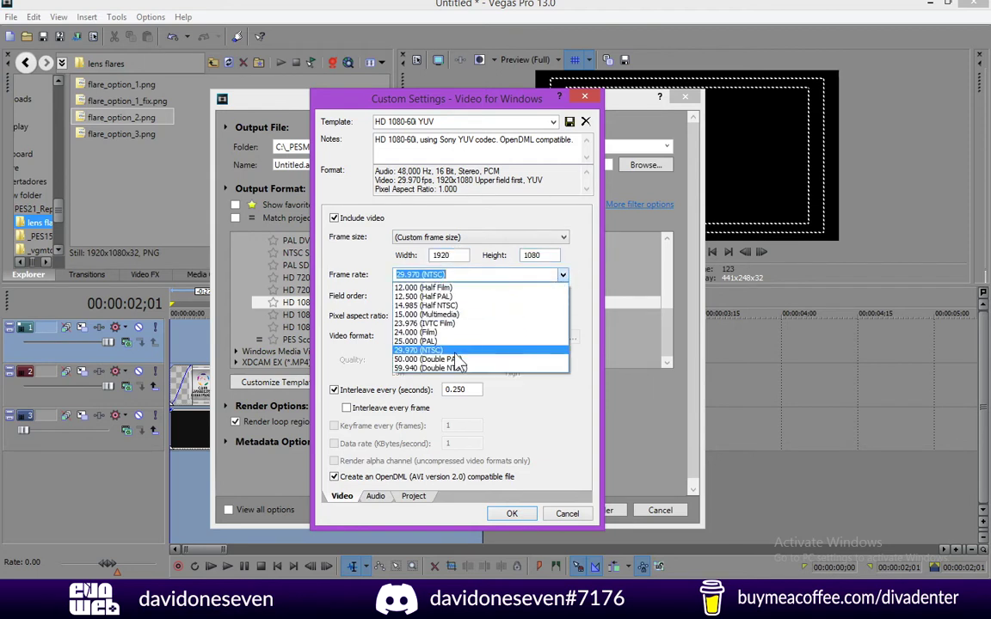
{"action": "left_click", "coordinate": [421, 368]}
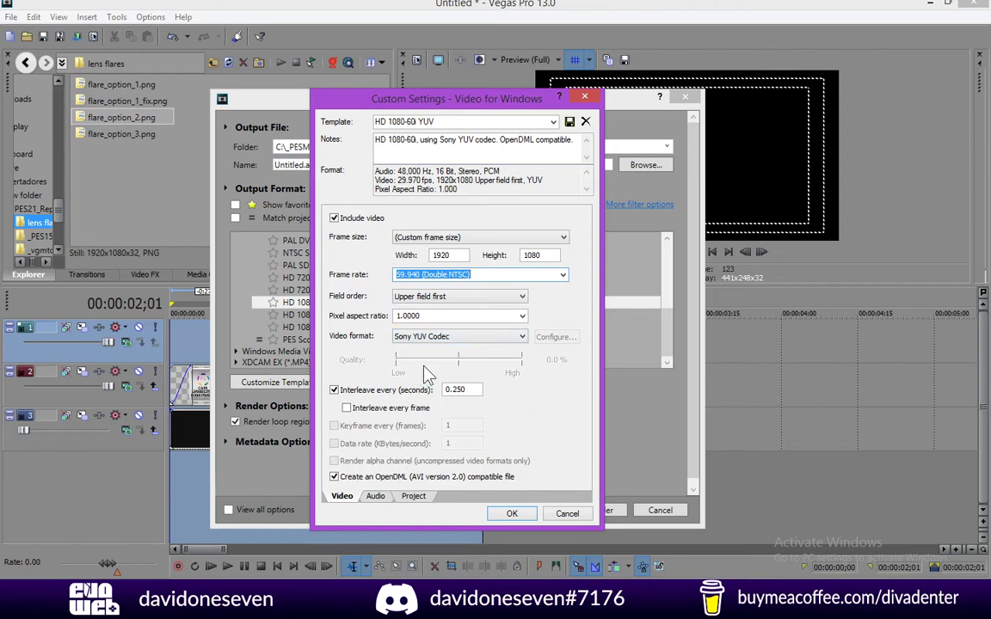
{"action": "left_click", "coordinate": [433, 338]}
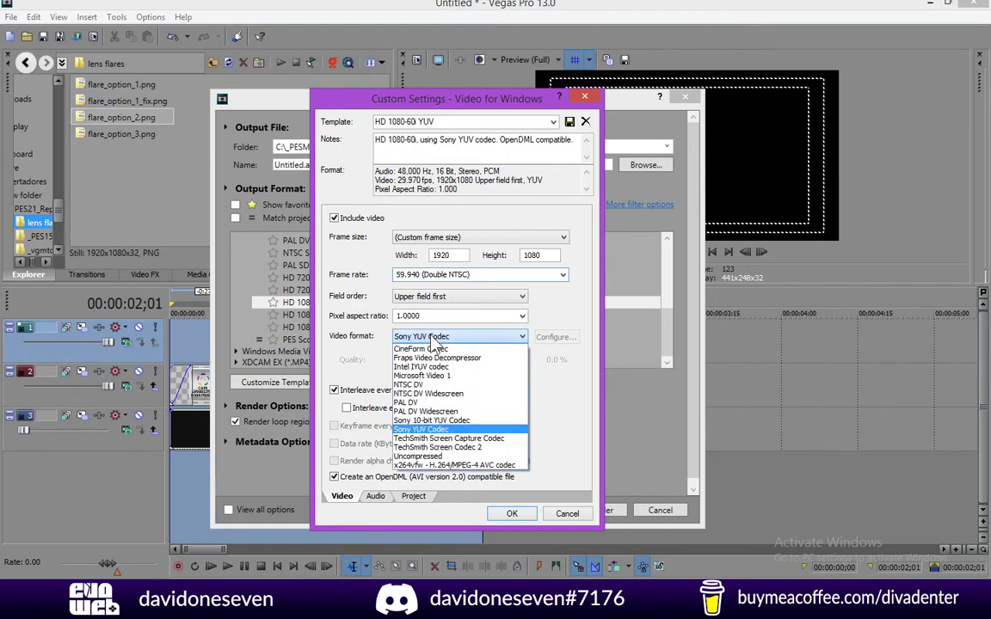
{"action": "left_click", "coordinate": [420, 456]}
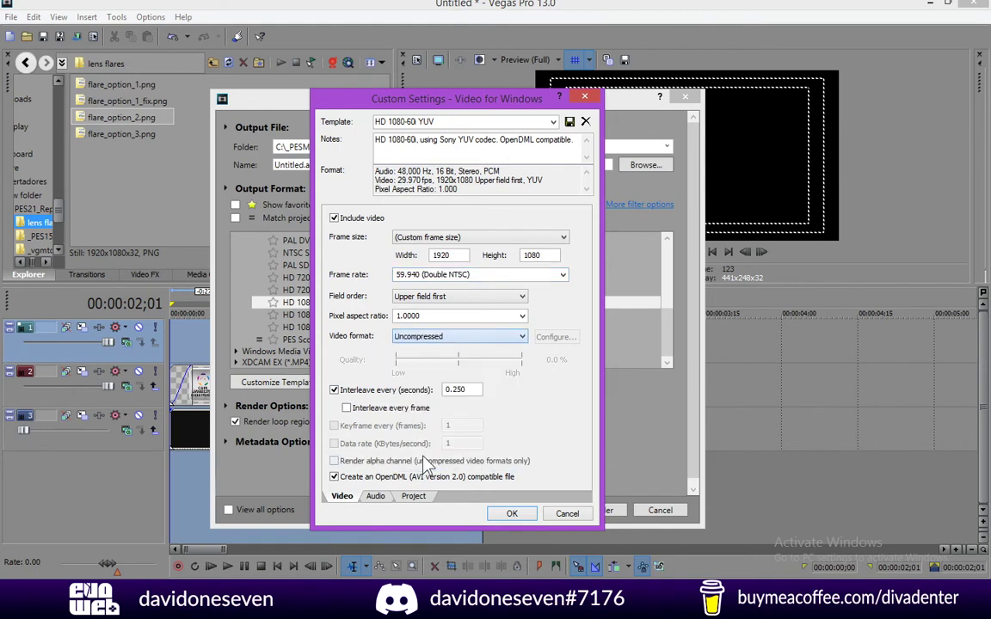
{"action": "left_click", "coordinate": [336, 462]}
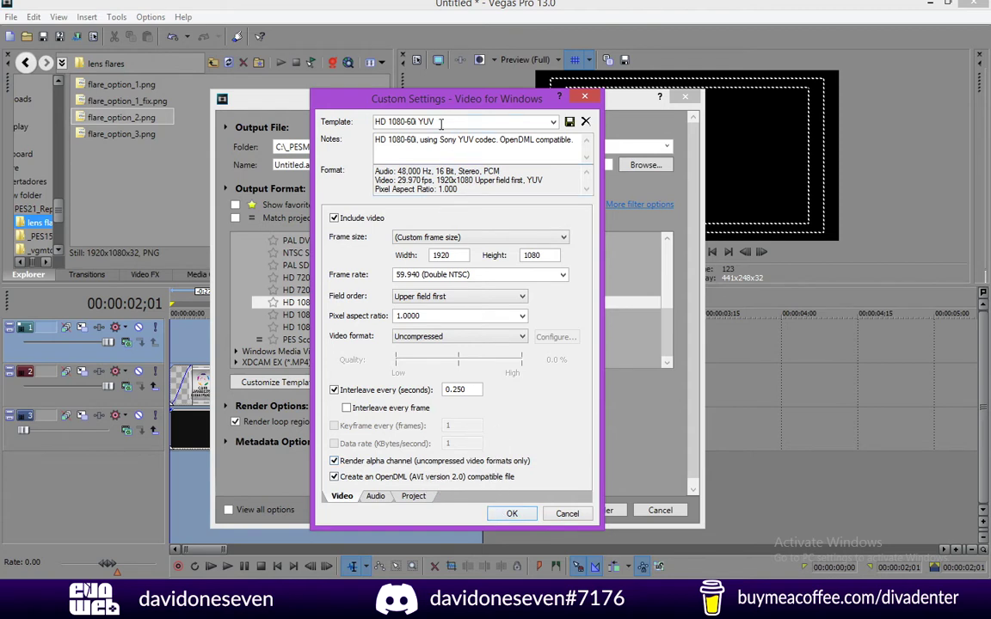
Step: Save these settings as the render template 'pes template 2' and confirm
{"action": "left_click_drag", "start_coordinate": [440, 121], "coordinate": [344, 112]}
{"action": "type", "text": "pes template 2"}
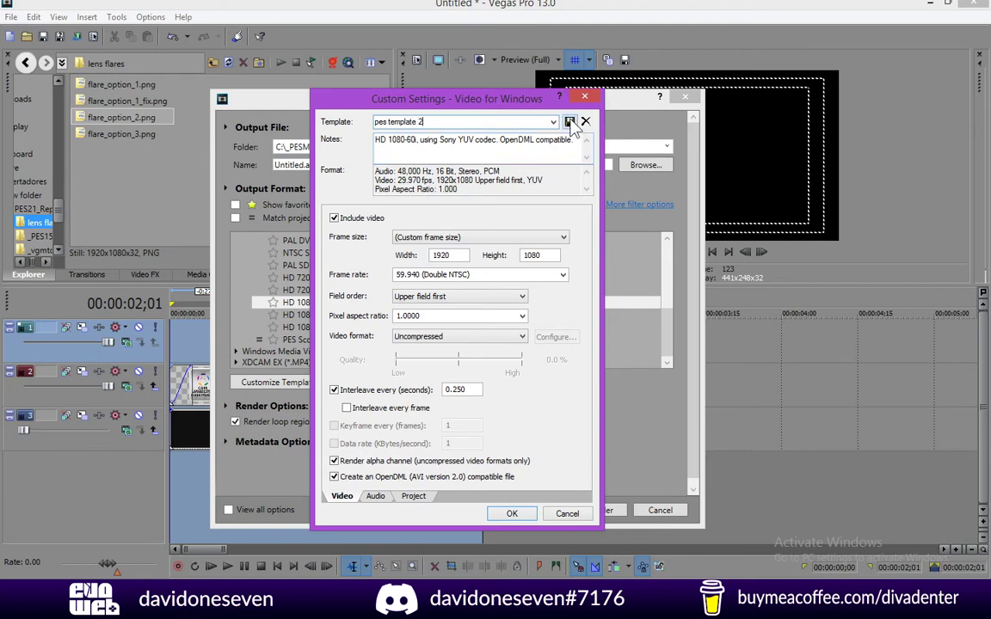
{"action": "left_click", "coordinate": [569, 122]}
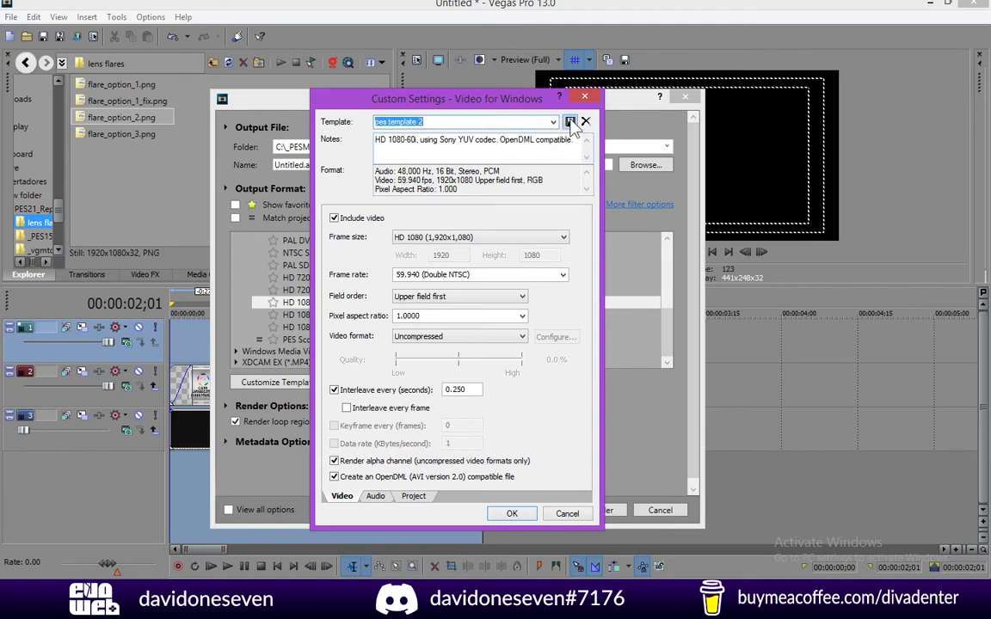
{"action": "left_click", "coordinate": [510, 514]}
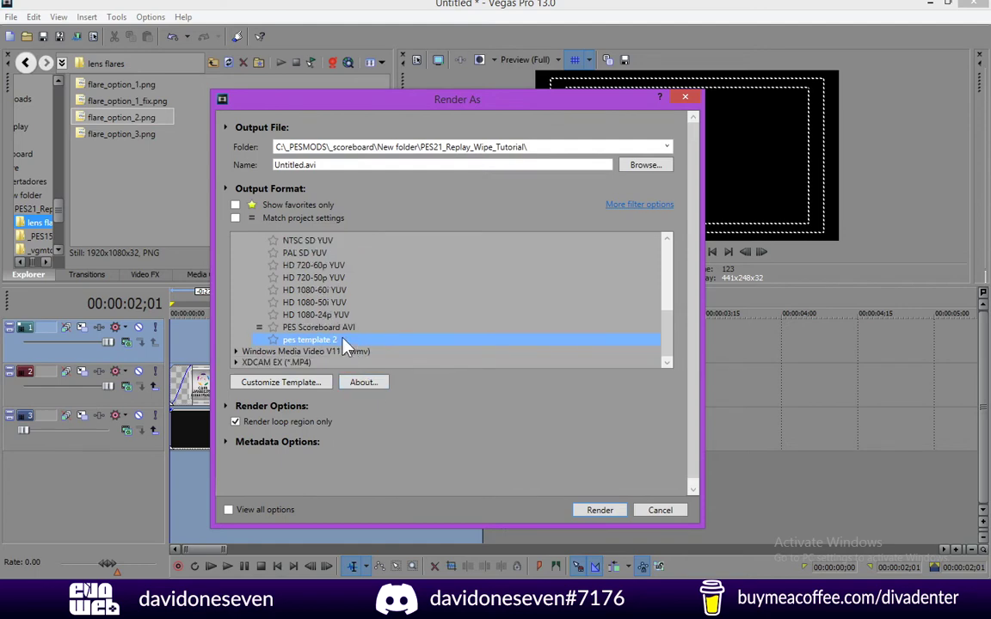
Step: Render the wipe to libertadoreswipe2.avi in the PES21_Replay_Wipe_Tutorial folder
{"action": "left_click", "coordinate": [636, 163]}
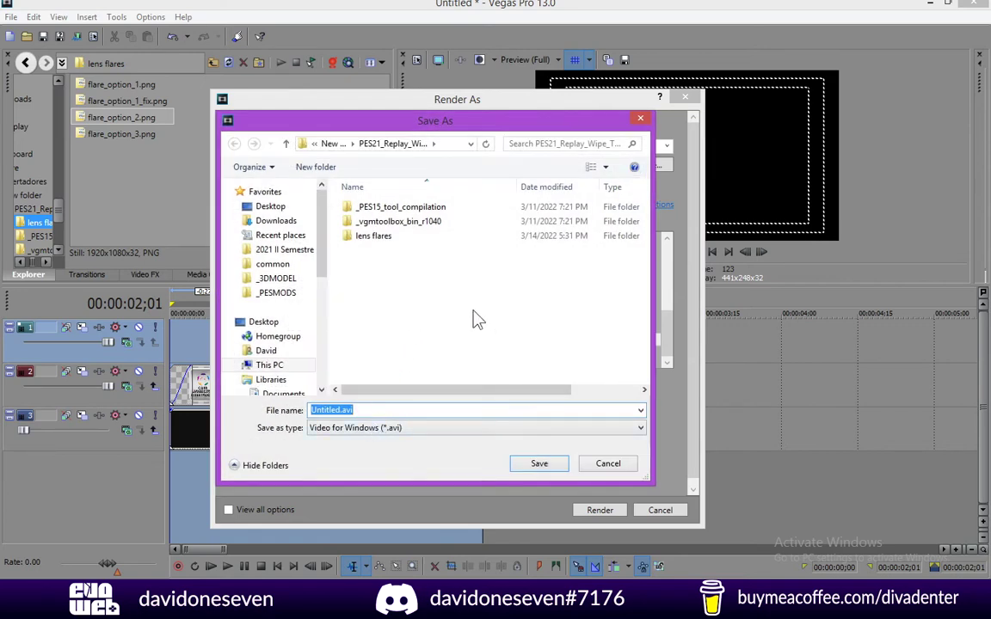
{"action": "type", "text": "libv"}
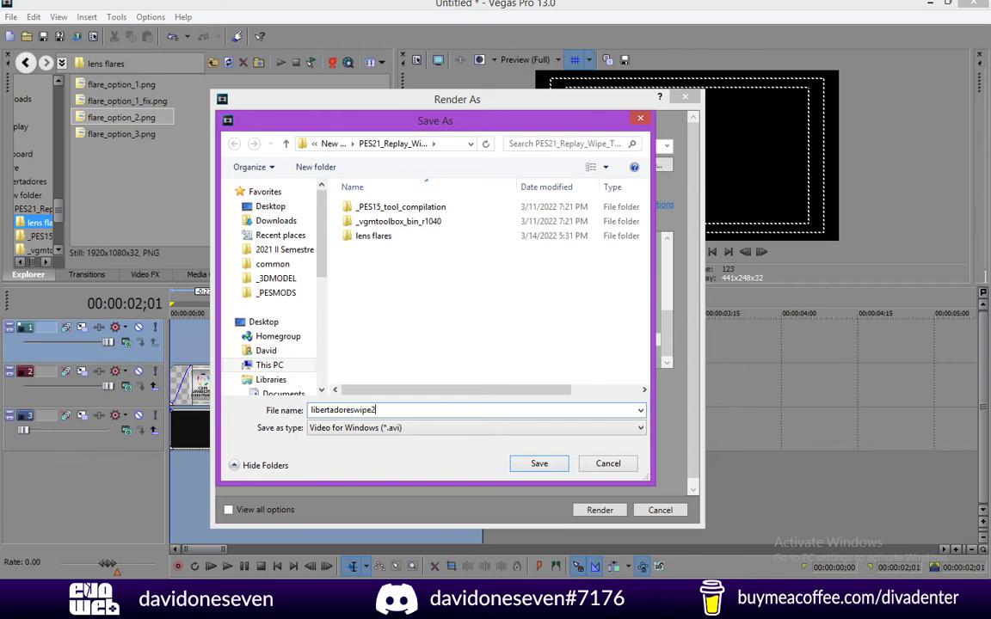
{"action": "type", "text": "rtadoreswipe2"}
{"action": "key", "text": "Return"}
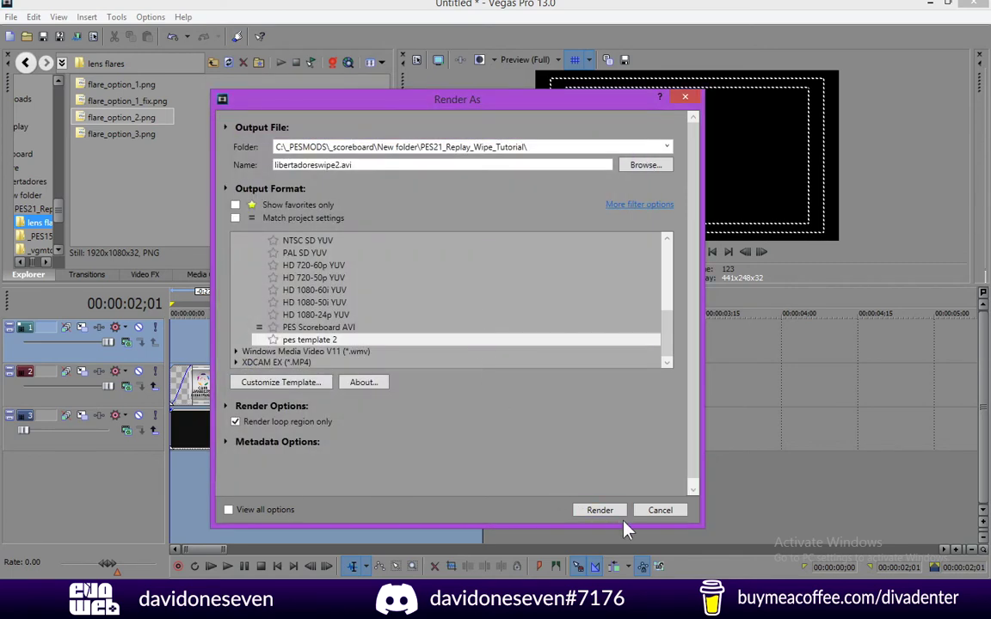
{"action": "left_click", "coordinate": [600, 511]}
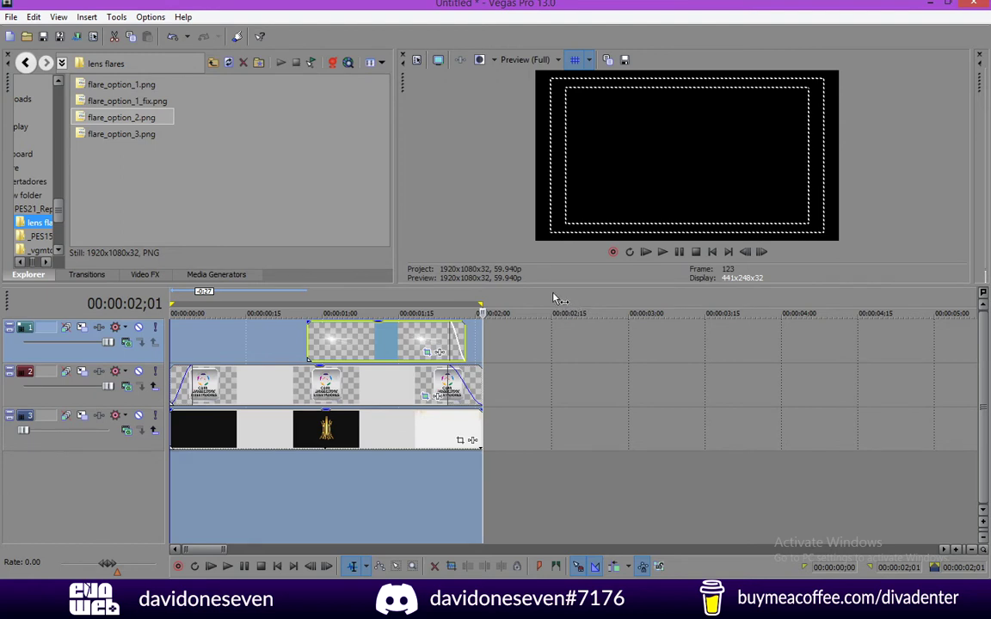
Step: Select track 3's clip and raise its level from 0.0 % to about 16.2 %
{"action": "left_click", "coordinate": [323, 426]}
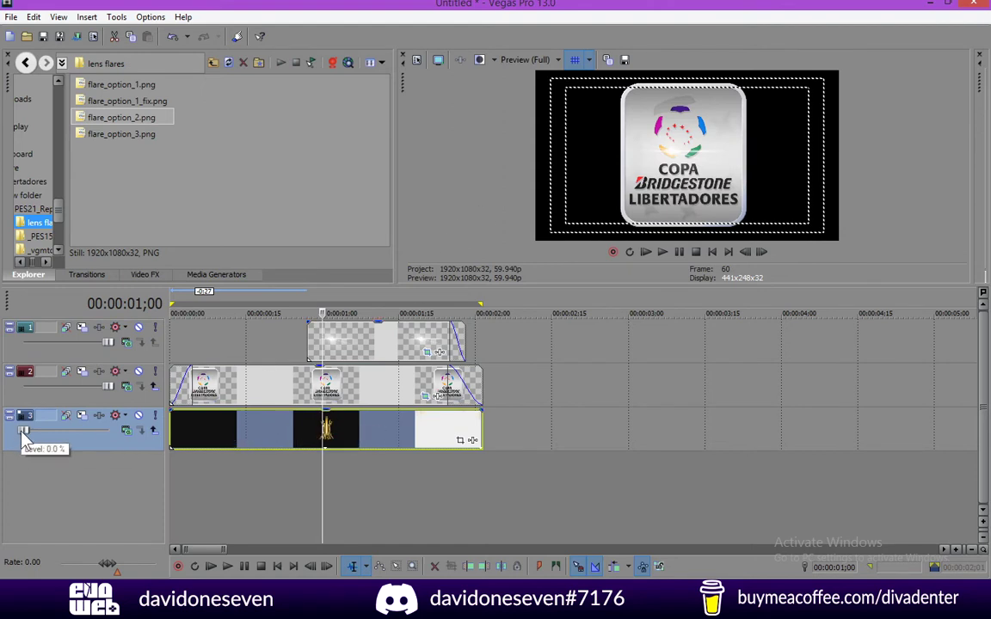
{"action": "left_click_drag", "start_coordinate": [22, 432], "coordinate": [31, 434]}
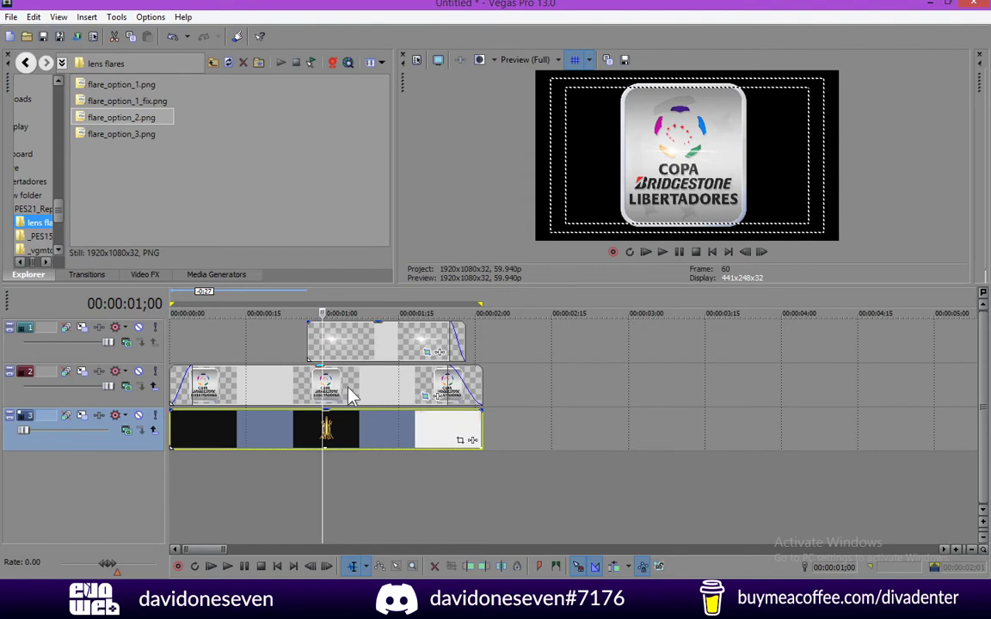
Step: Start a new project without saving the current one, accepting default settings
{"action": "left_click", "coordinate": [33, 18]}
{"action": "left_click", "coordinate": [25, 33]}
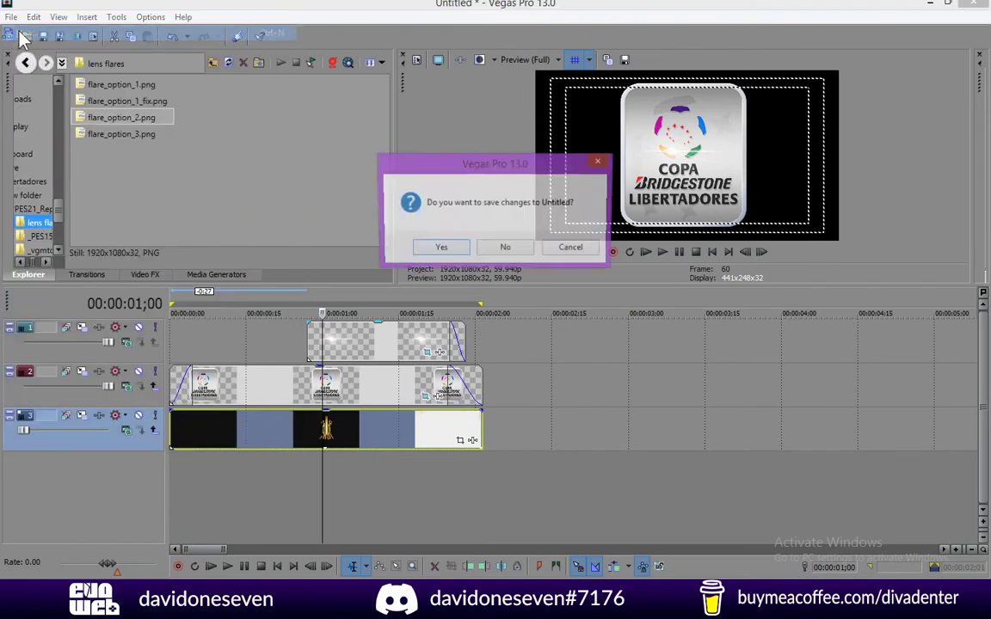
{"action": "left_click", "coordinate": [503, 249]}
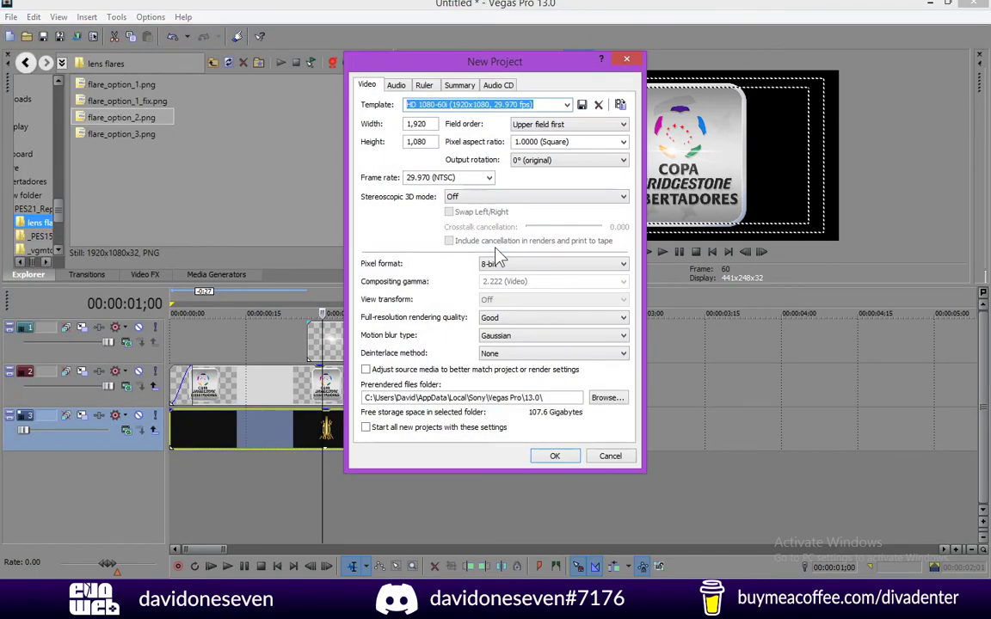
{"action": "left_click", "coordinate": [555, 457]}
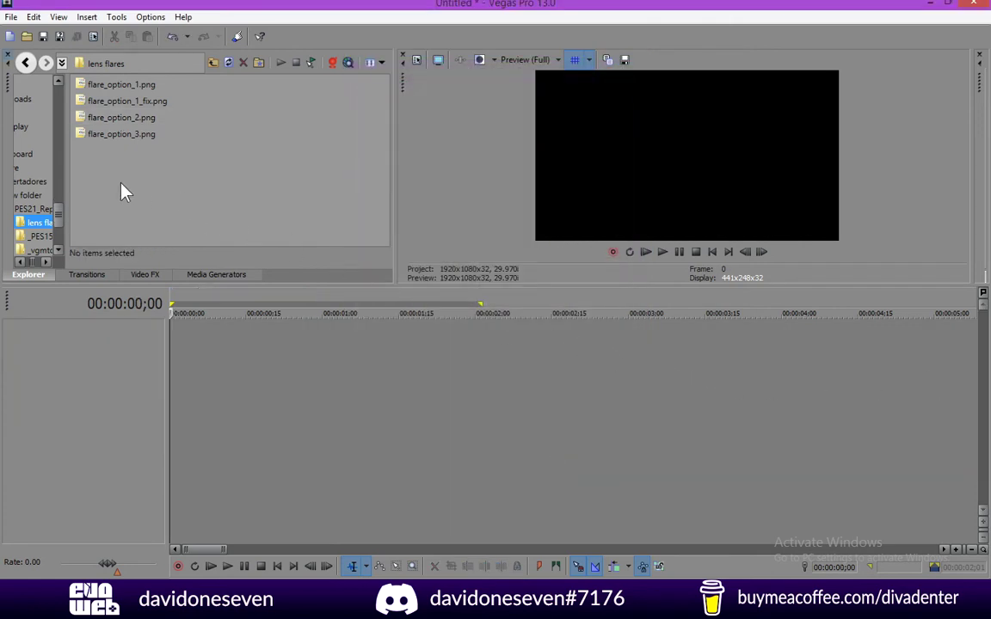
Step: Place libertadoreswipe2.avi on the timeline and delete its audio track
{"action": "left_click", "coordinate": [213, 64]}
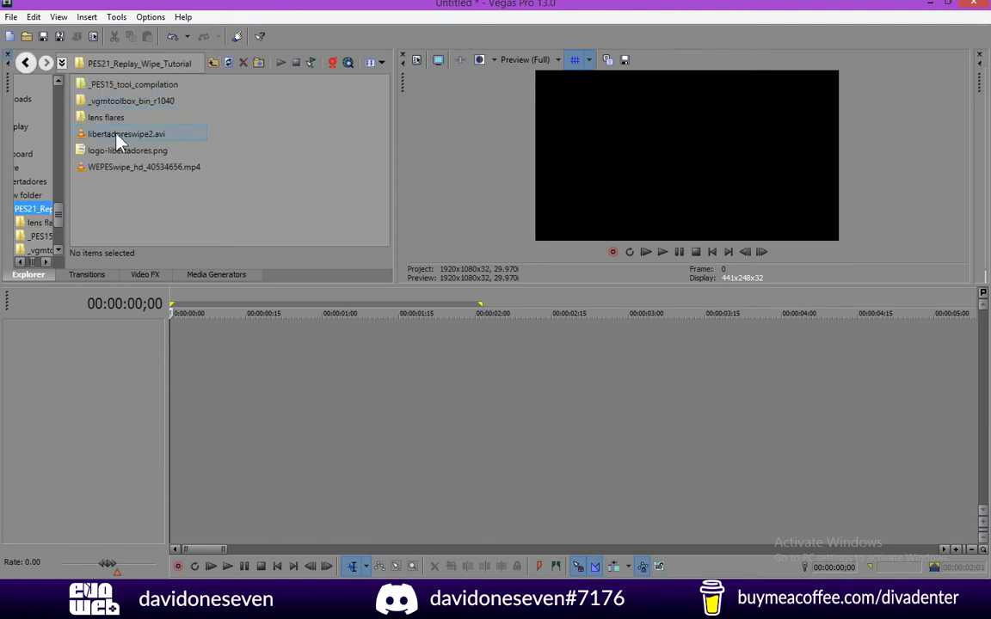
{"action": "left_click_drag", "start_coordinate": [118, 142], "coordinate": [121, 379]}
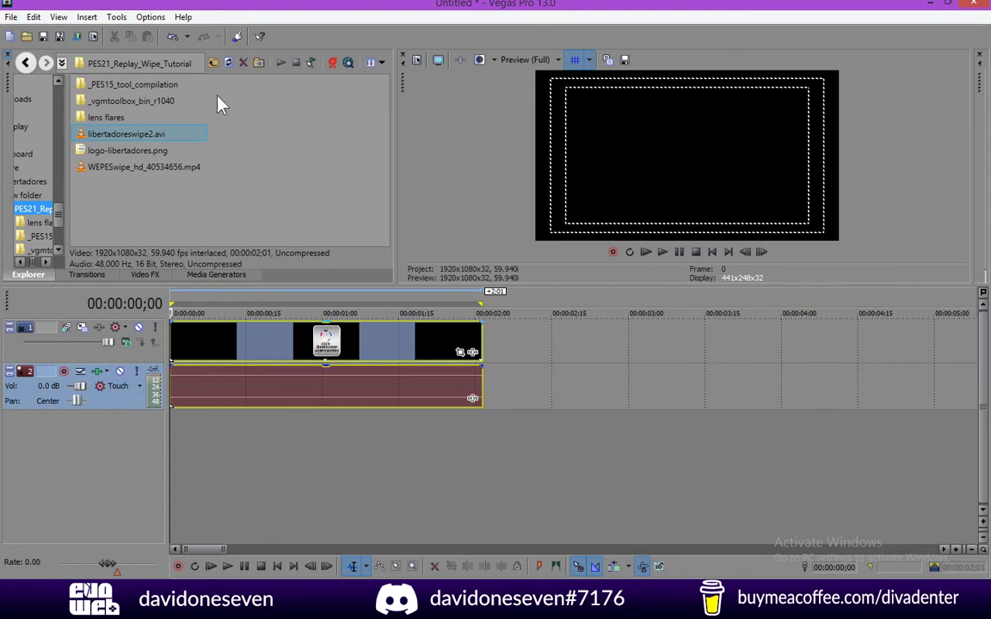
{"action": "left_click", "coordinate": [132, 213]}
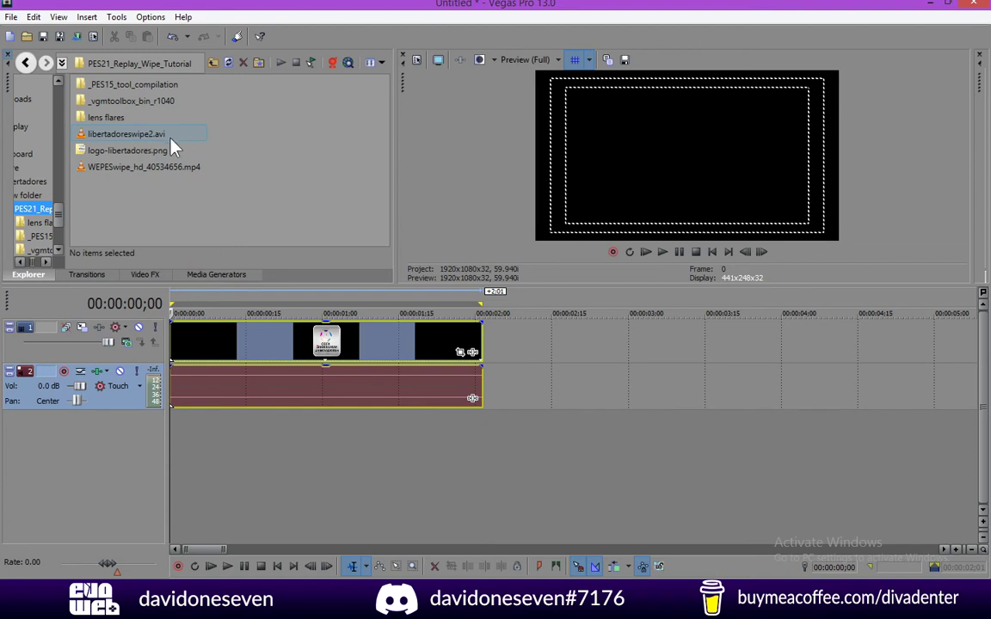
{"action": "left_click", "coordinate": [229, 66]}
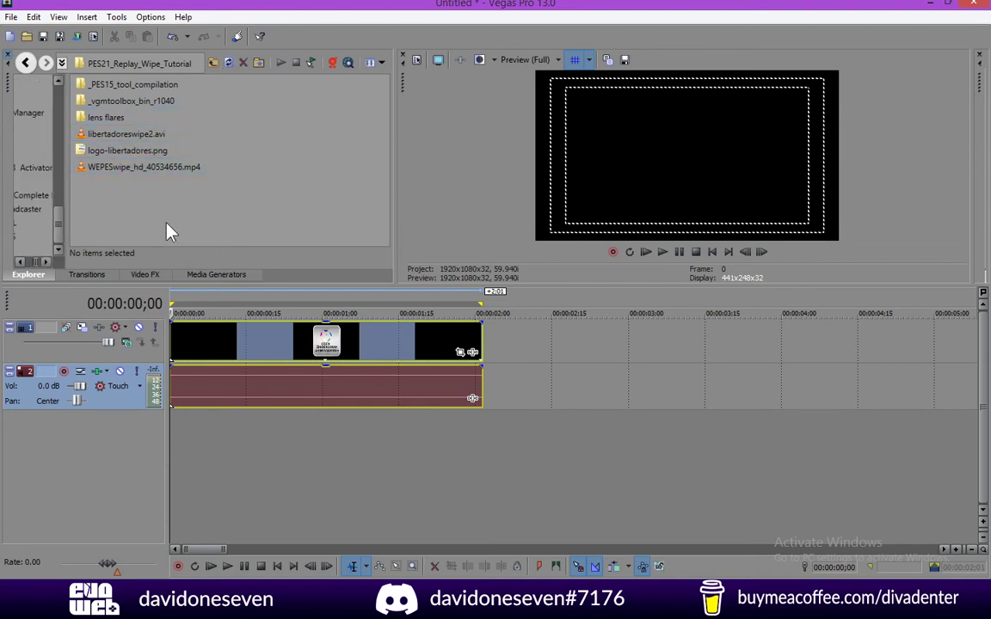
{"action": "right_click", "coordinate": [96, 365]}
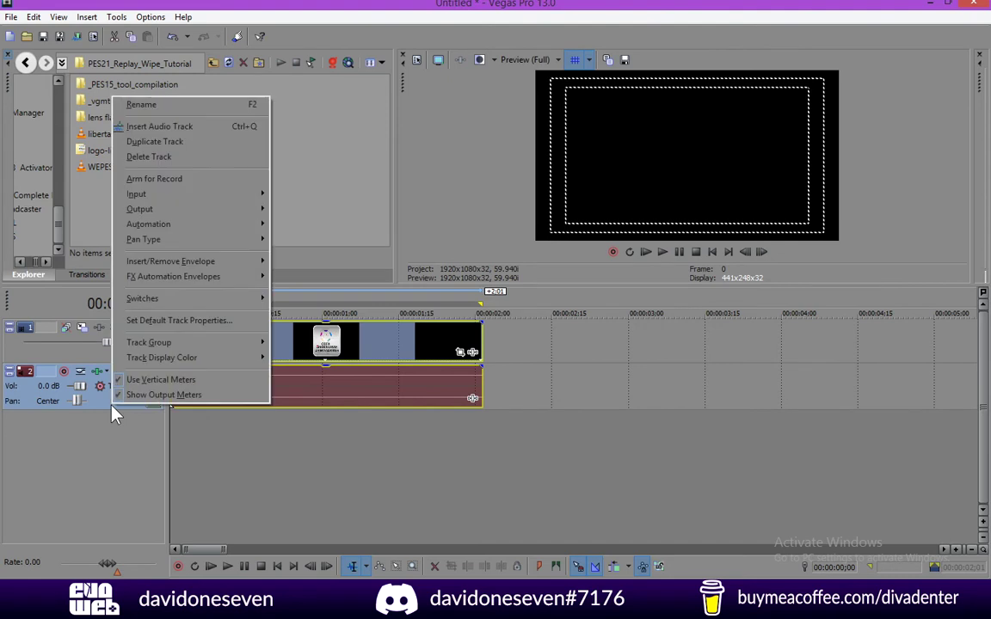
{"action": "left_click", "coordinate": [160, 164]}
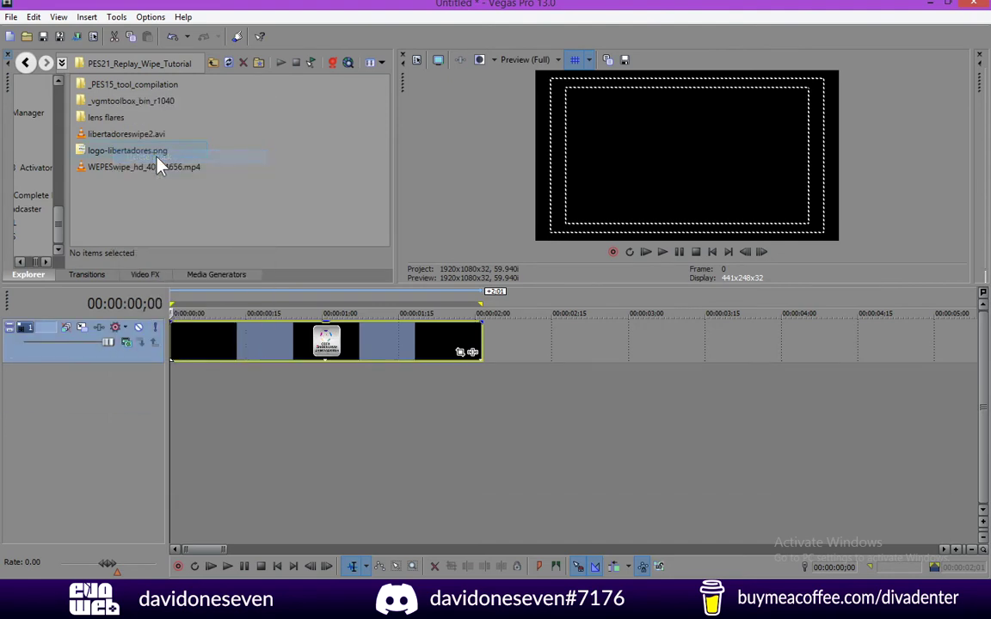
Step: Add a video track below the wipe with fello.jpg as background, then preview
{"action": "right_click", "coordinate": [108, 406]}
{"action": "left_click", "coordinate": [146, 442]}
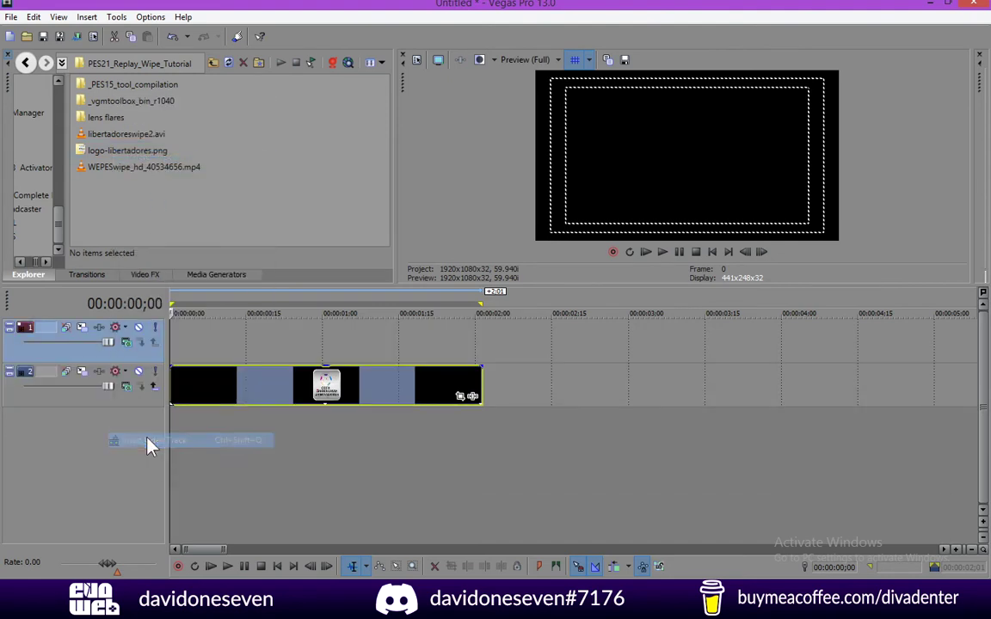
{"action": "left_click_drag", "start_coordinate": [111, 334], "coordinate": [81, 452]}
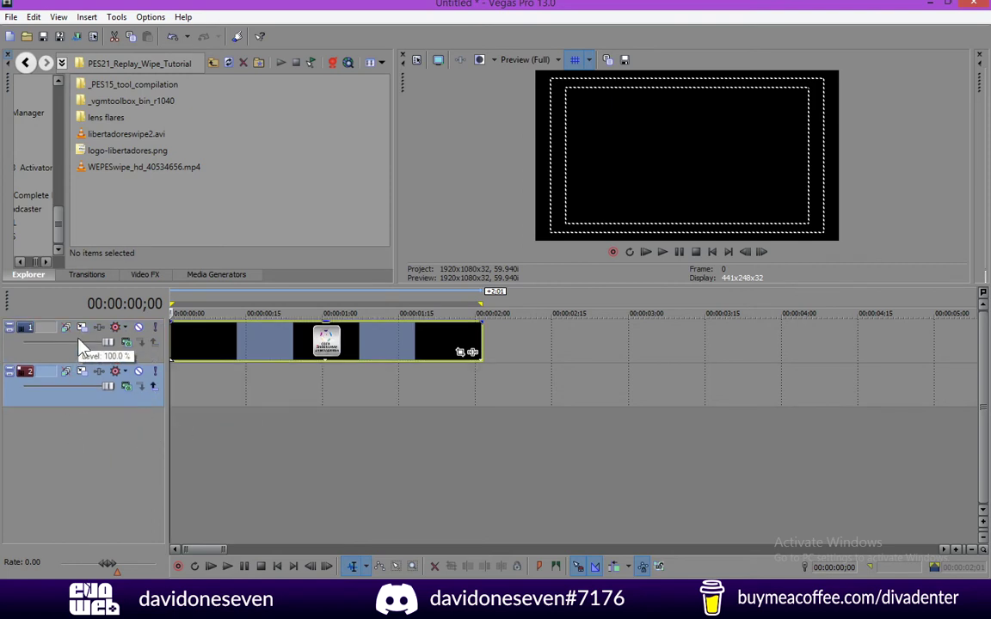
{"action": "left_click", "coordinate": [75, 206]}
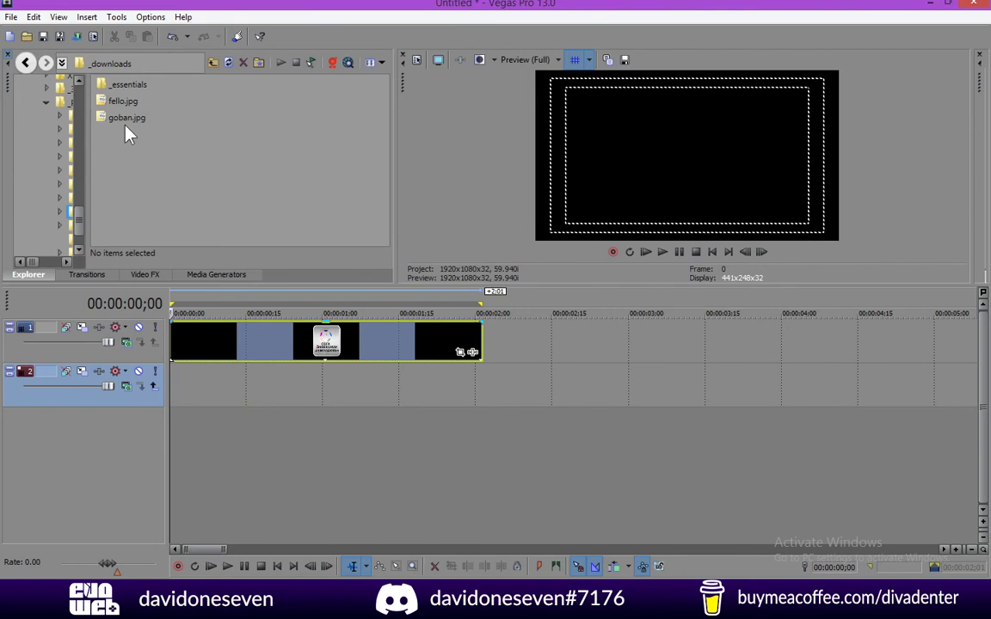
{"action": "left_click_drag", "start_coordinate": [123, 102], "coordinate": [231, 393]}
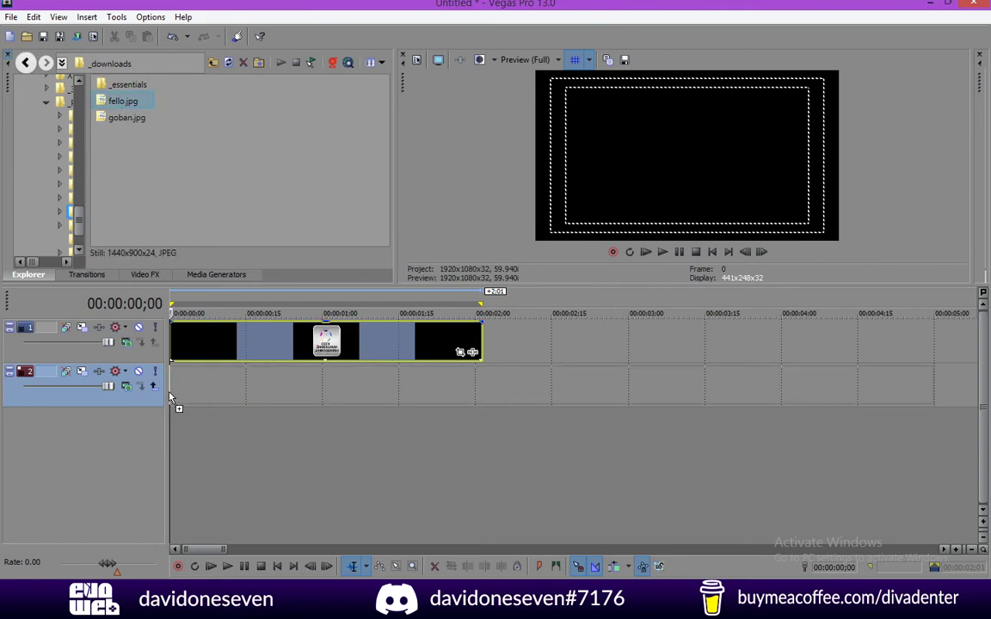
{"action": "left_click_drag", "start_coordinate": [170, 398], "coordinate": [168, 391]}
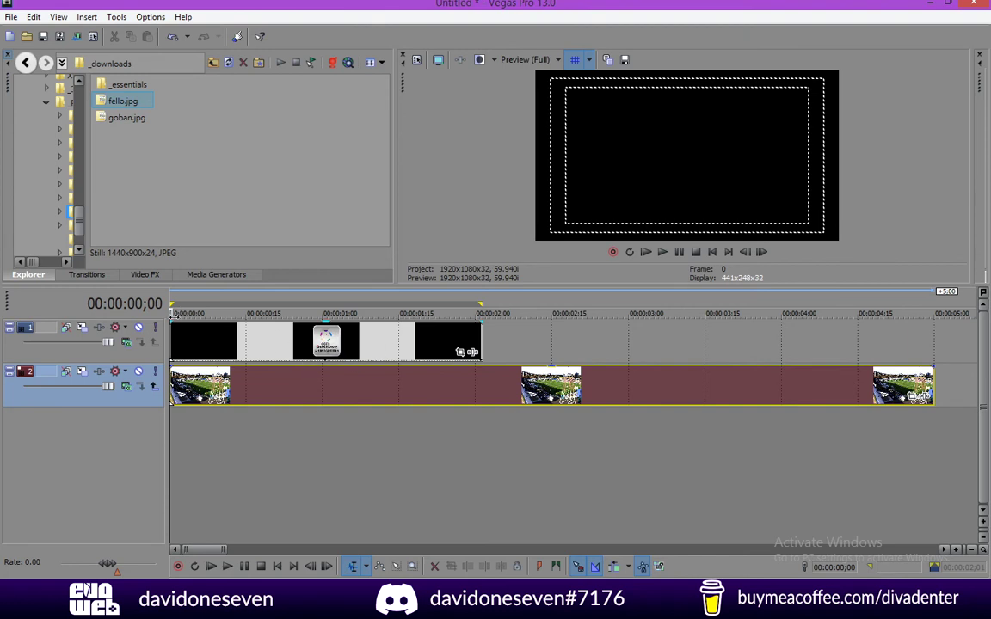
{"action": "key", "text": "space"}
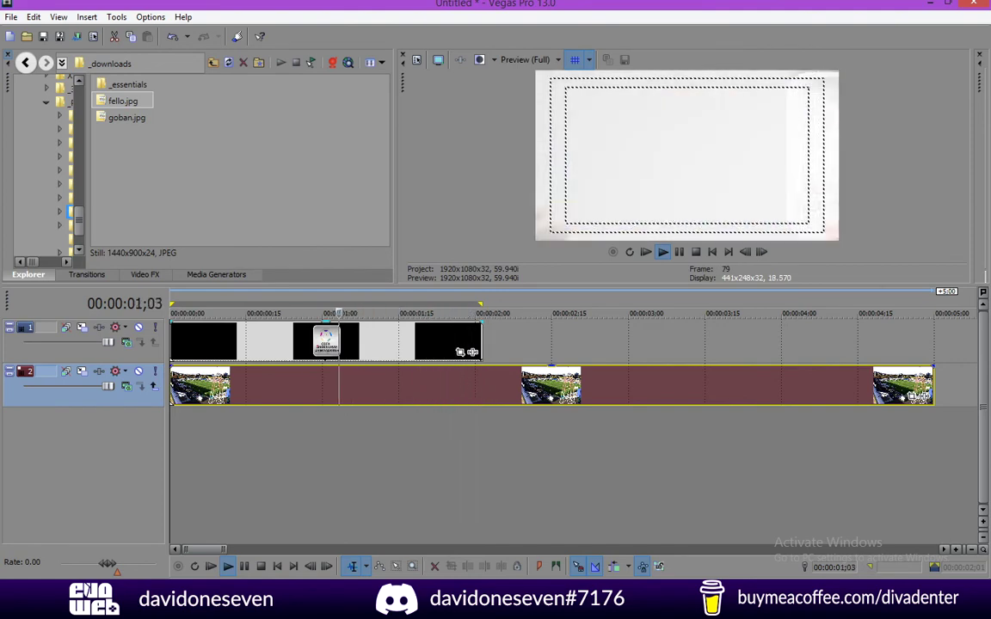
{"action": "key", "text": "space"}
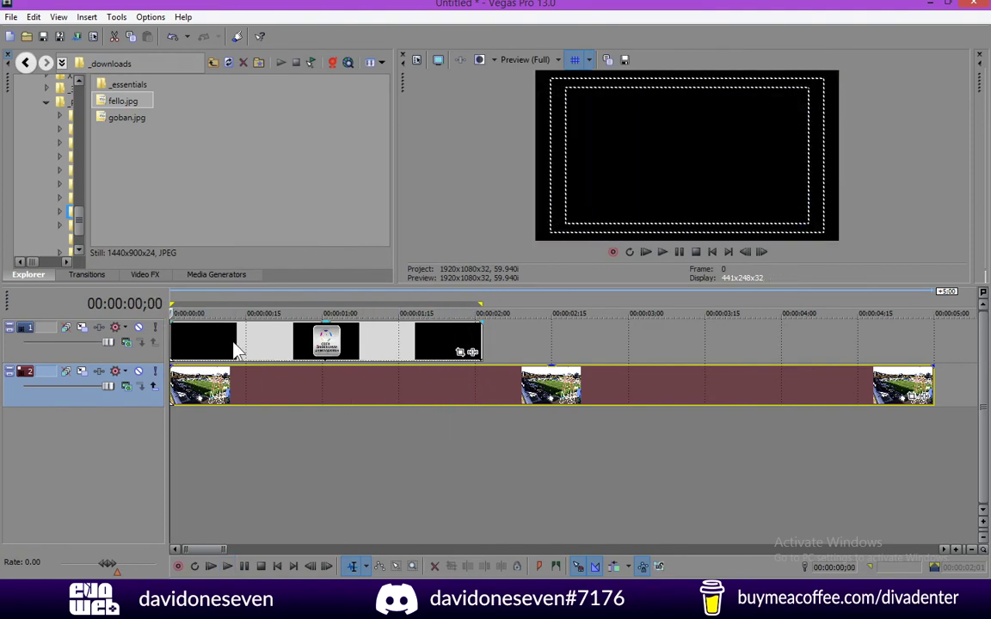
Step: Set the wipe clip's media alpha channel to Straight (unmatted) and preview the transparency
{"action": "right_click", "coordinate": [234, 344]}
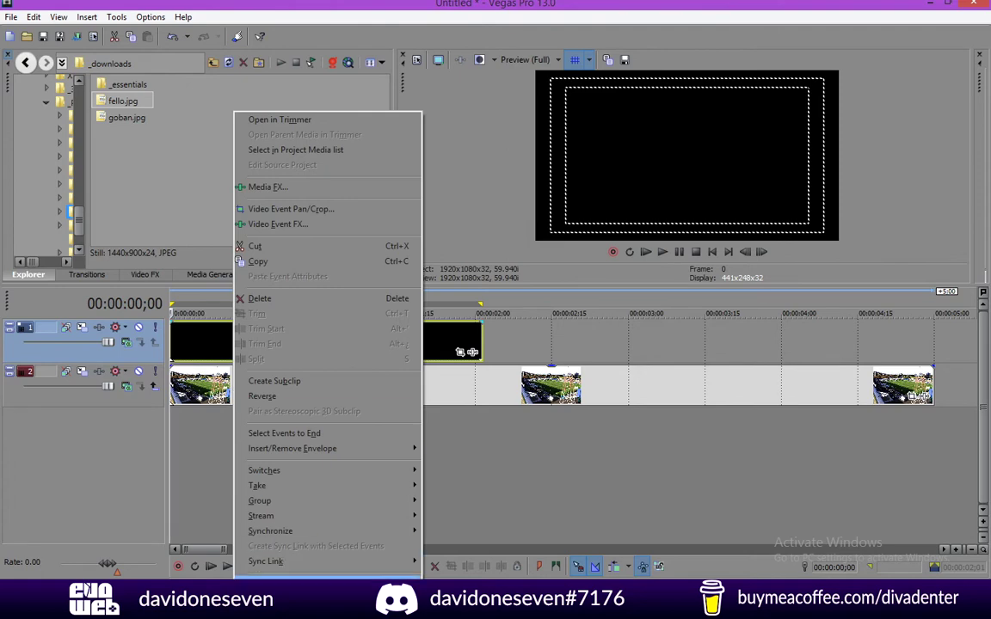
{"action": "left_click", "coordinate": [266, 577]}
{"action": "left_click", "coordinate": [430, 88]}
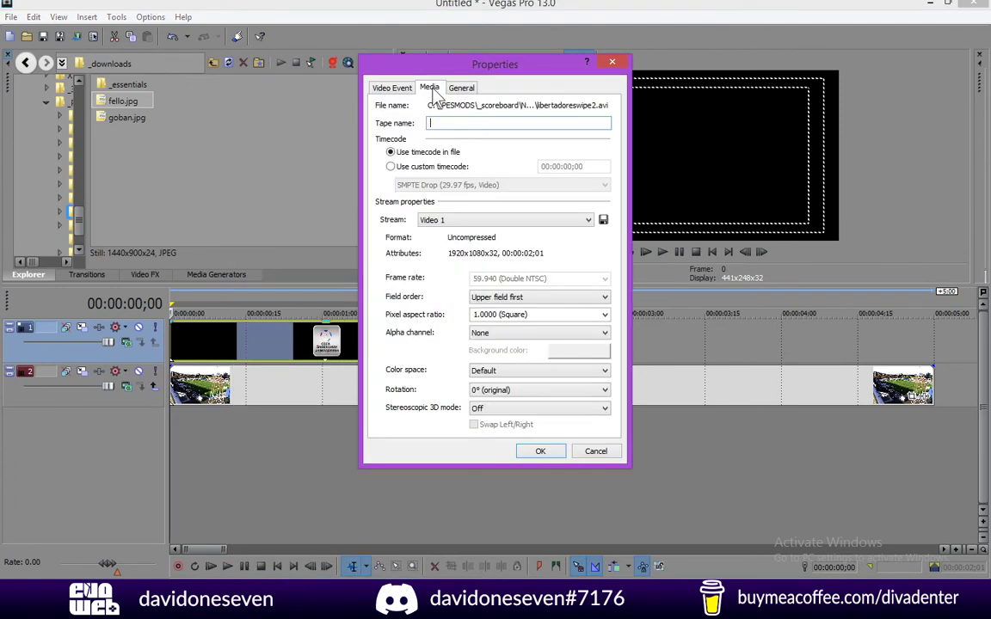
{"action": "left_click", "coordinate": [497, 336]}
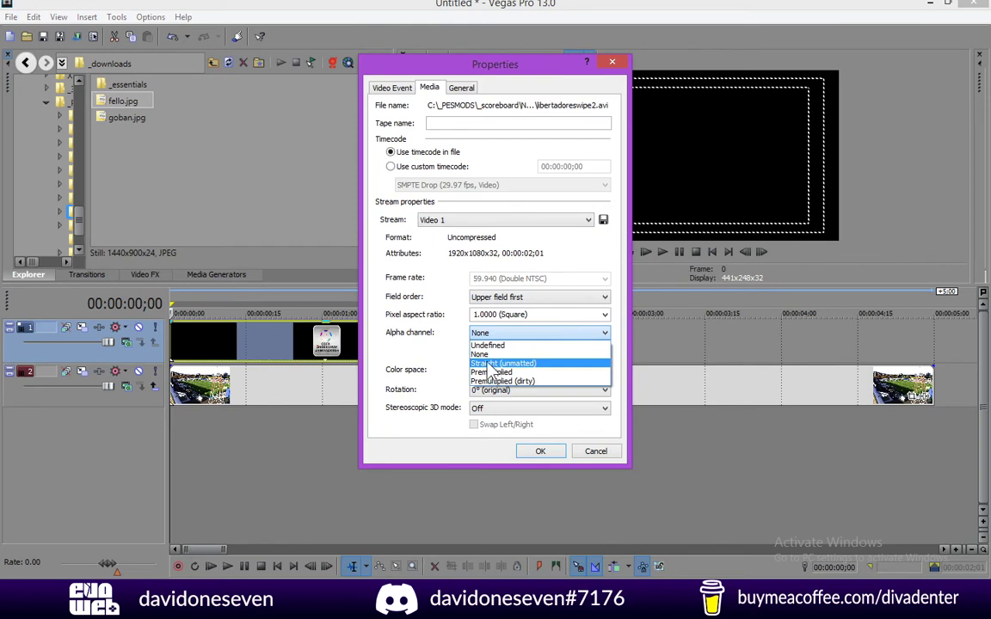
{"action": "left_click", "coordinate": [490, 365]}
{"action": "left_click", "coordinate": [540, 451]}
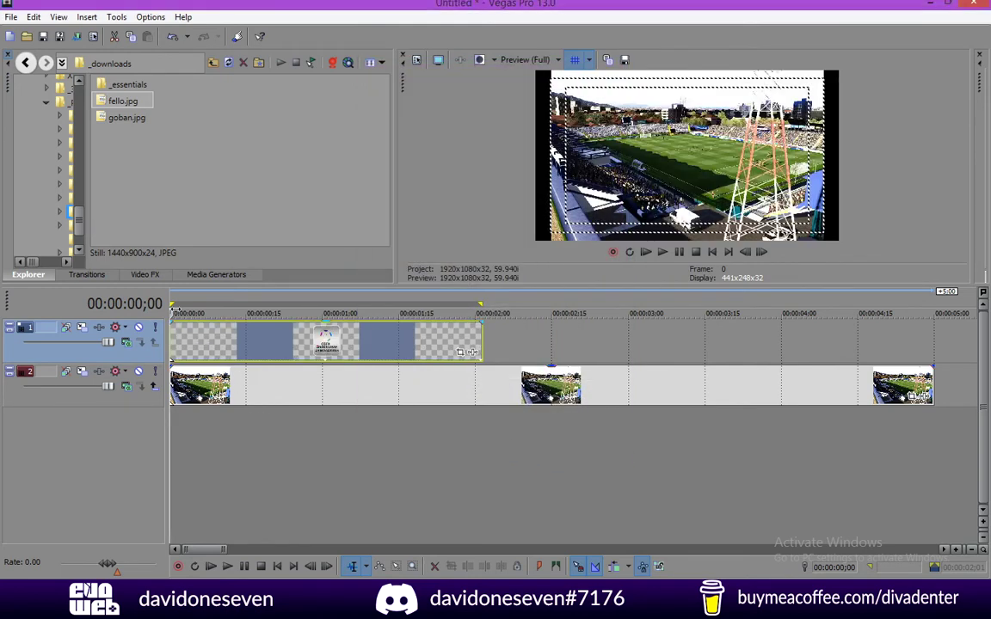
{"action": "key", "text": "space"}
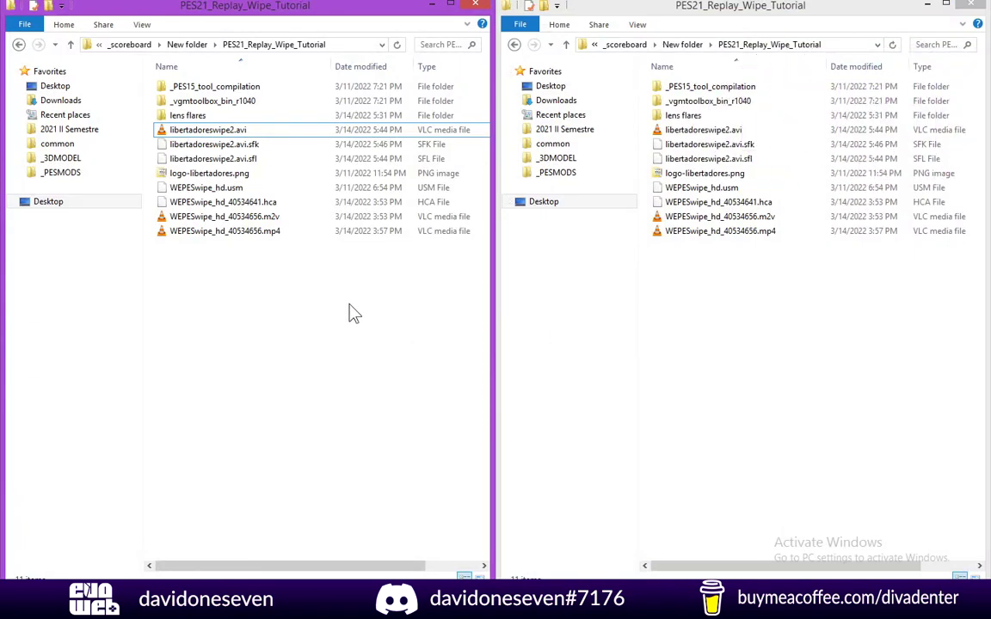
Step: Open _PES15_tool_compilation > movies and select the avi_to_usm_alpha script
{"action": "left_click", "coordinate": [248, 135]}
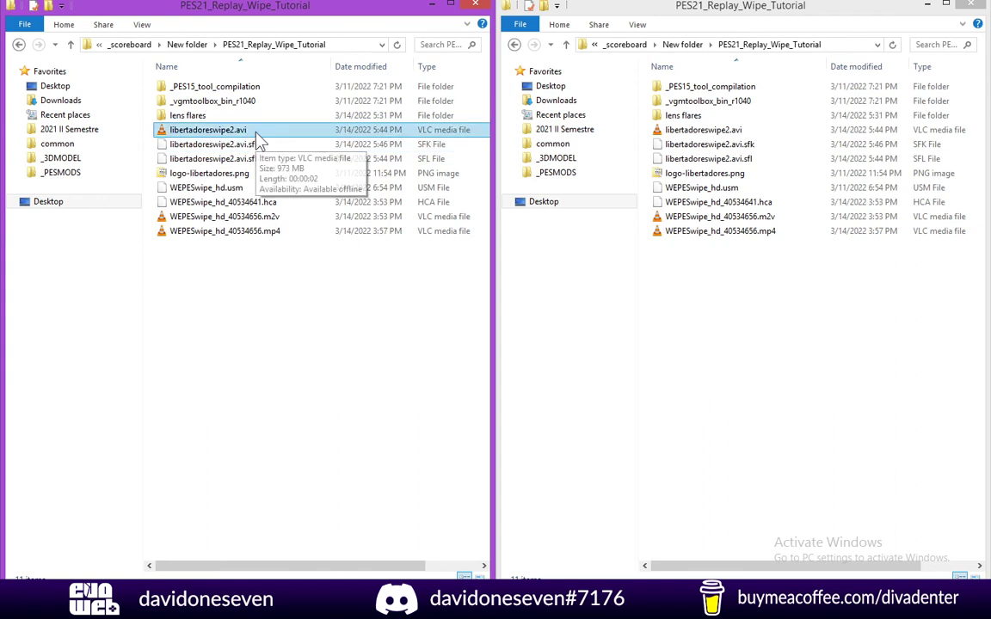
{"action": "left_click", "coordinate": [731, 275]}
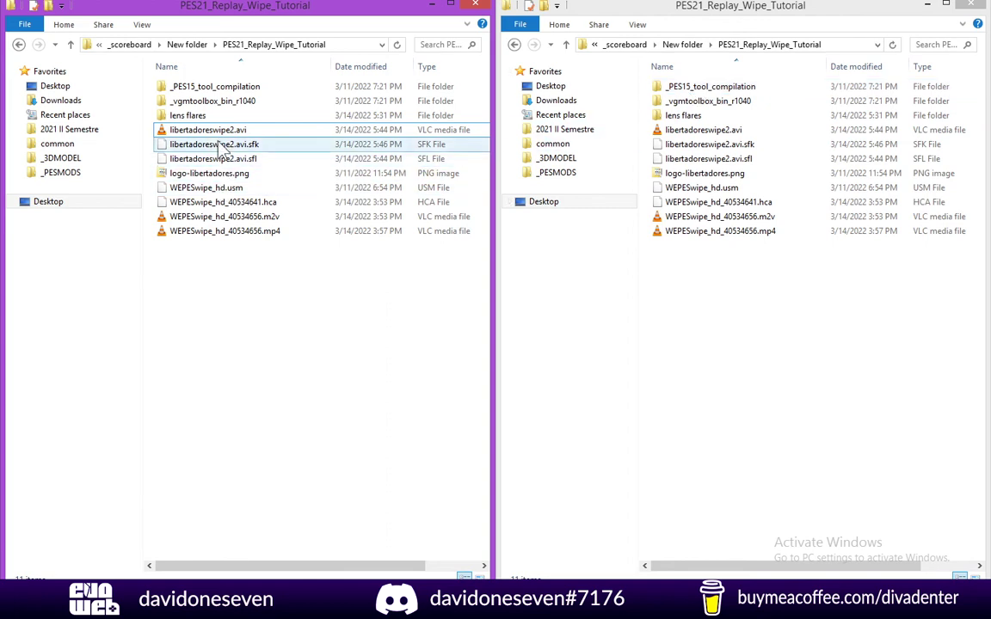
{"action": "double_click", "coordinate": [673, 88]}
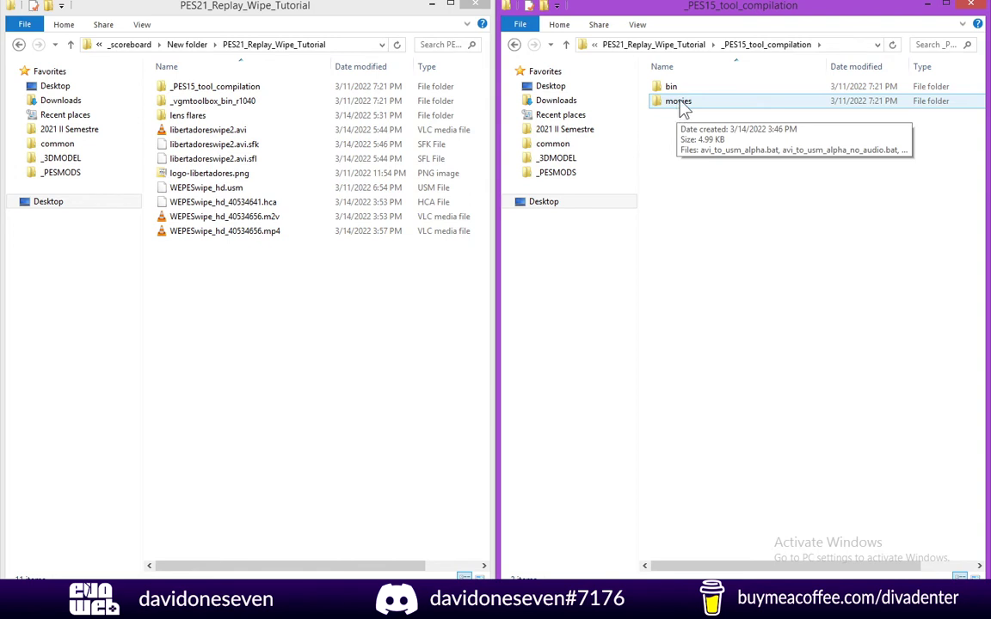
{"action": "double_click", "coordinate": [678, 102]}
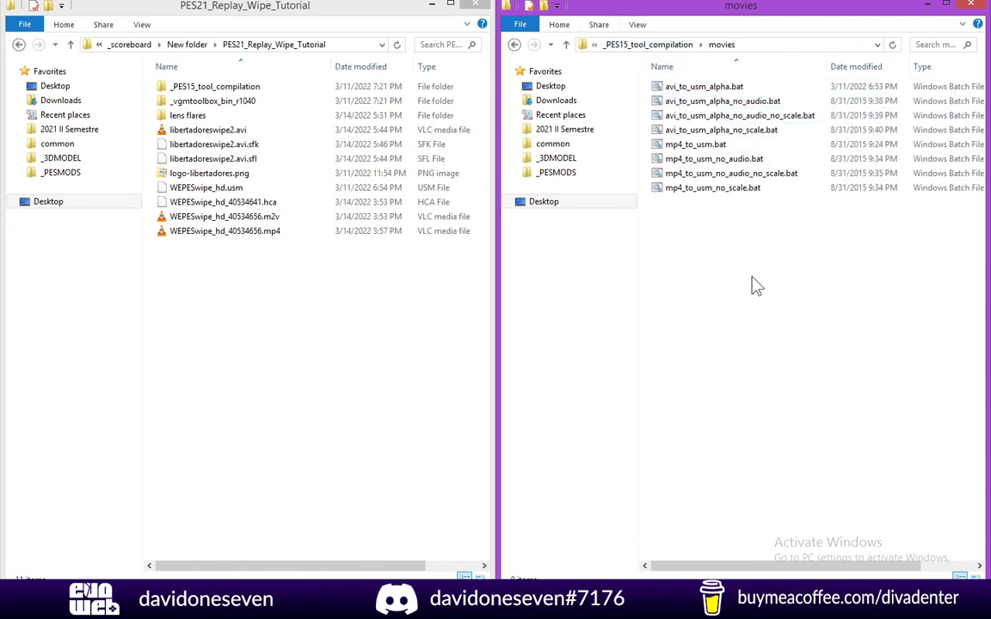
{"action": "left_click", "coordinate": [691, 91]}
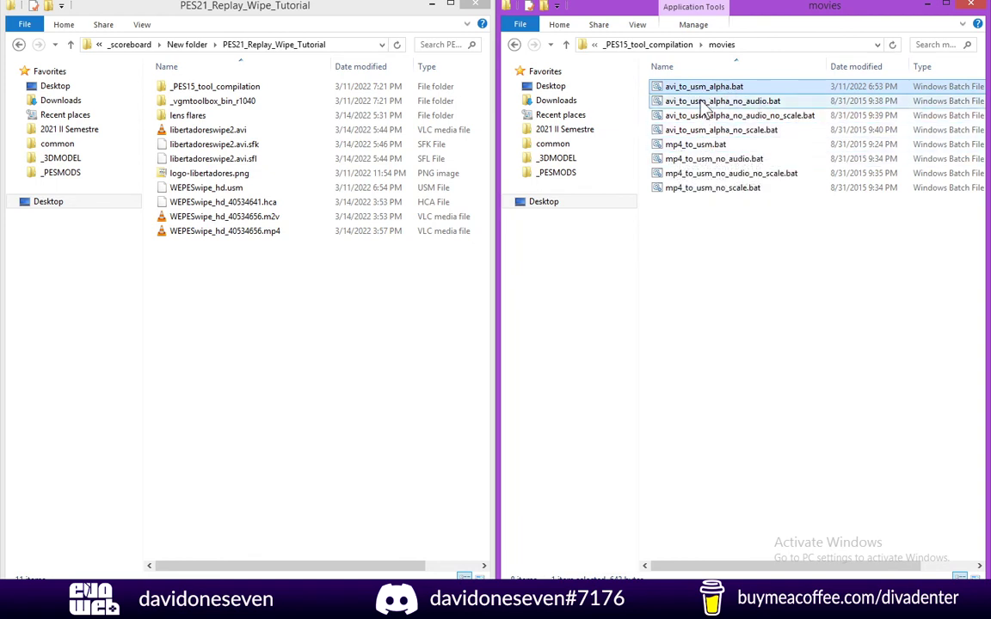
Step: Look through the bin folder, then return to movies and reselect avi_to_usm_alpha.bat
{"action": "left_click", "coordinate": [654, 44]}
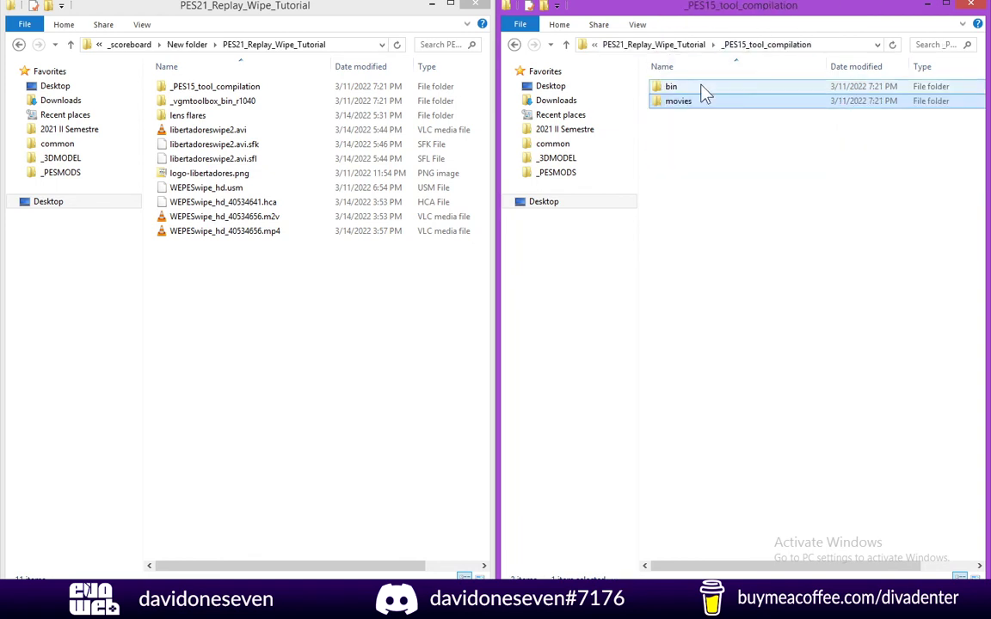
{"action": "double_click", "coordinate": [695, 88]}
{"action": "left_click_drag", "start_coordinate": [712, 135], "coordinate": [649, 82]}
{"action": "left_click", "coordinate": [694, 159]}
{"action": "left_click", "coordinate": [686, 101]}
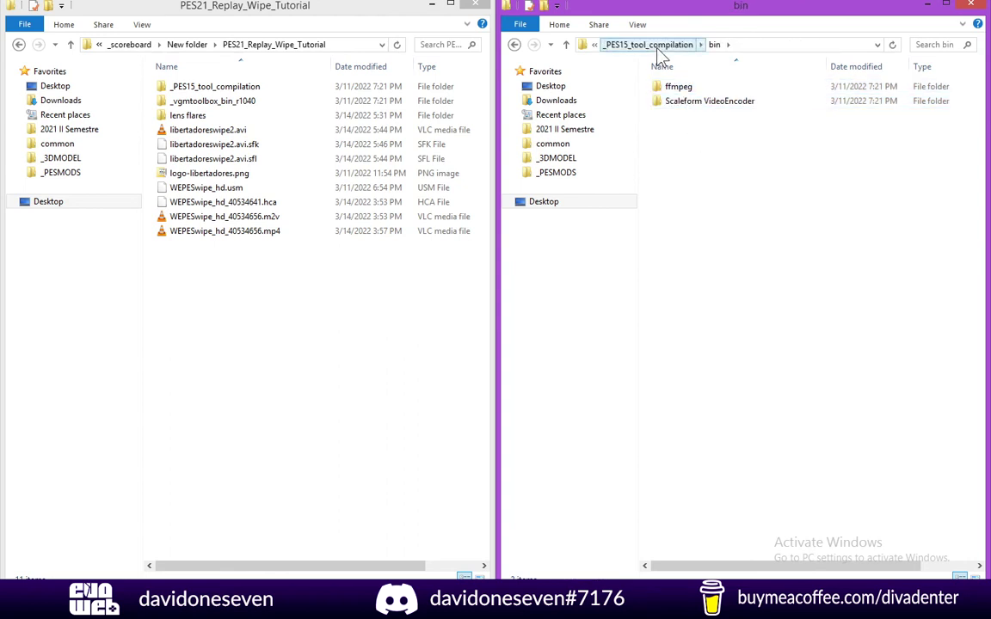
{"action": "left_click", "coordinate": [647, 45]}
{"action": "left_click_drag", "start_coordinate": [652, 80], "coordinate": [680, 116]}
{"action": "double_click", "coordinate": [678, 103]}
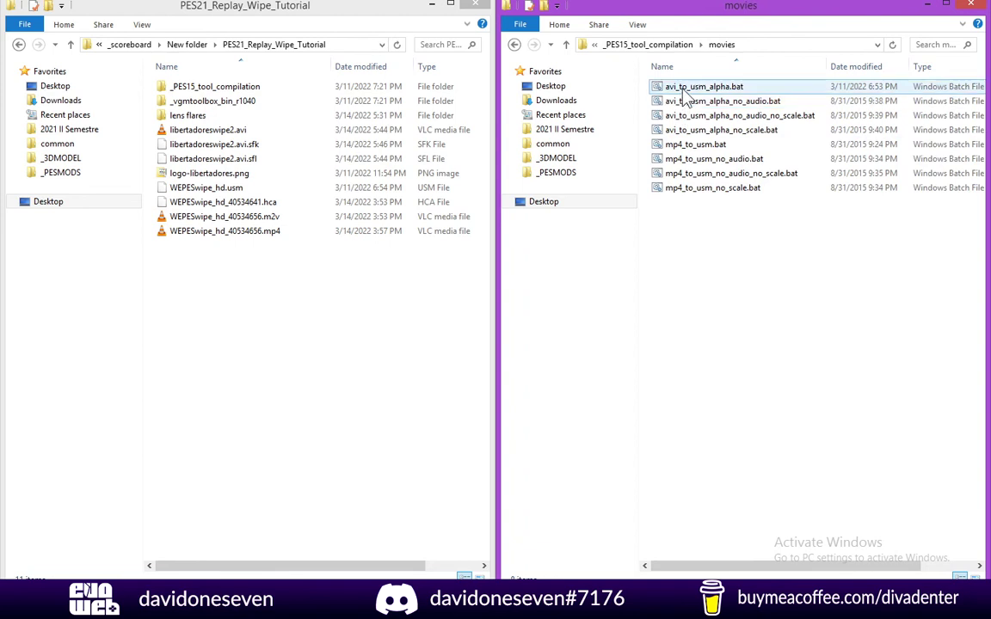
{"action": "left_click", "coordinate": [698, 87]}
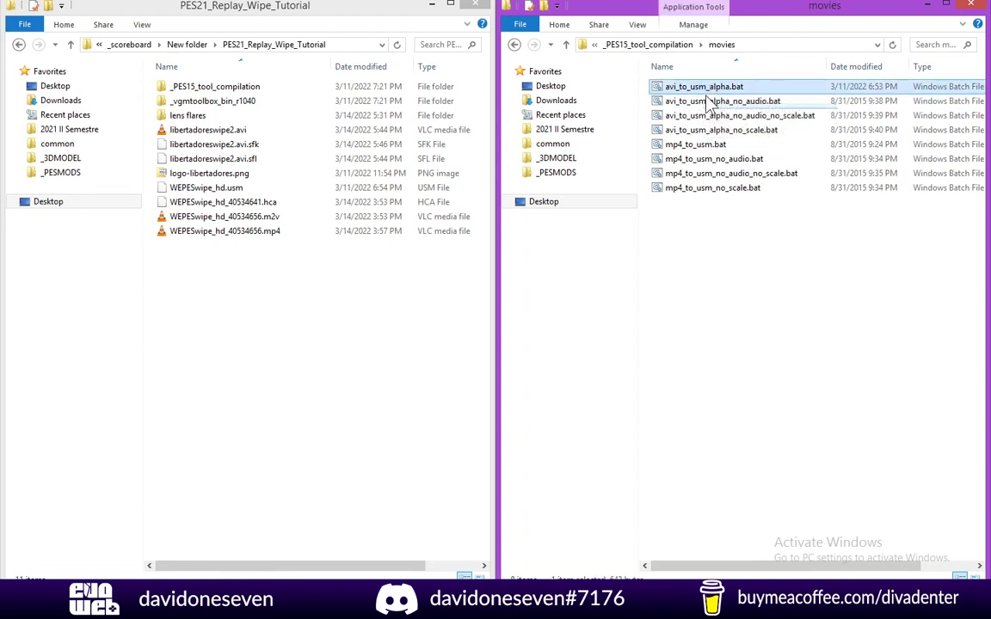
{"action": "left_click", "coordinate": [304, 342]}
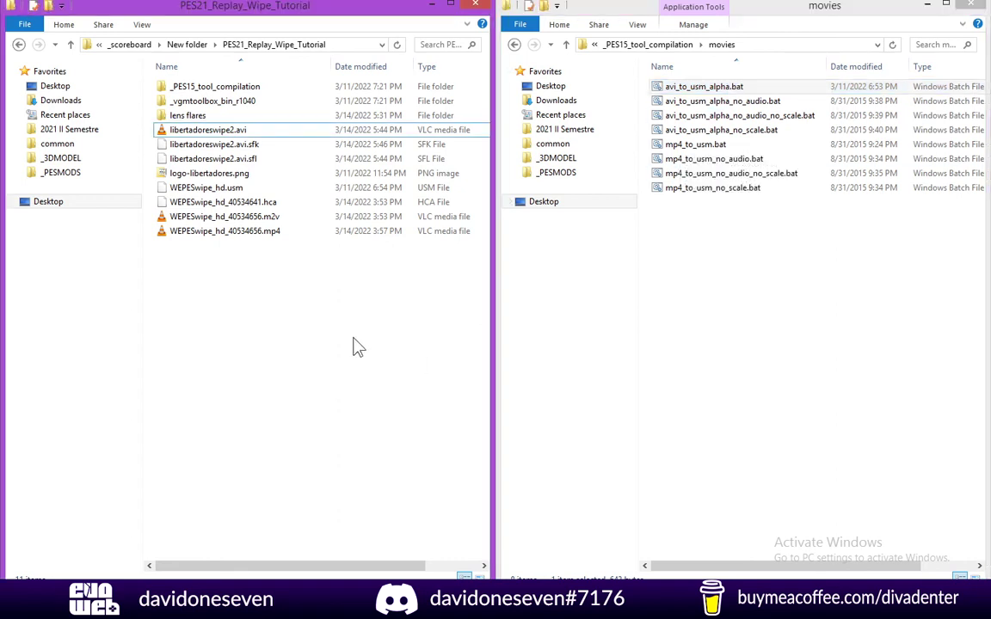
Step: Drop libertadoreswipe2.avi onto avi_to_usm_alpha.bat and select the resulting libertadoreswipe2.usm
{"action": "left_click", "coordinate": [207, 133]}
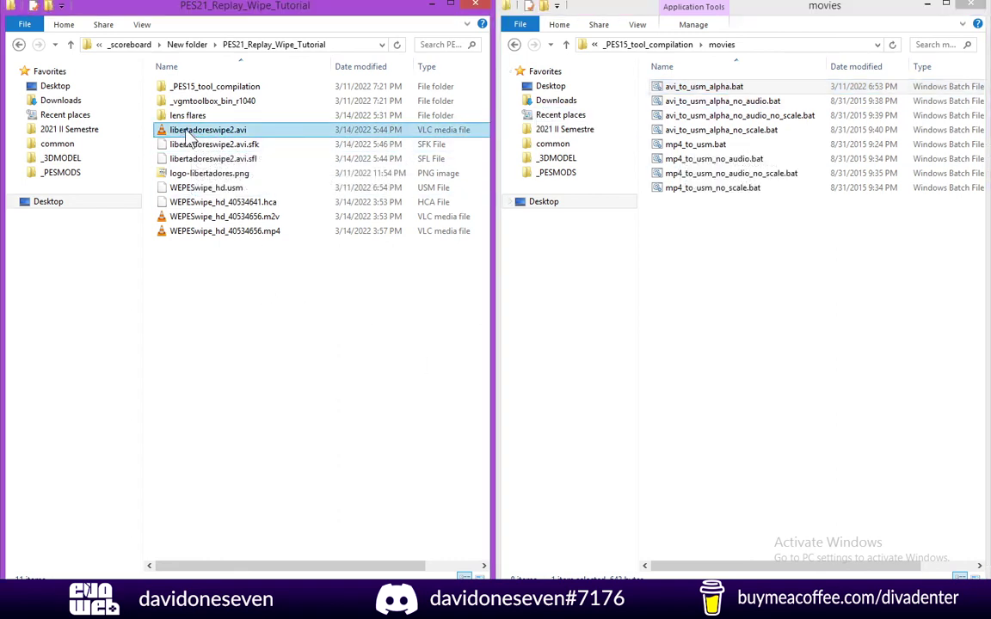
{"action": "left_click_drag", "start_coordinate": [203, 138], "coordinate": [694, 98]}
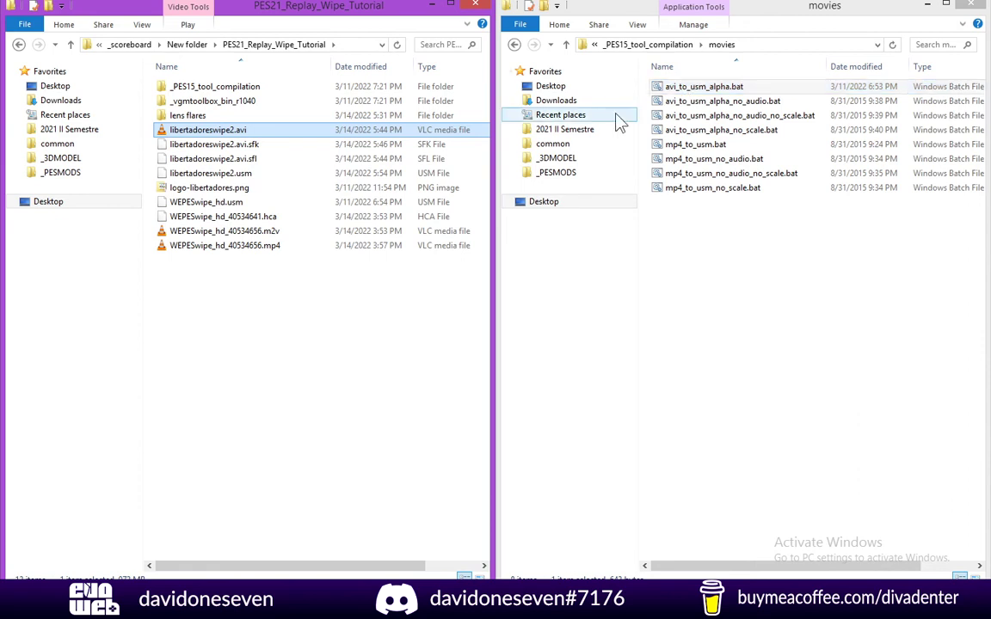
{"action": "left_click", "coordinate": [203, 177]}
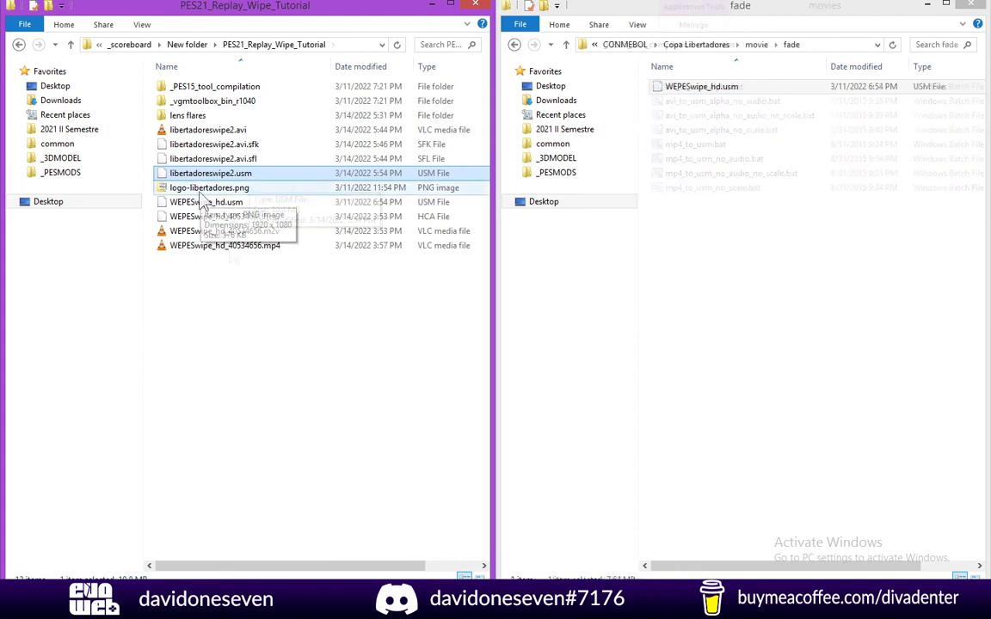
Step: Copy libertadoreswipe2.usm into the Copa Libertadores movie\fade folder
{"action": "left_click", "coordinate": [214, 187]}
{"action": "left_click_drag", "start_coordinate": [185, 173], "coordinate": [773, 222]}
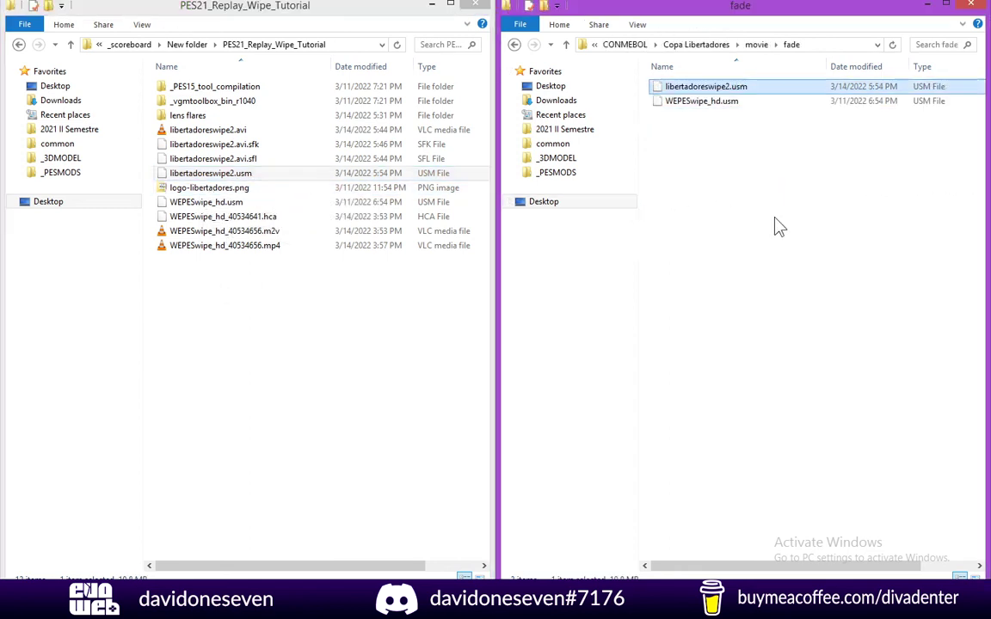
{"action": "left_click", "coordinate": [688, 102]}
{"action": "left_click", "coordinate": [690, 102]}
{"action": "key", "text": "ctrl+c"}
{"action": "left_click", "coordinate": [719, 198]}
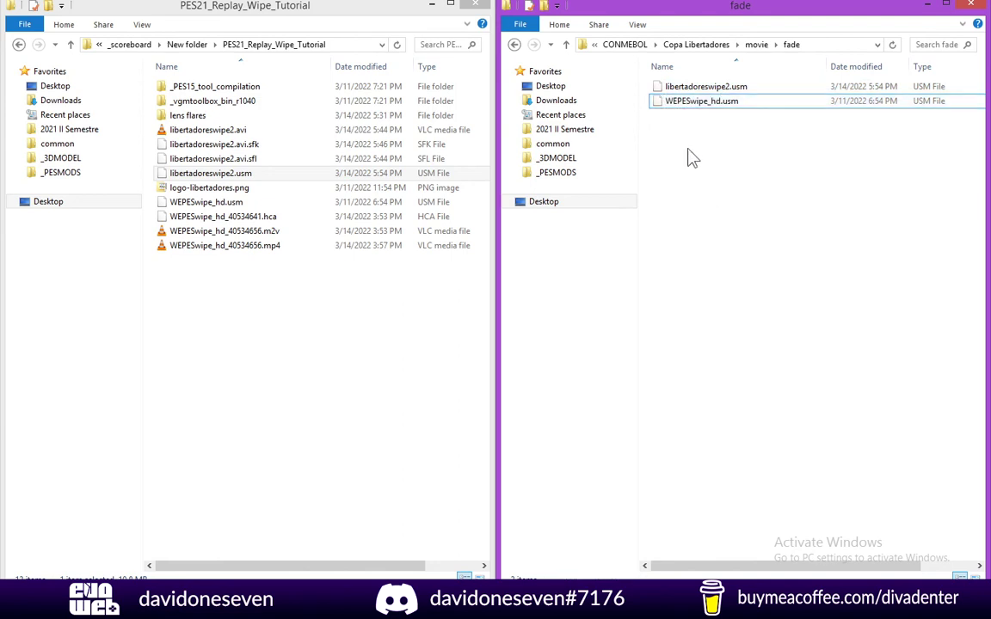
Step: Delete the old WEPESwipe_hd.usm and rename the new file WEPESwipe_hd.usm
{"action": "left_click", "coordinate": [701, 103]}
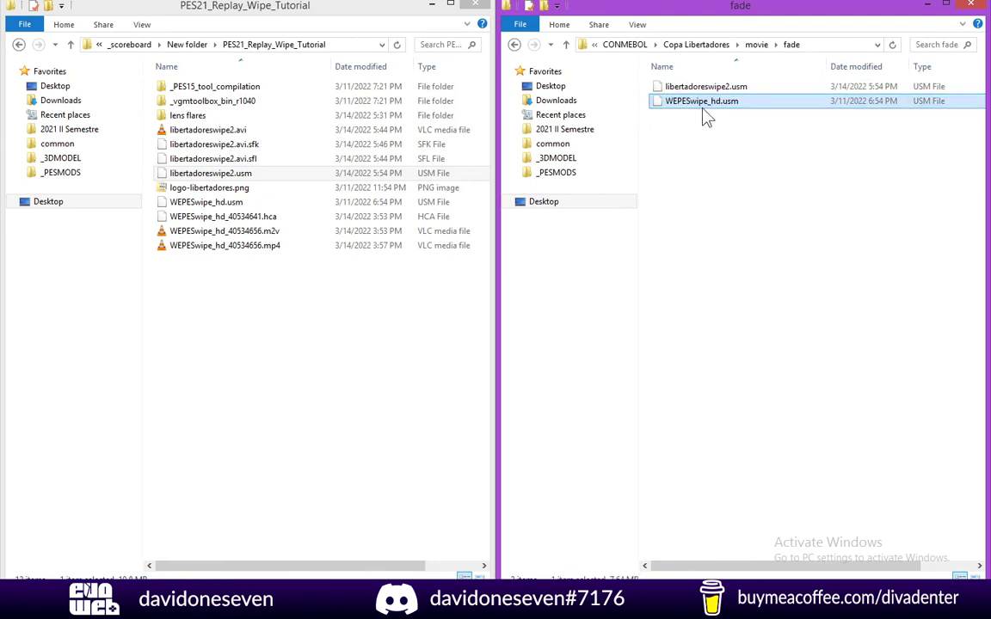
{"action": "key", "text": "Delete"}
{"action": "left_click", "coordinate": [704, 89]}
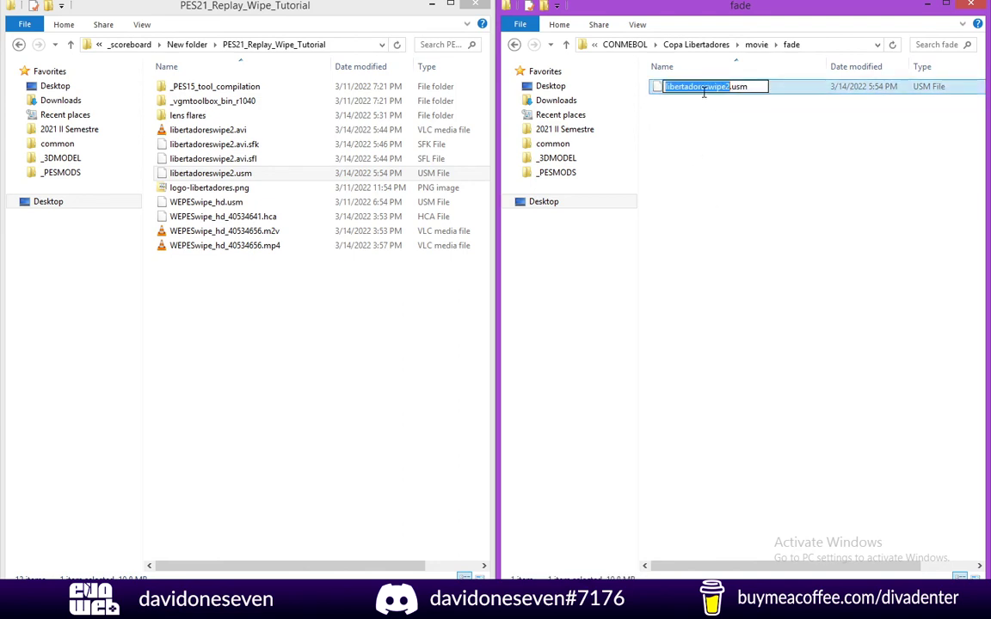
{"action": "key", "text": "ctrl+v"}
{"action": "left_click", "coordinate": [725, 162]}
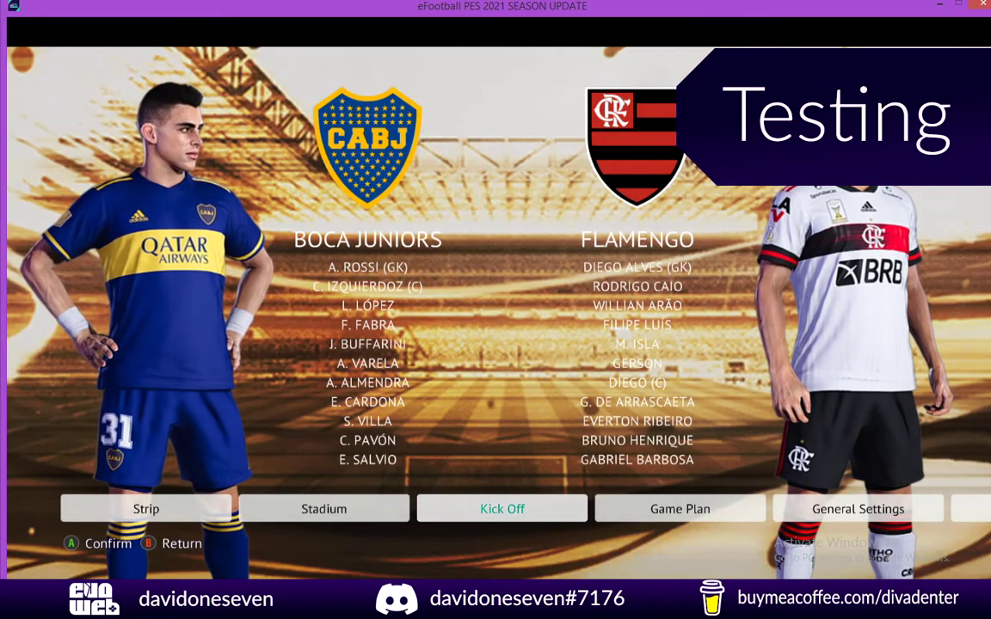
Step: Choose the CONMEBOL Copa Libertadores scoreboard in the Sider console, then kick off
{"action": "key", "text": "grave"}
{"action": "key", "text": "1"}
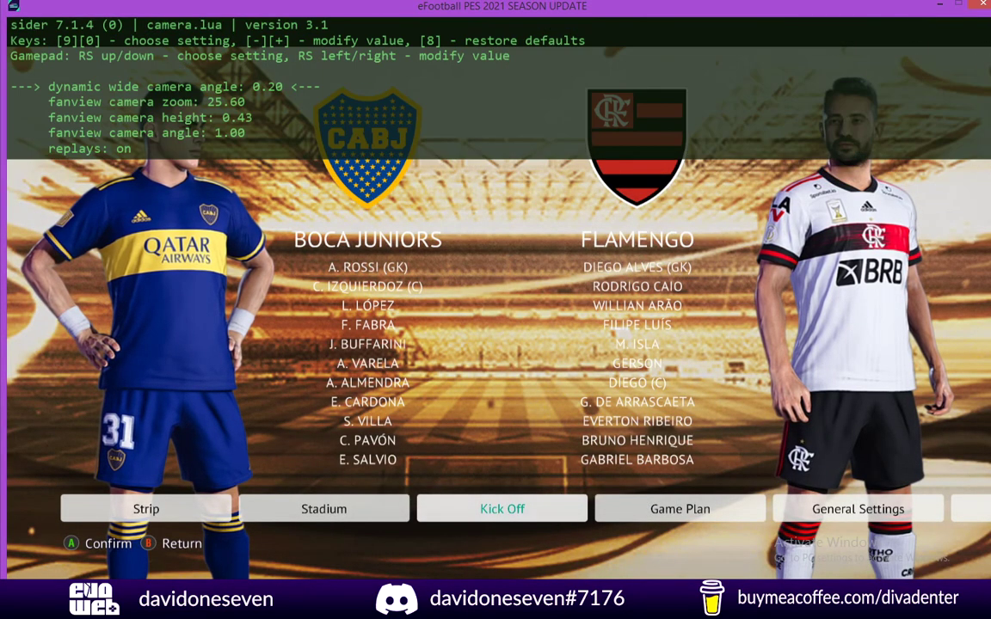
{"action": "key", "text": "1"}
{"action": "key", "text": "1"}
{"action": "key", "text": "1"}
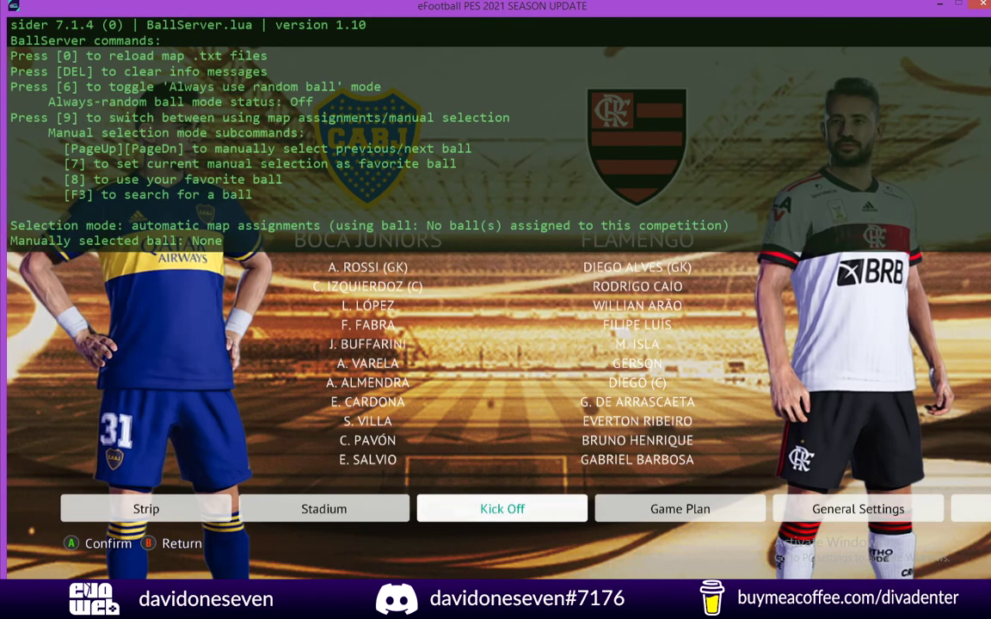
{"action": "key", "text": "1"}
{"action": "key", "text": "1"}
{"action": "key", "text": "9"}
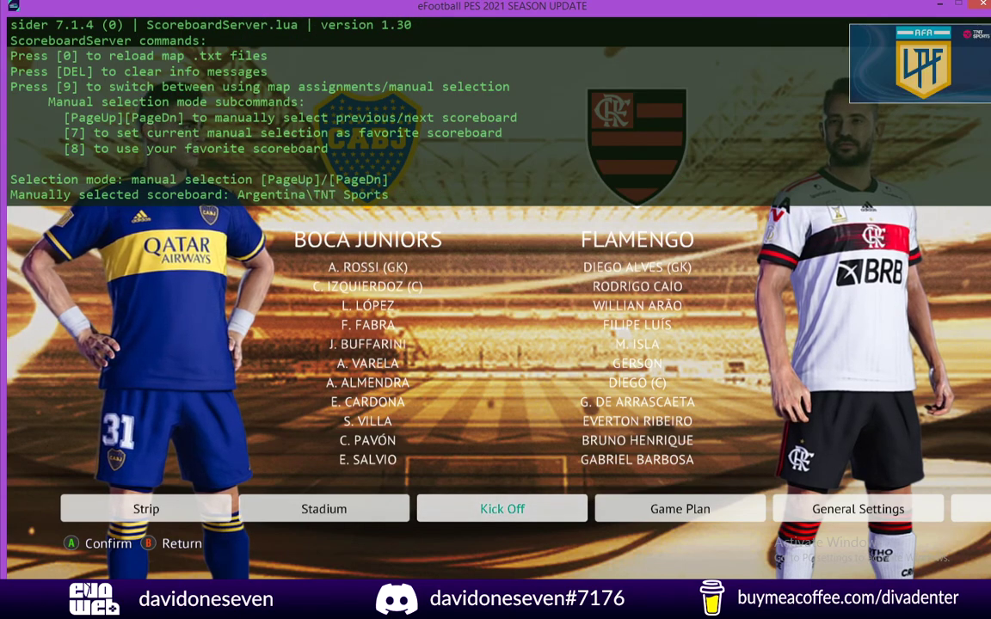
{"action": "key", "text": "Page_Down"}
{"action": "key", "text": "Page_Down"}
{"action": "key", "text": "Page_Down"}
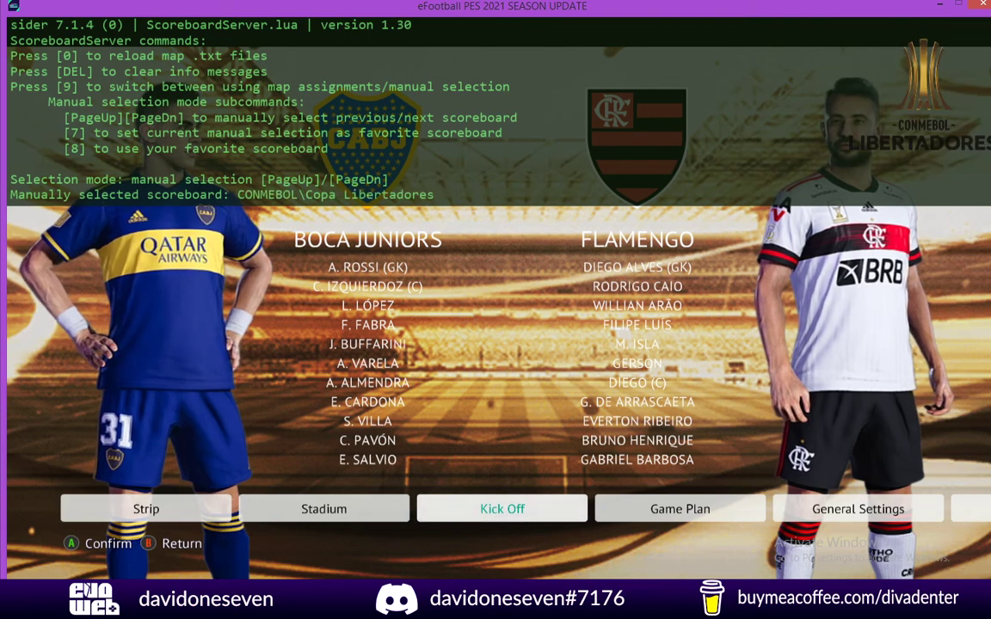
{"action": "key", "text": "grave"}
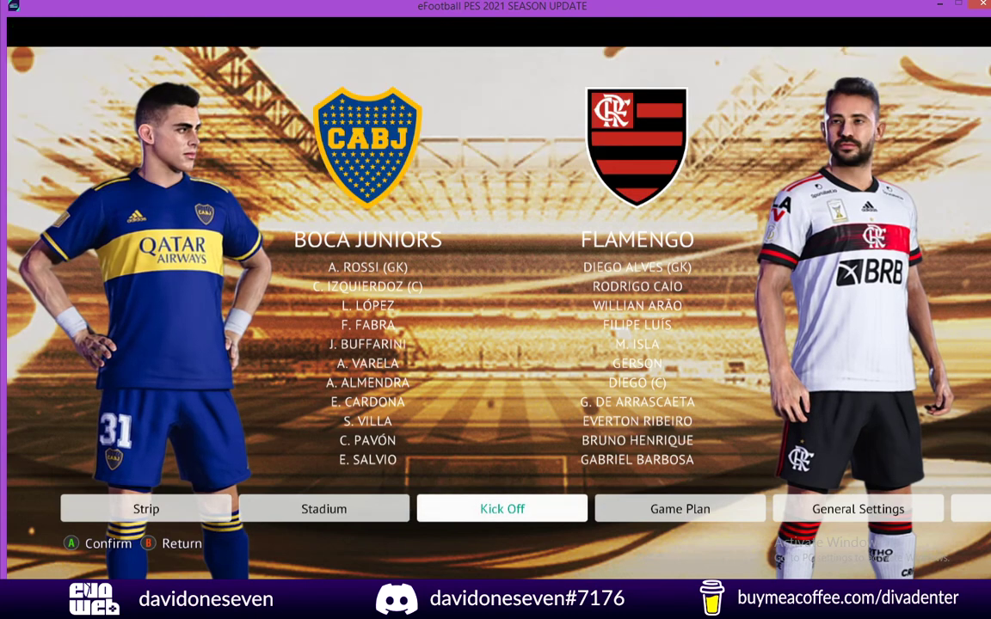
{"action": "key", "text": "Return"}
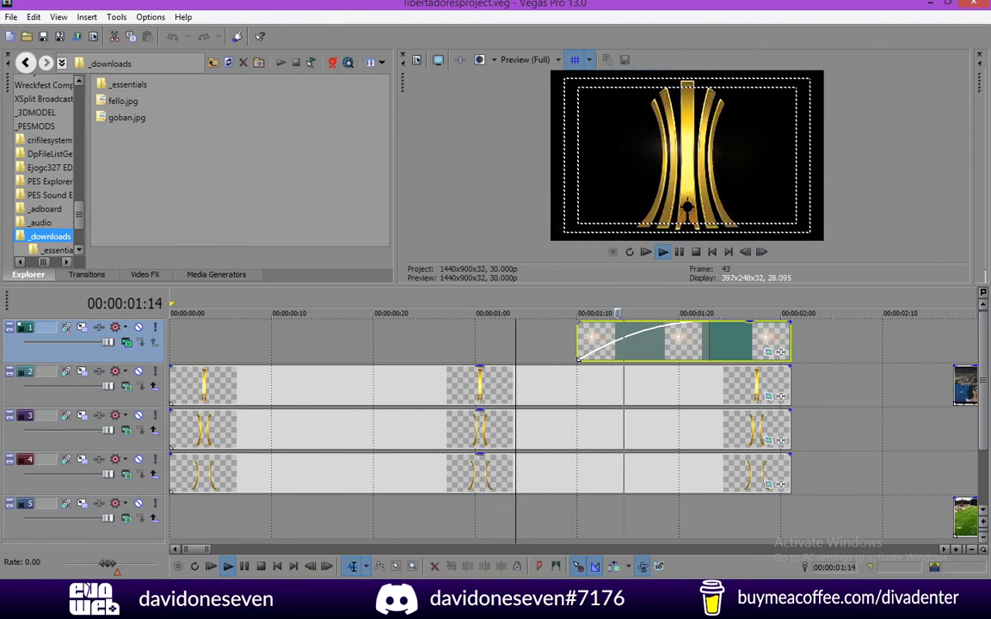
Step: Play the libertadoresproject.veg wipe timeline backwards with J to review it
{"action": "key", "text": "j"}
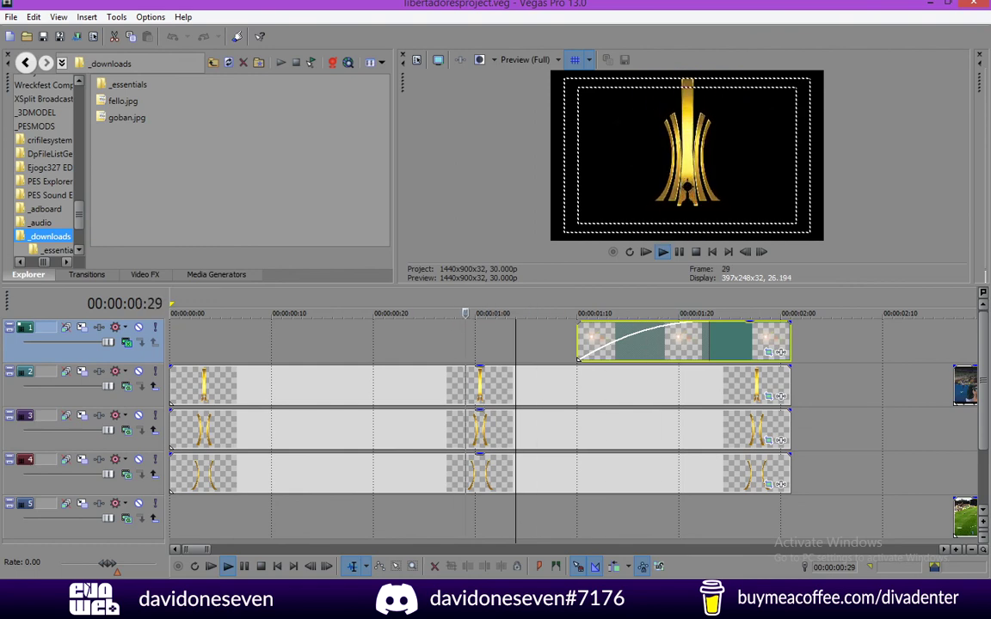